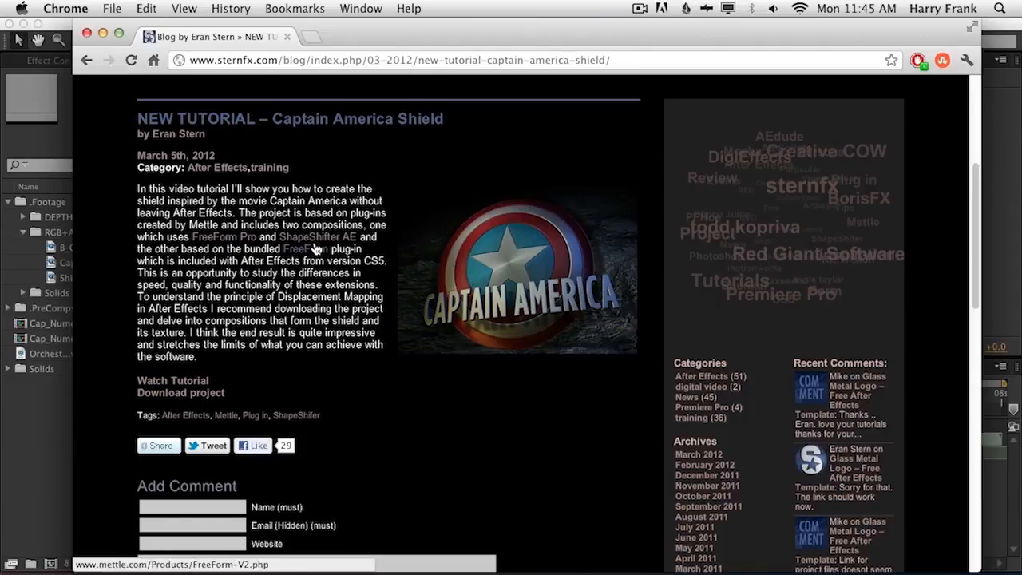
Step: Switch from the browser to After Effects and scrub the Cap_Numerica TimeRemapped composition to about 0:00:04:01
click(1018, 194)
mouse_move(1021, 208)
mouse_down()
mouse_move(410, 66)
mouse_move(397, 42)
mouse_move(1021, 199)
mouse_up()
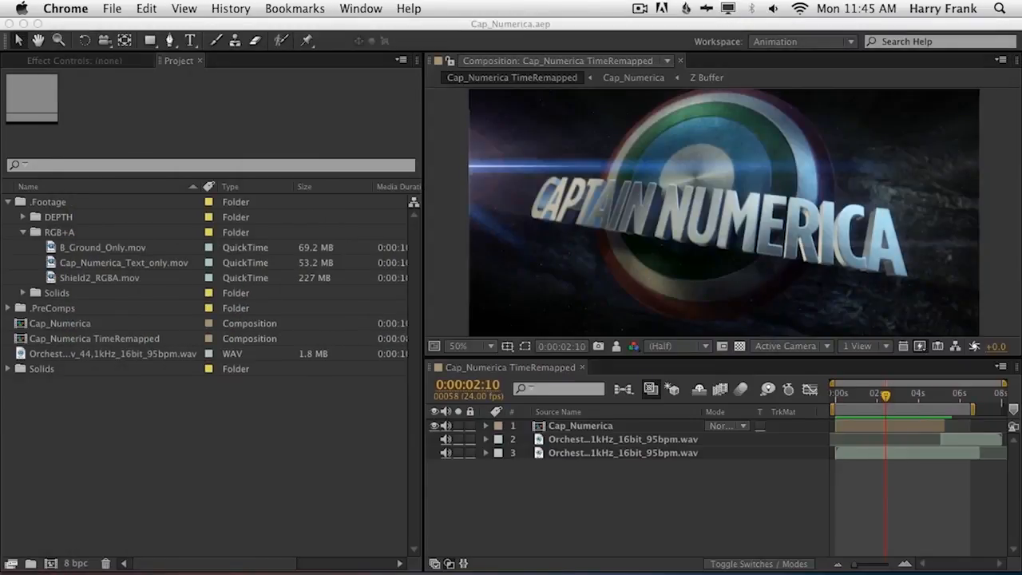
click(665, 528)
drag(867, 393, 918, 406)
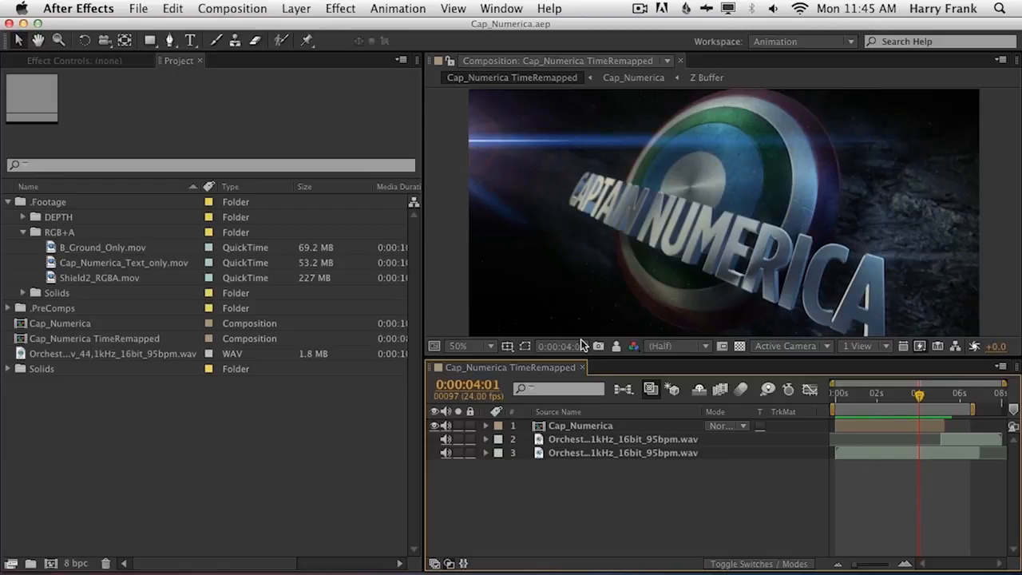
Step: Create a new 1280 x 720, 24 fps, 8-second composition named Captain Numerica 02 and leave all project items deselected
key(super+n)
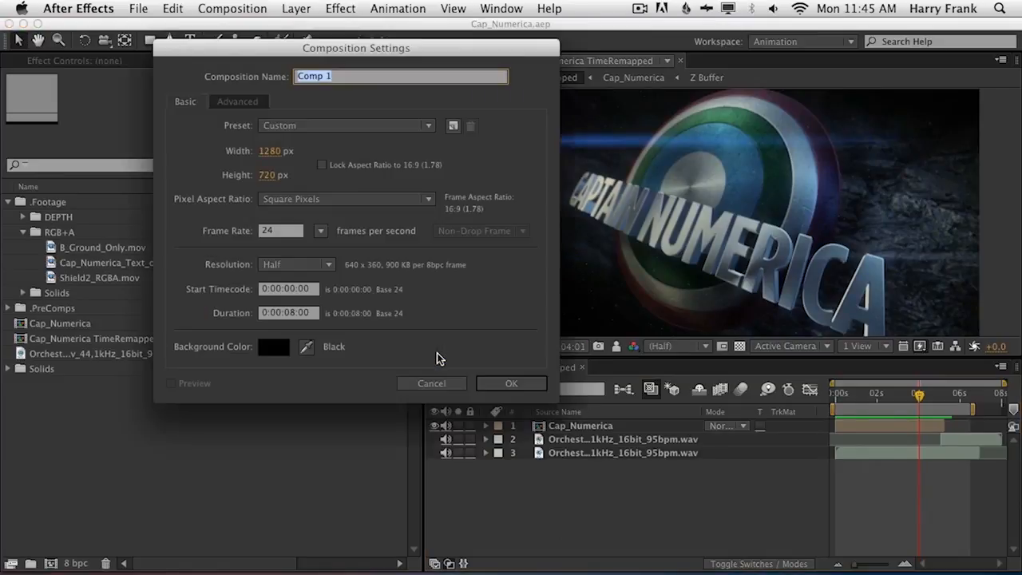
text(Captain Numerica 02)
key(Return)
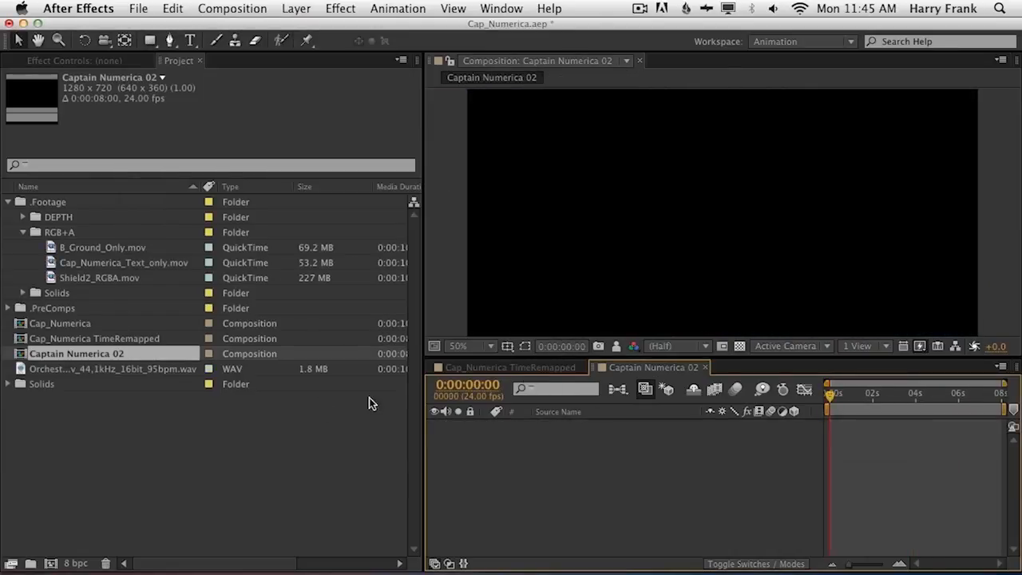
click(154, 480)
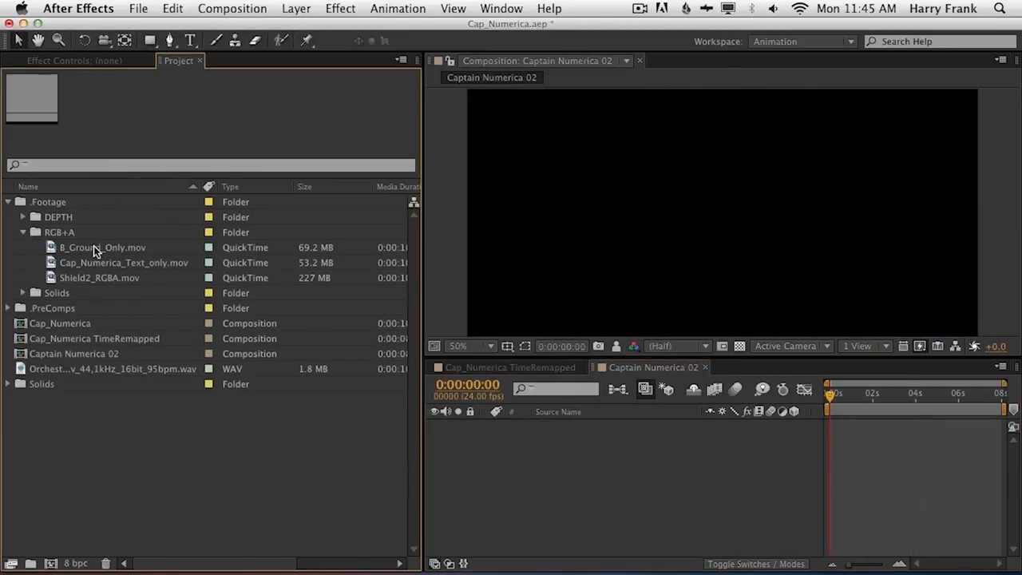
Step: Examine the background, text and shield clips in the RGB+A and DEPTH footage folders
click(96, 249)
click(124, 264)
click(116, 280)
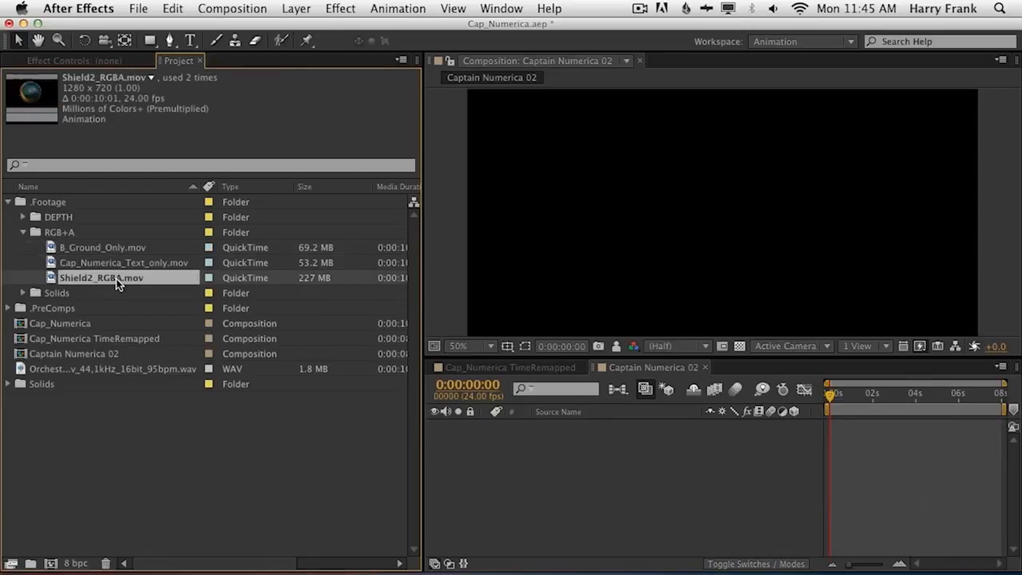
click(25, 232)
click(23, 217)
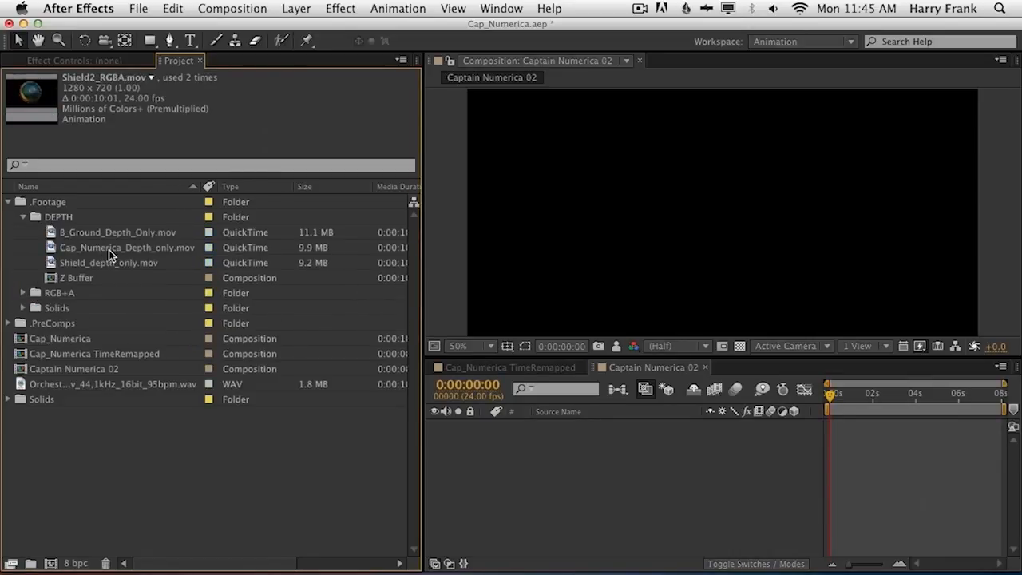
click(107, 247)
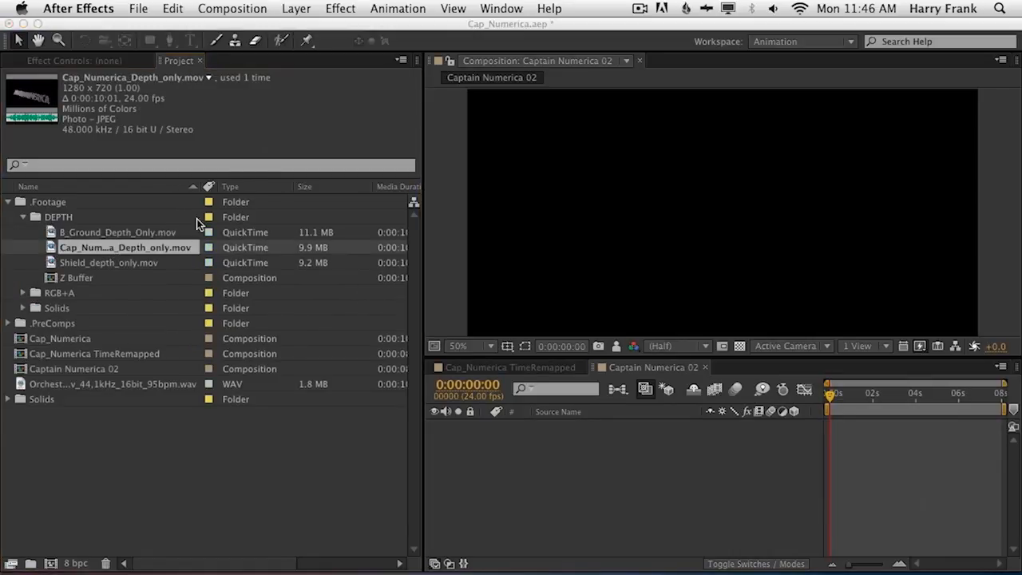
click(23, 217)
click(23, 232)
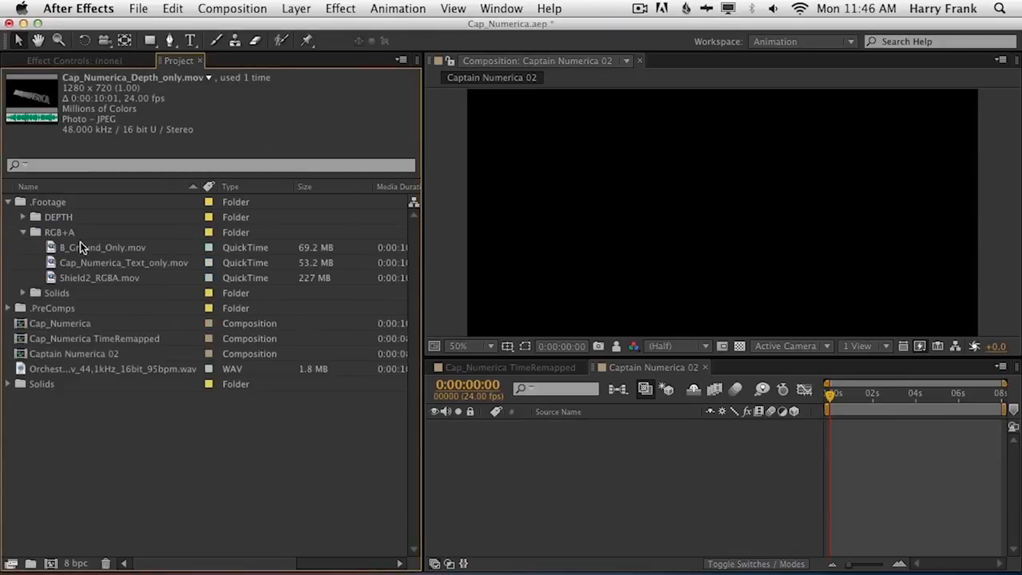
click(108, 249)
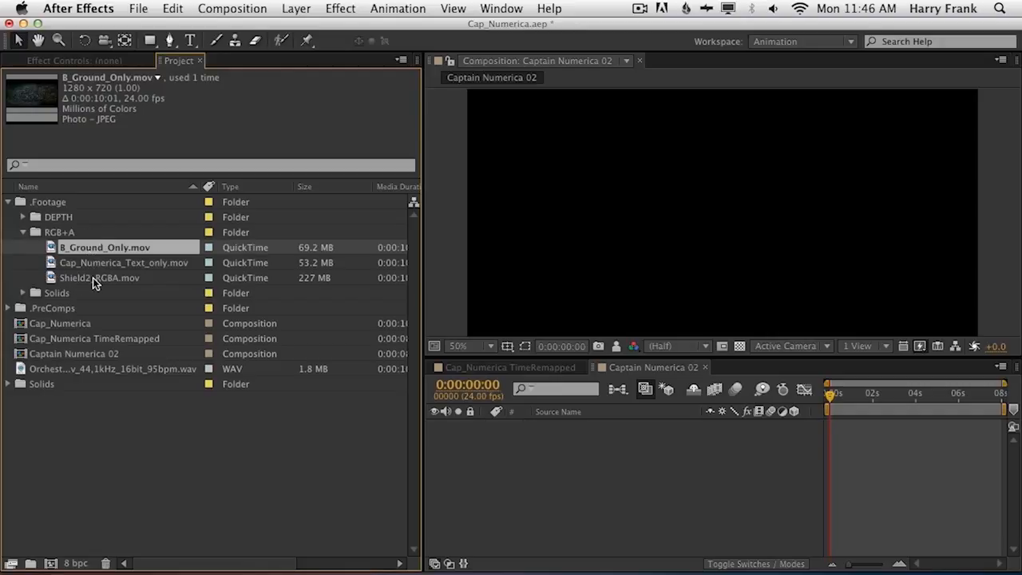
Step: Add Cap_Numerica_Text_only, Shield2_RGBA and B_Ground_Only as layers in Captain Numerica 02, and preview the frame at 0:00:03:22
click(116, 265)
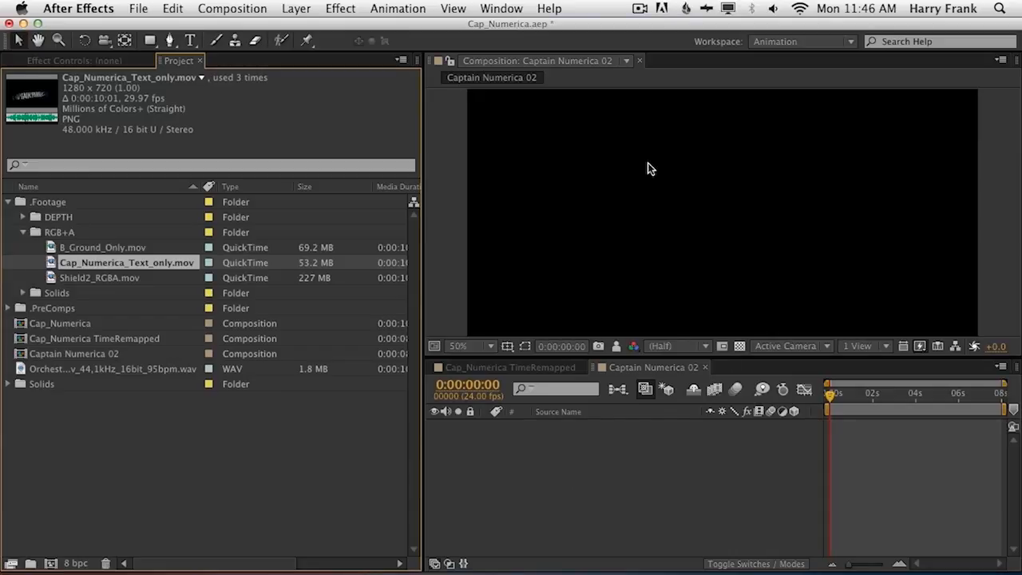
super+click(110, 279)
super+click(116, 251)
drag(116, 251, 721, 439)
mouse_move(873, 391)
mouse_down()
mouse_move(928, 397)
mouse_move(873, 391)
mouse_up()
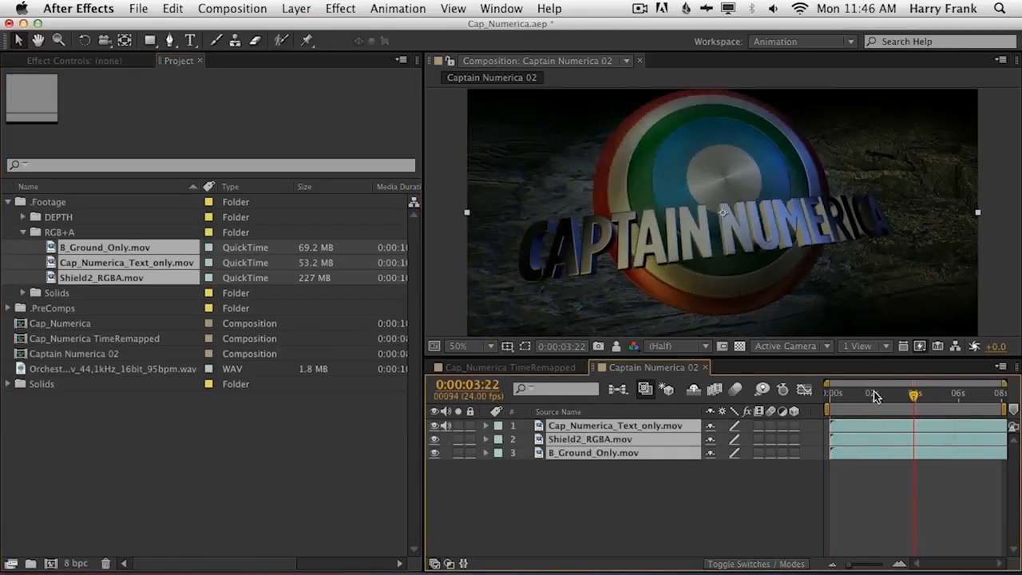
click(531, 511)
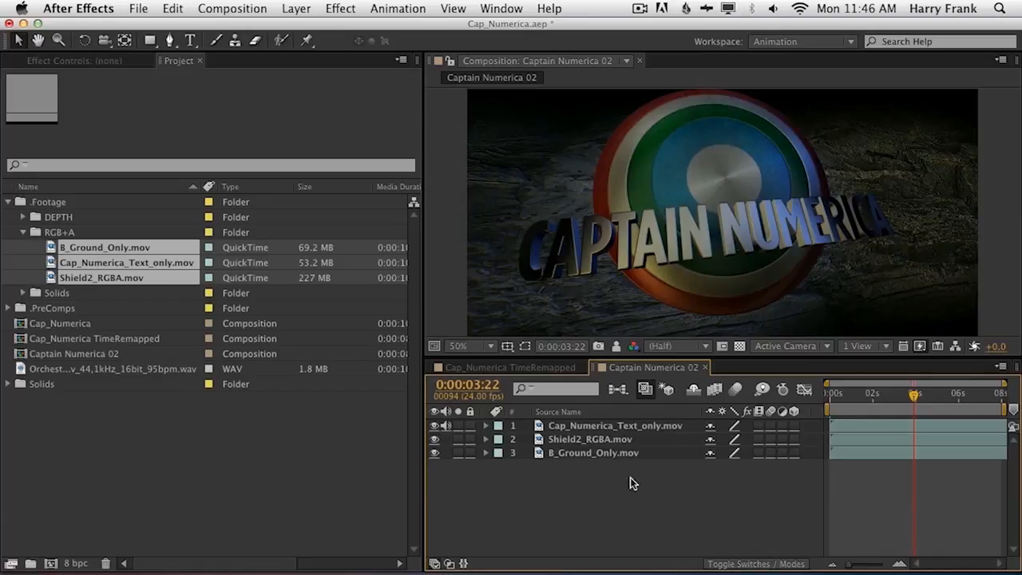
Step: Add an adjustment layer above the footage and rename it MB Colorista II
click(294, 9)
mouse_move(303, 28)
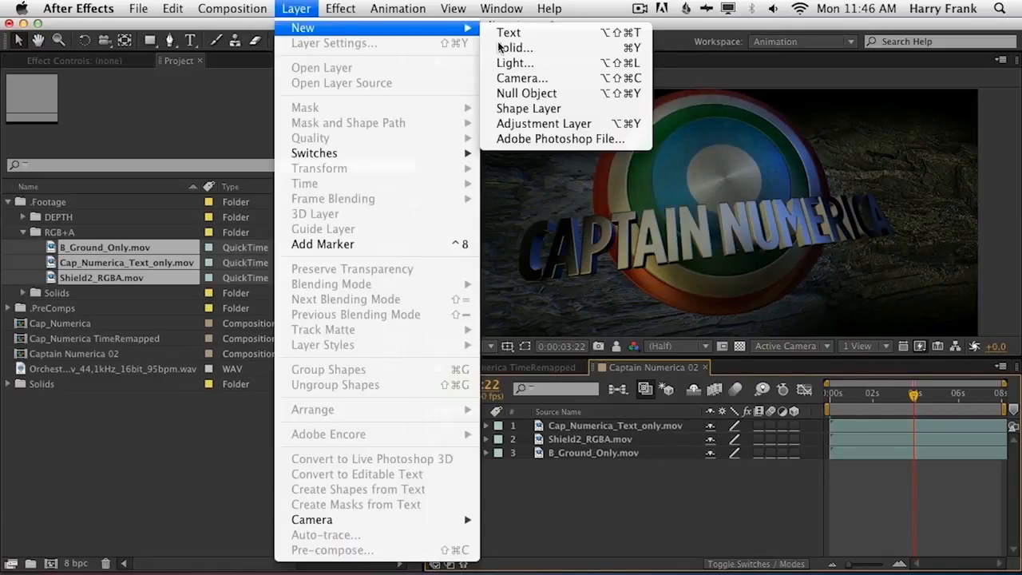
click(601, 126)
key(super+shift+y)
text(MB Colorista II)
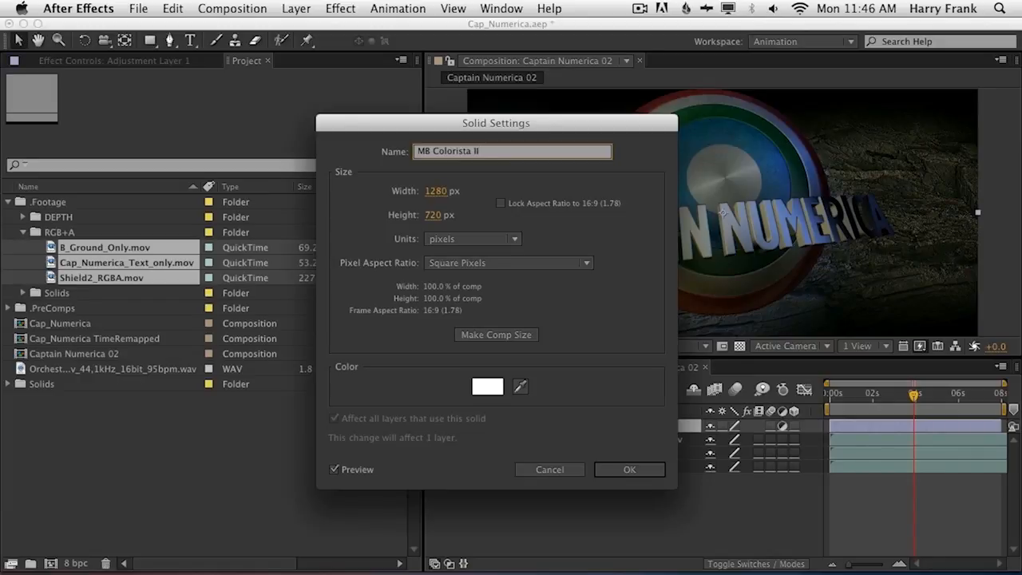
key(Return)
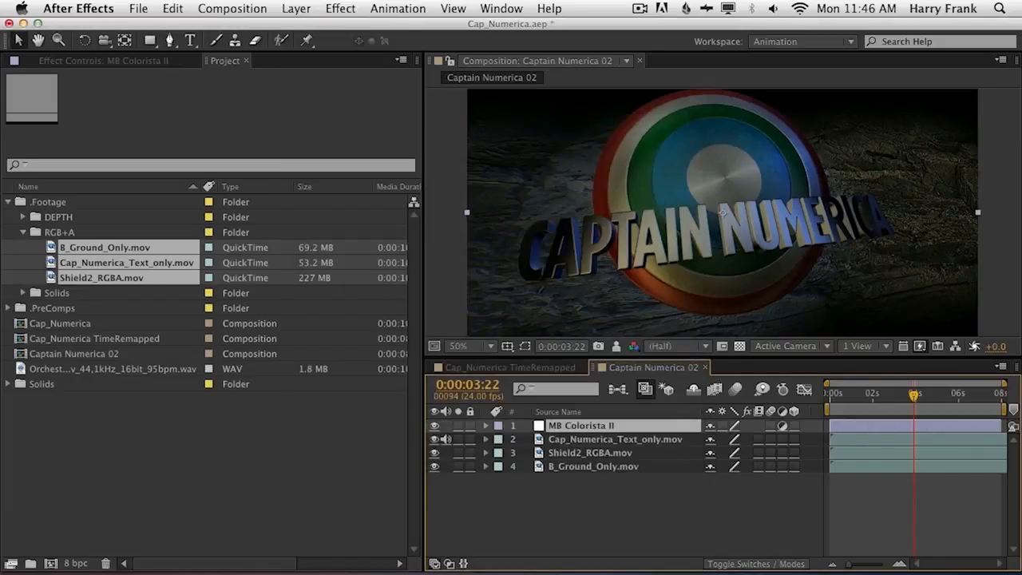
Step: Apply the Magic Bullet Colorista II effect to the adjustment layer and deselect the layer
click(340, 8)
mouse_move(479, 311)
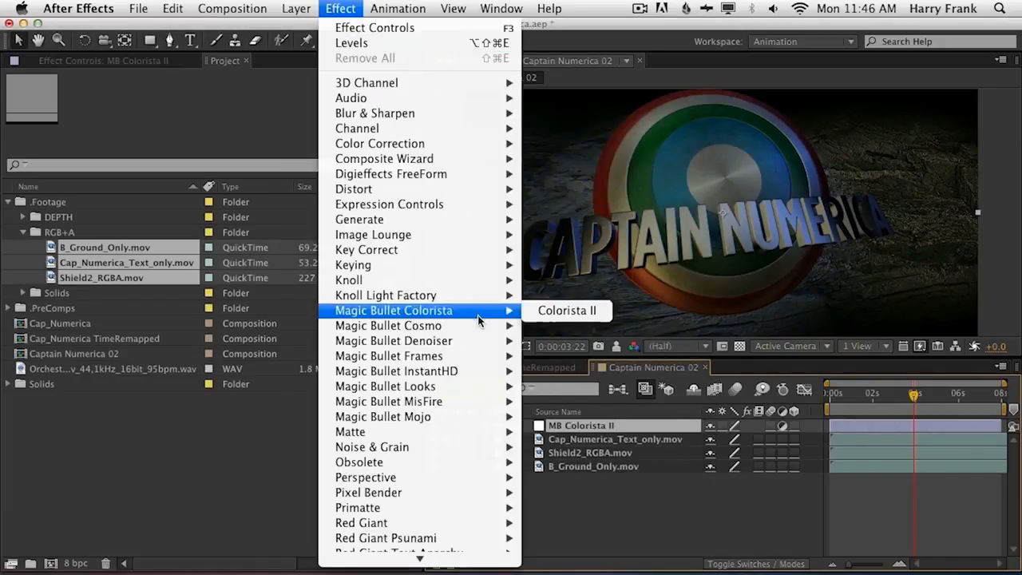
click(581, 322)
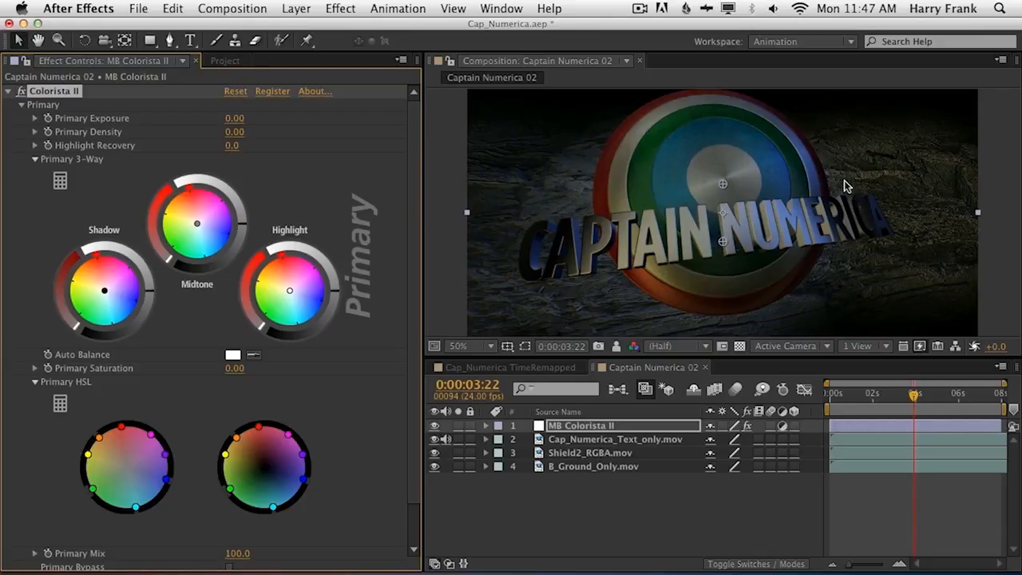
click(613, 508)
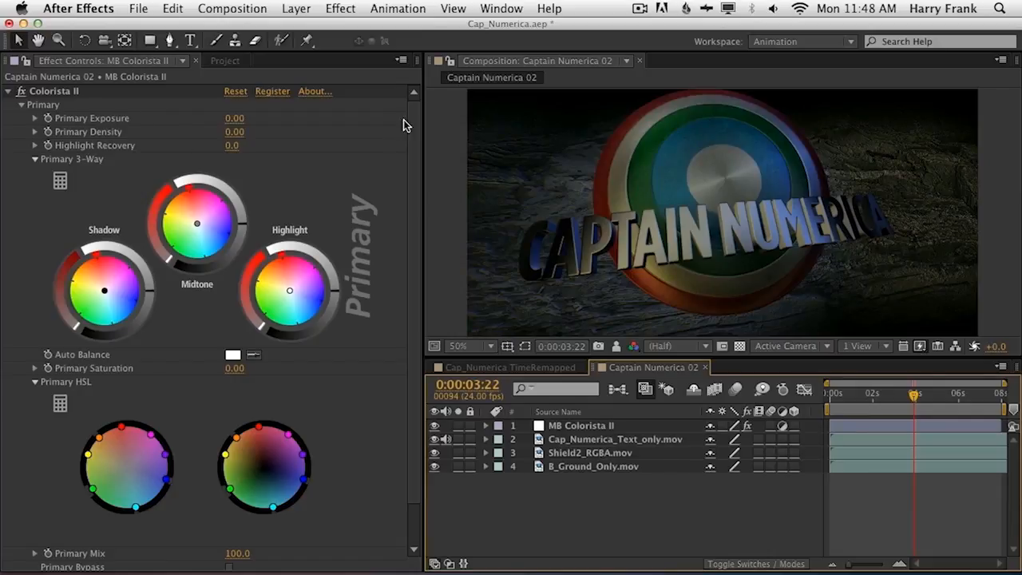
Step: Try raising the RGB Contrast of Colorista II's Master Curves to about 0.72
click(21, 106)
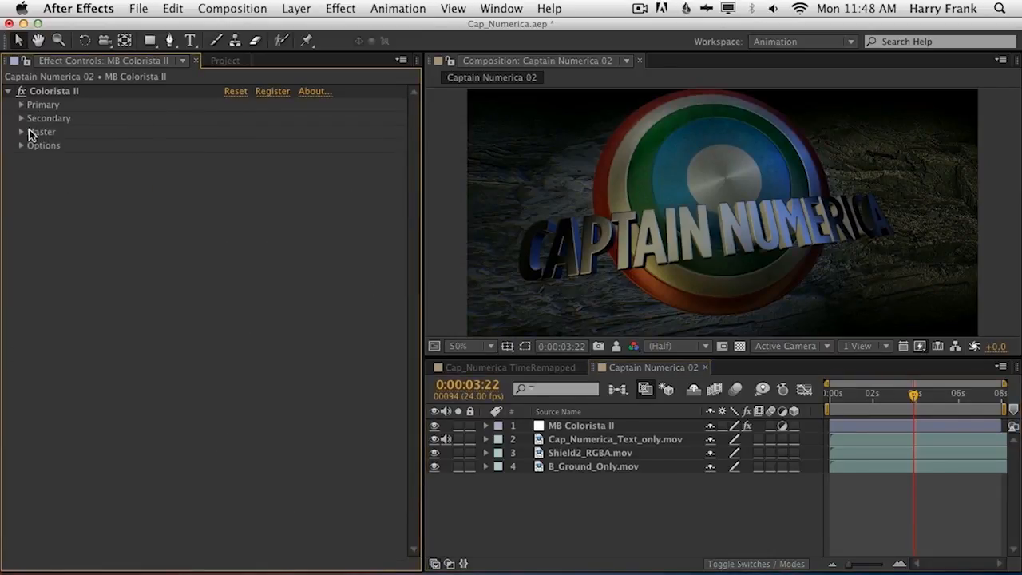
click(21, 132)
drag(416, 168, 396, 325)
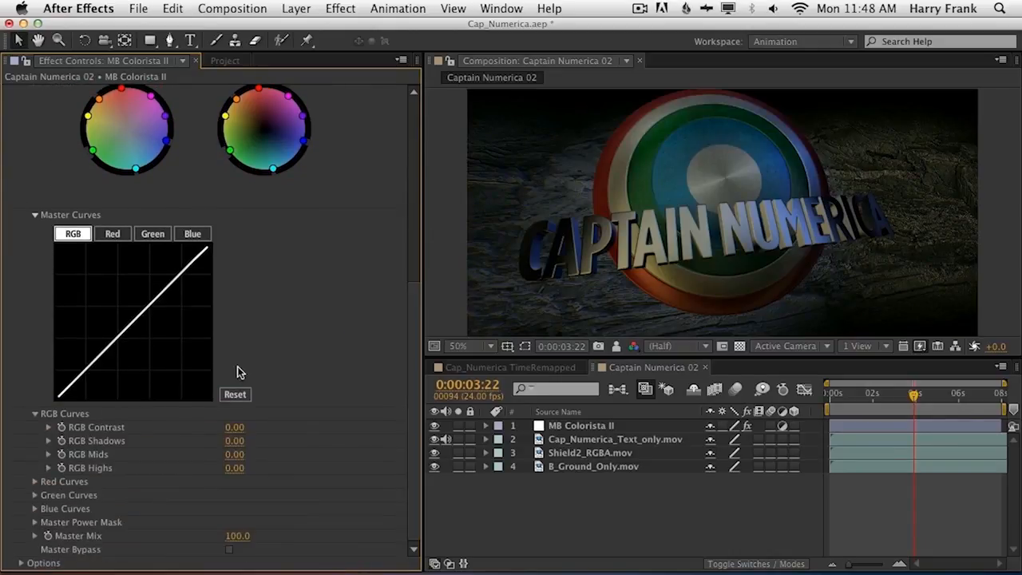
drag(234, 428, 286, 423)
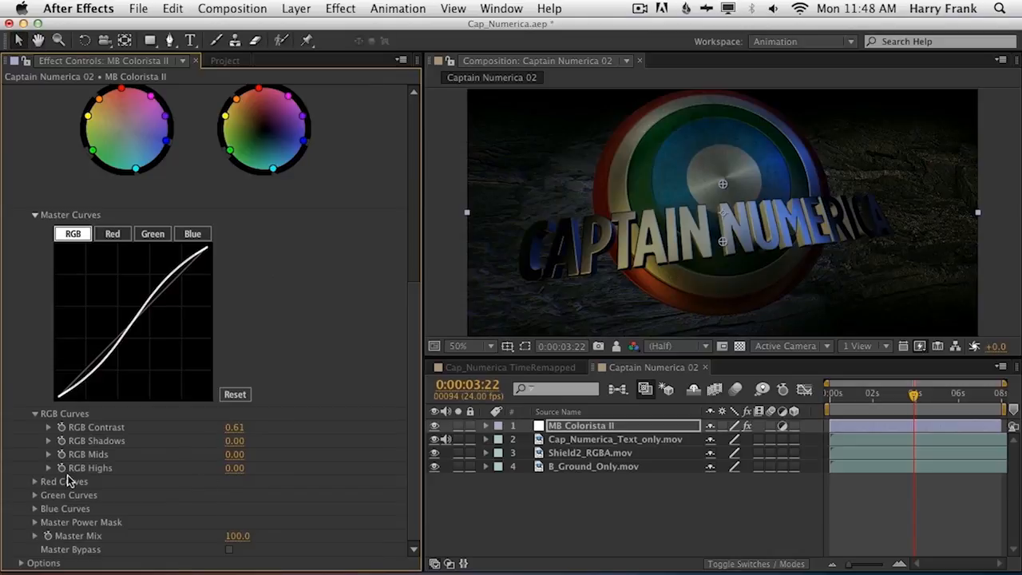
Step: Try lowering the Blue Contrast in the Master Curves to a negative value, giving the blue channel an inverted S-curve
click(35, 510)
scroll(192, 494, down, 2)
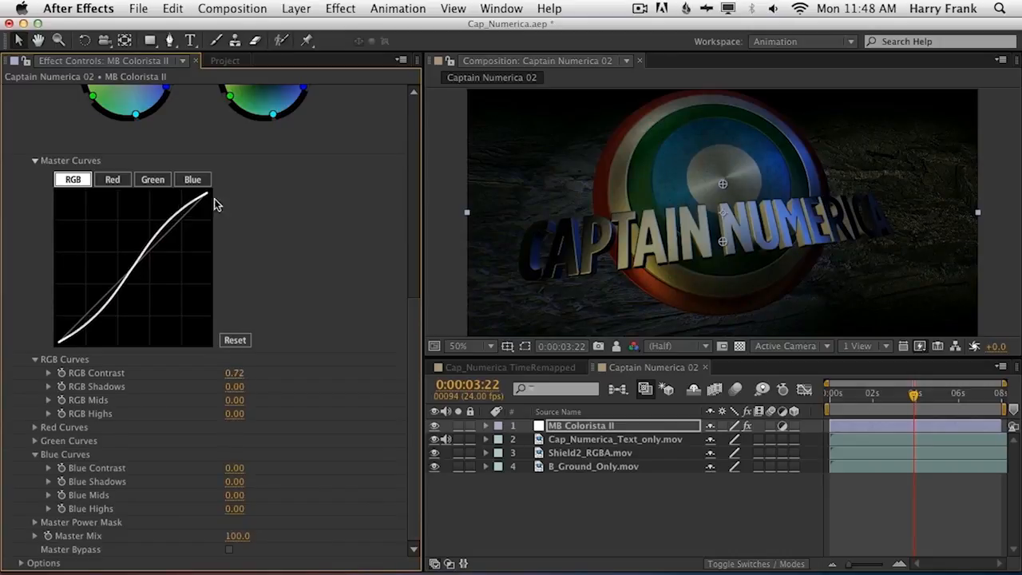
scroll(219, 256, up, 10)
scroll(219, 296, up, 2)
drag(242, 177, 237, 157)
scroll(109, 488, down, 11)
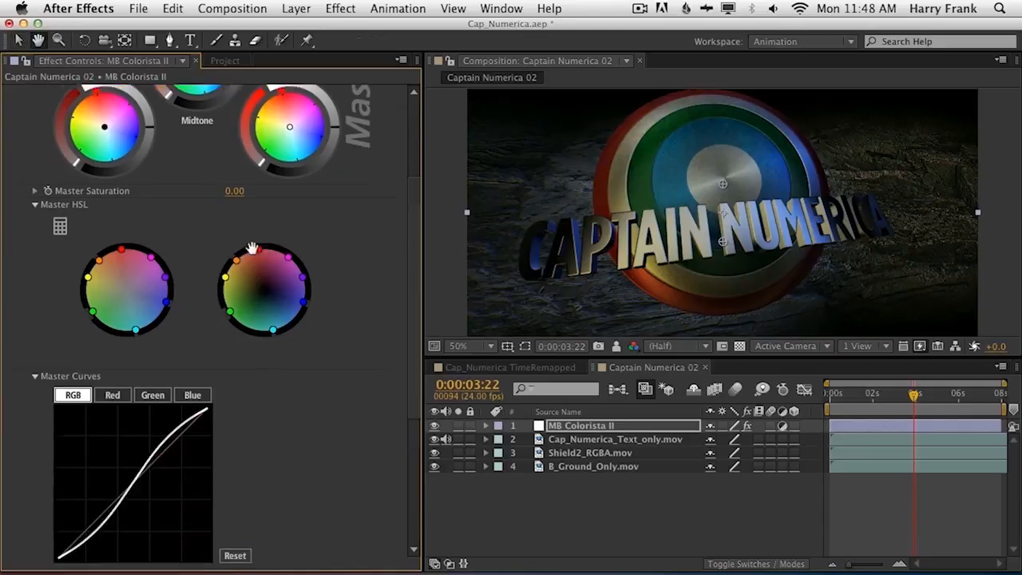
drag(229, 482, 164, 481)
Step: Try tinting the Master 3-Way highlights towards orange and the shadows towards blue
key(space)
drag(235, 266, 254, 496)
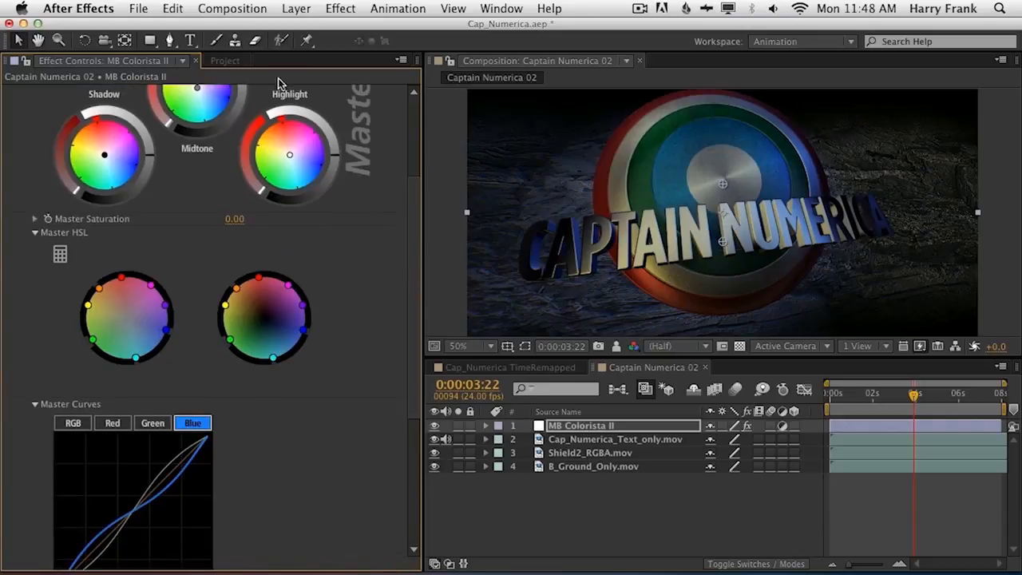
drag(289, 153, 285, 151)
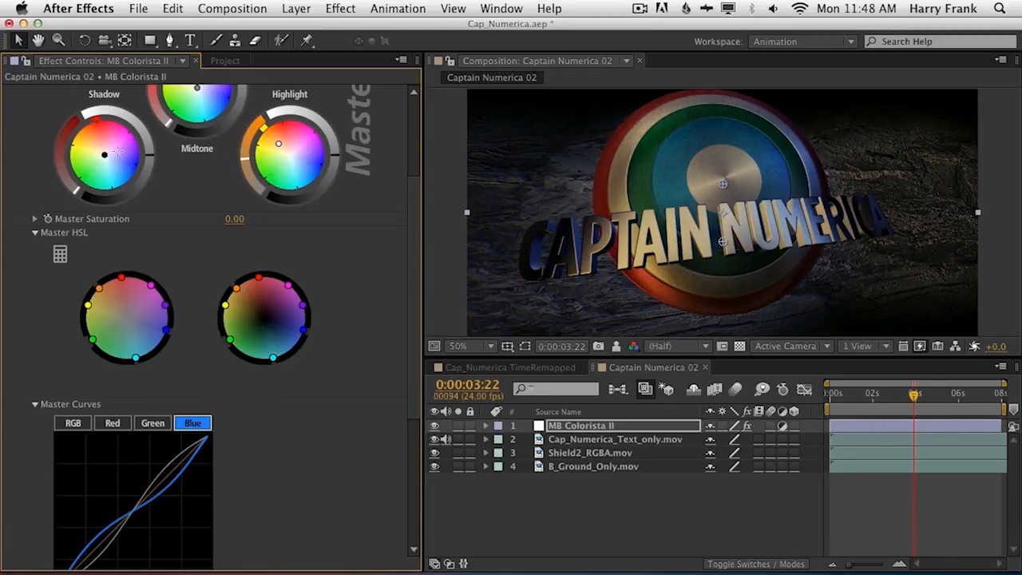
drag(125, 155, 104, 154)
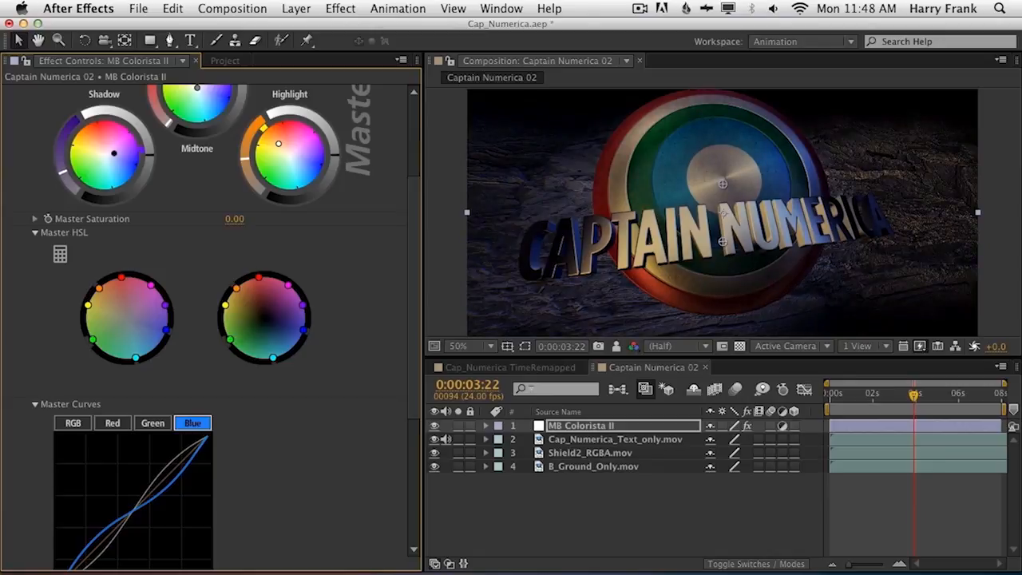
Step: Reset the Colorista II effect, collapse its Master controls and expand the Primary ones
scroll(324, 285, up, 5)
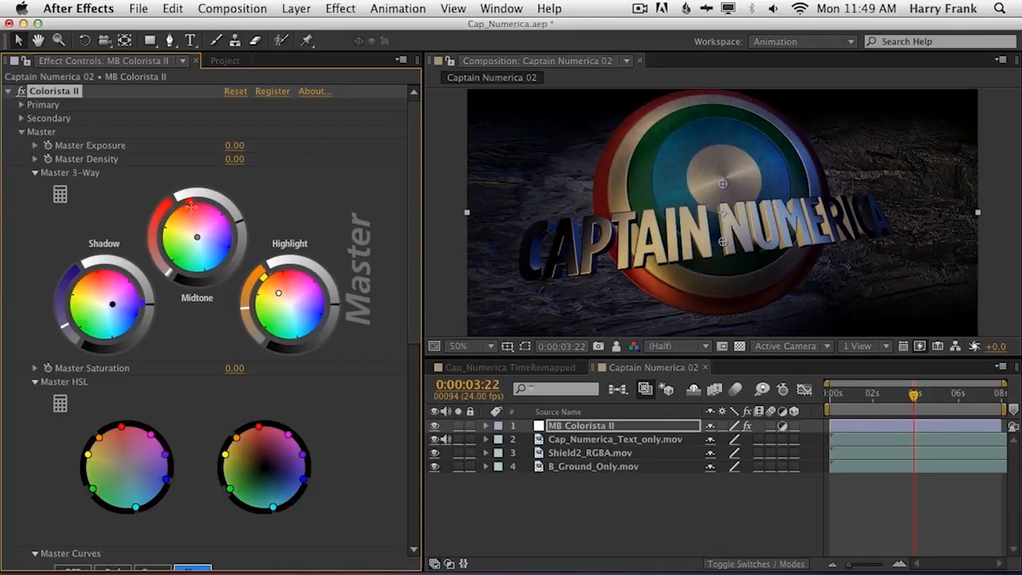
click(236, 93)
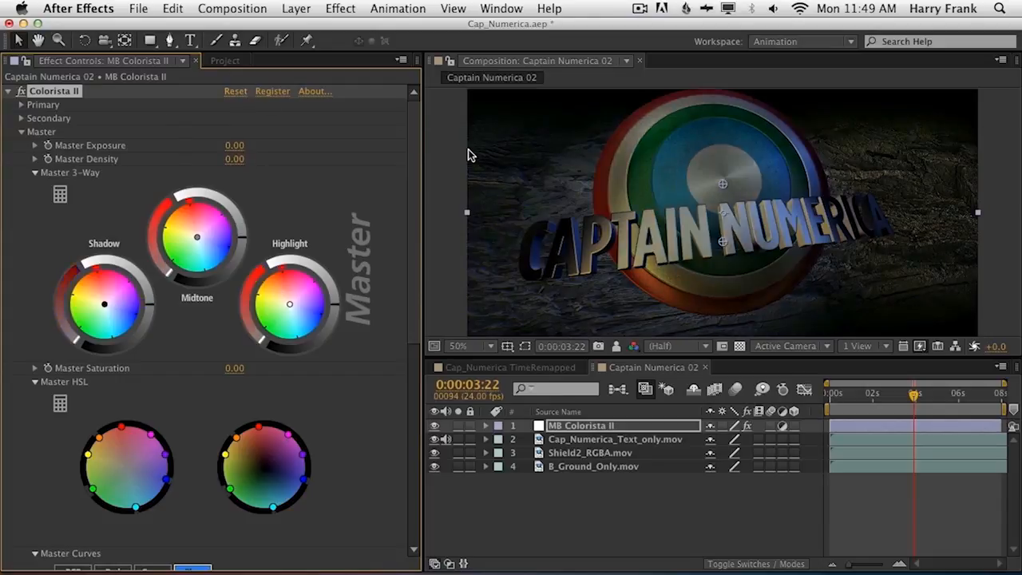
click(21, 132)
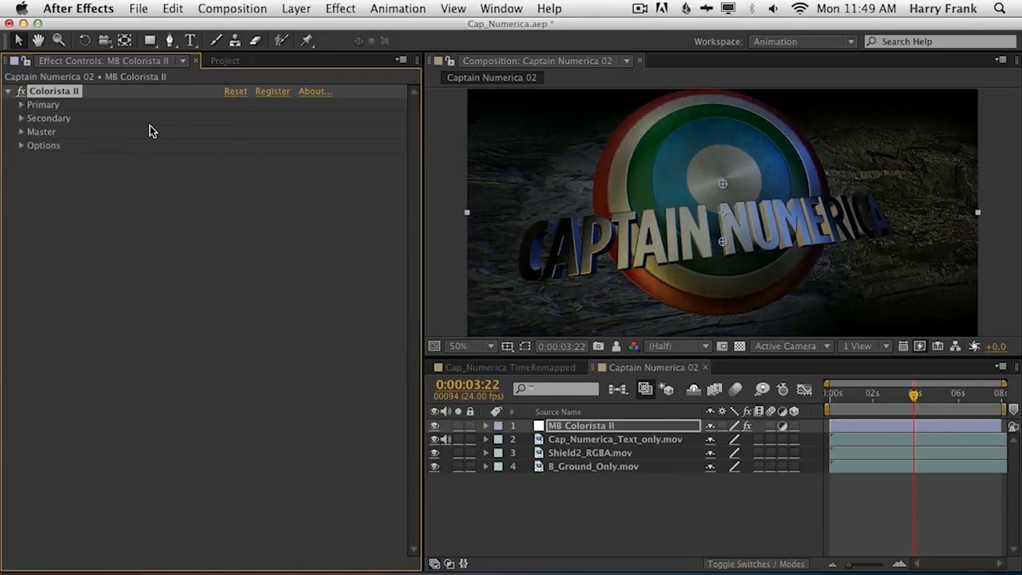
click(21, 105)
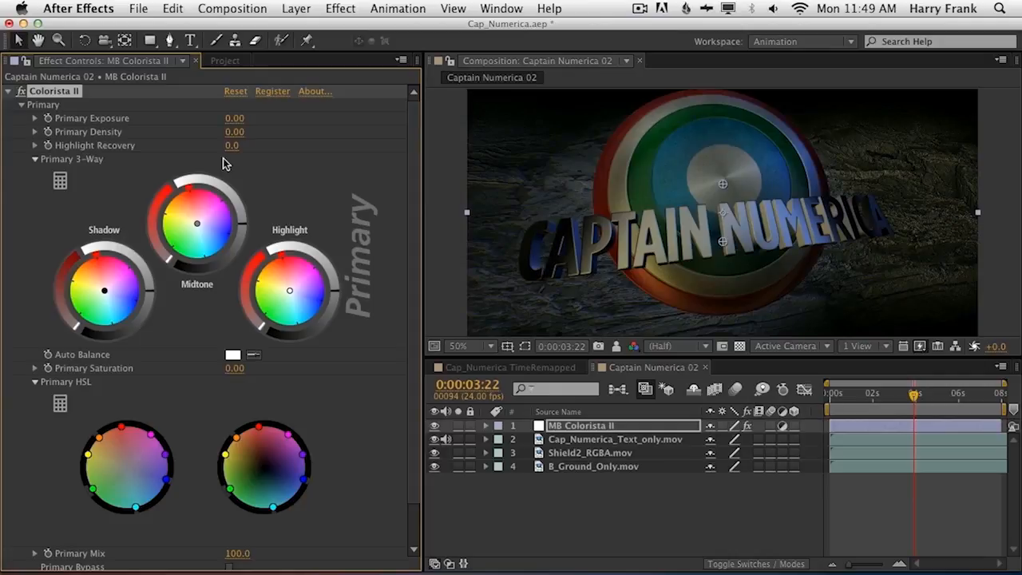
Step: Try shifting the red hue and lightness on the Primary HSL wheels, and undo the changes
mouse_move(411, 182)
mouse_down()
mouse_move(404, 175)
mouse_move(411, 219)
mouse_move(409, 199)
mouse_up()
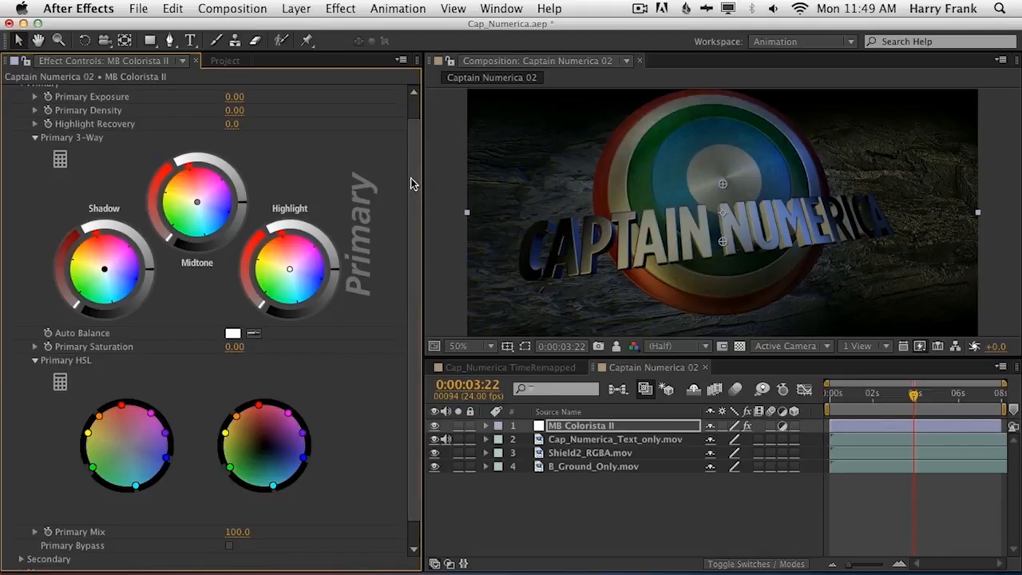
scroll(411, 192, down, 2)
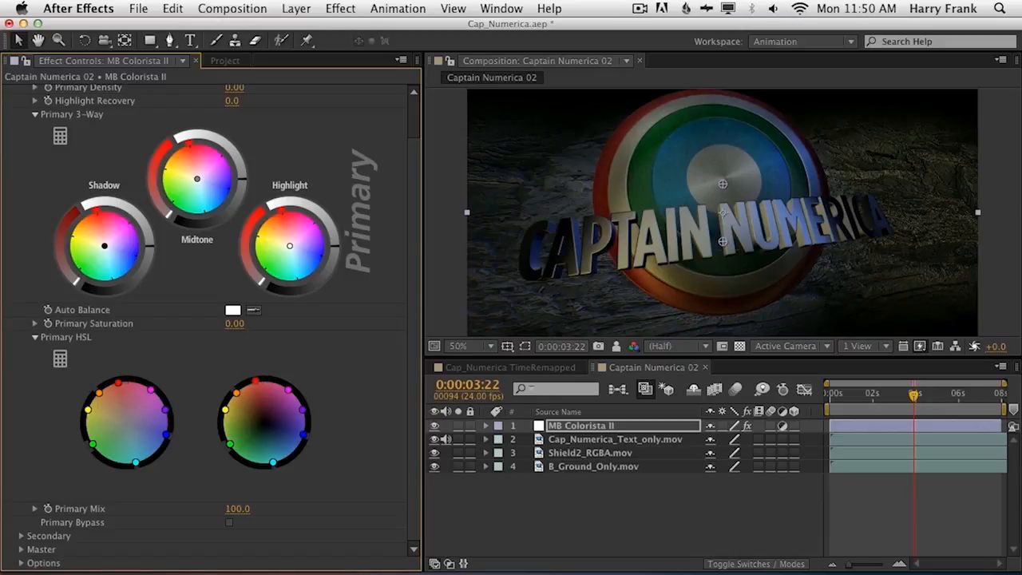
mouse_move(253, 381)
mouse_down()
mouse_move(268, 379)
mouse_move(240, 387)
mouse_move(264, 379)
mouse_up()
mouse_move(263, 381)
mouse_down()
mouse_move(262, 404)
mouse_move(253, 370)
mouse_up()
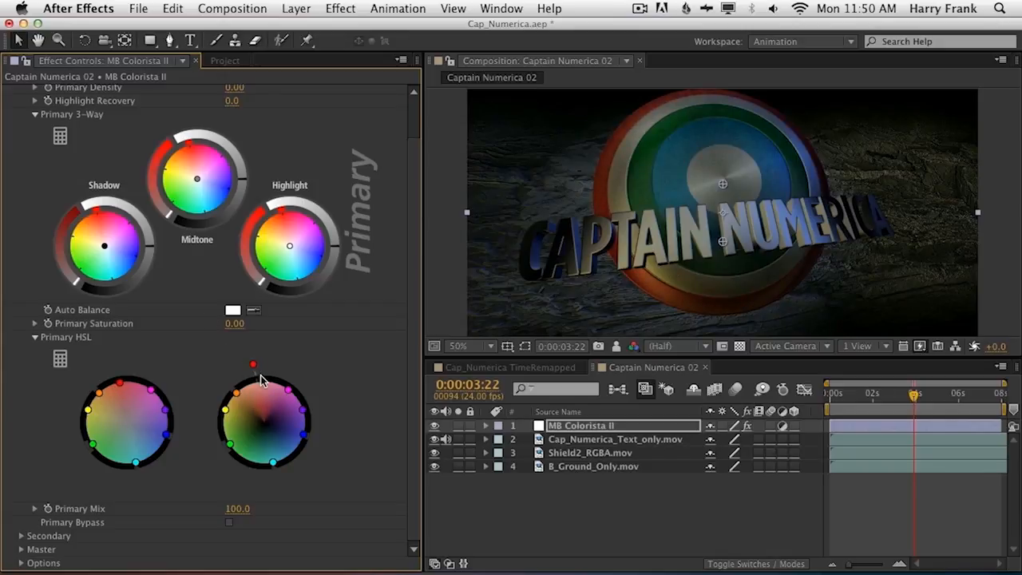
key(super+z)
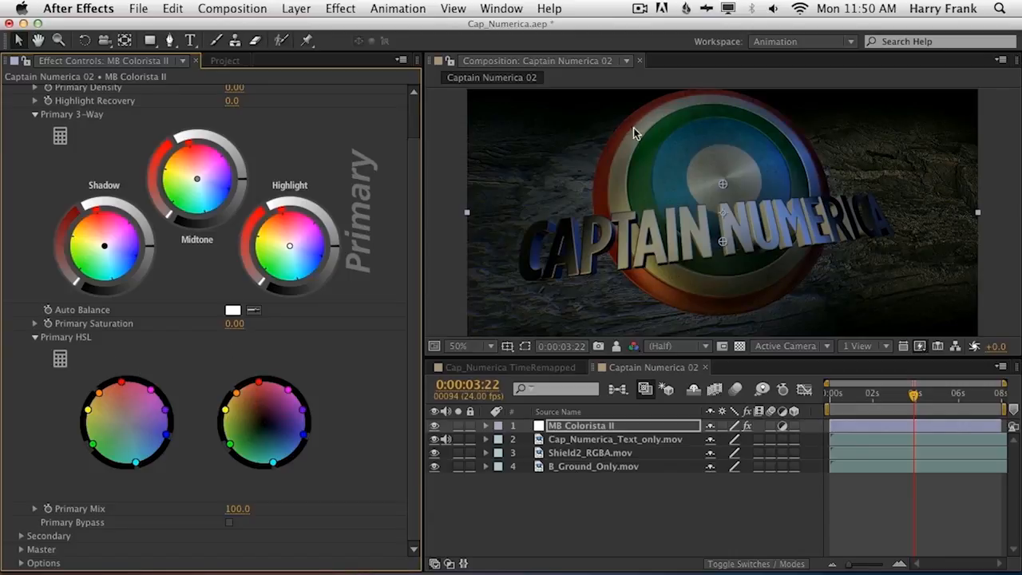
Step: Desaturate the reds by about 65% on the Primary HSL wheel and adjust the red hue value
drag(120, 381, 124, 402)
click(61, 352)
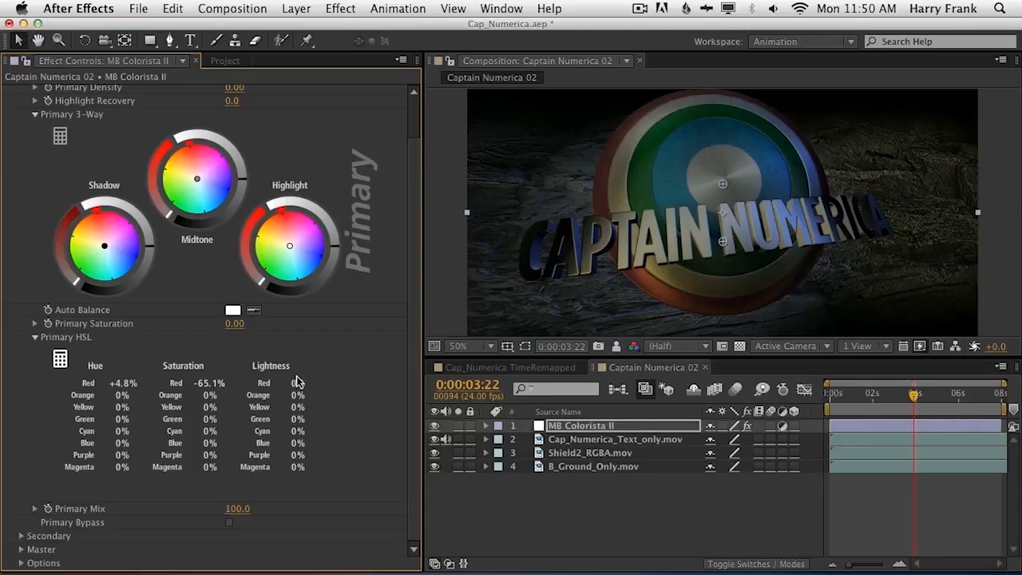
drag(126, 384, 121, 384)
click(60, 360)
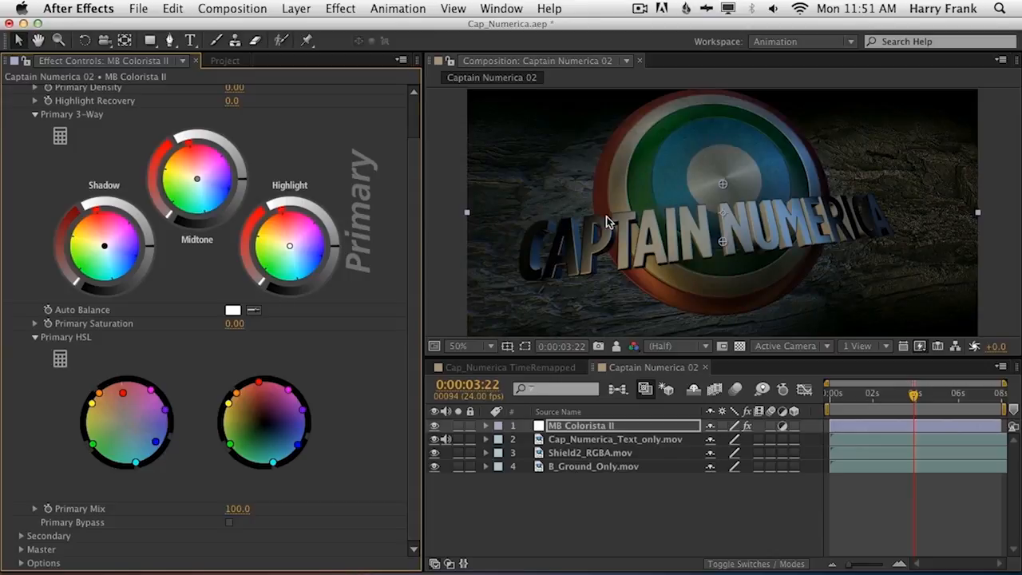
Step: Collapse the Primary controls, expand the Secondary ones, and set Secondary Saturation to 17 and Secondary Hue to 194°
scroll(406, 248, up, 3)
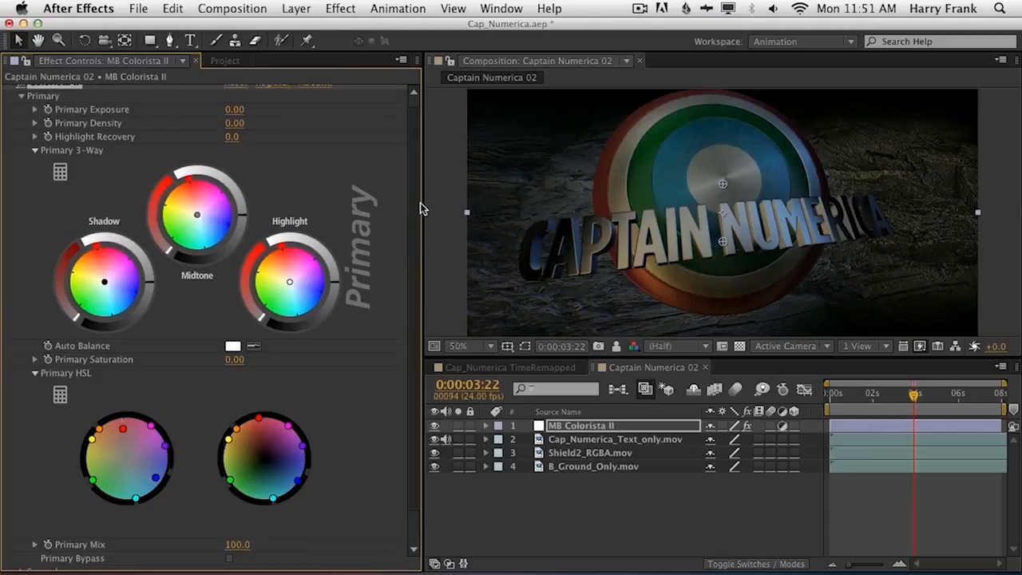
click(22, 105)
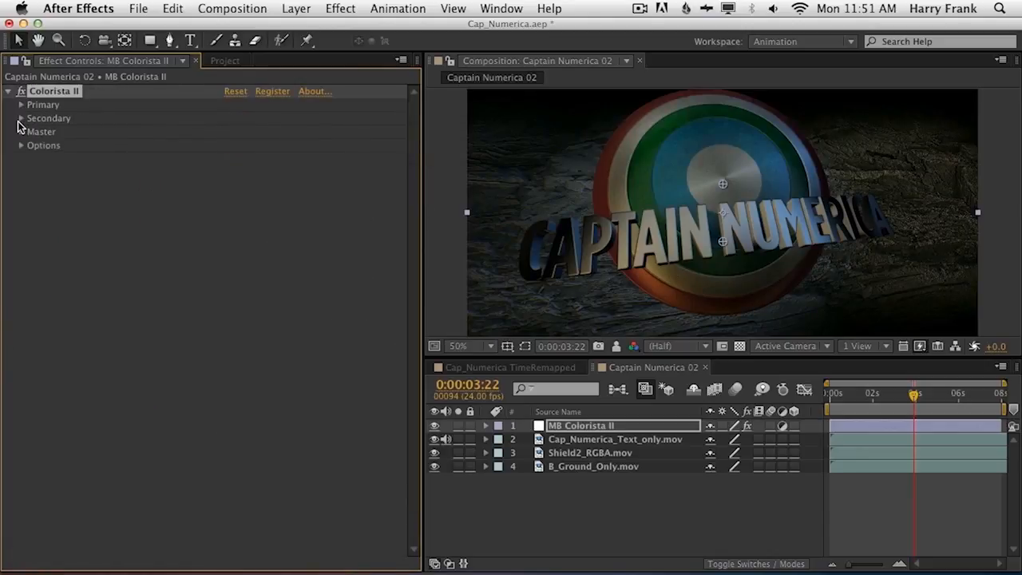
click(22, 118)
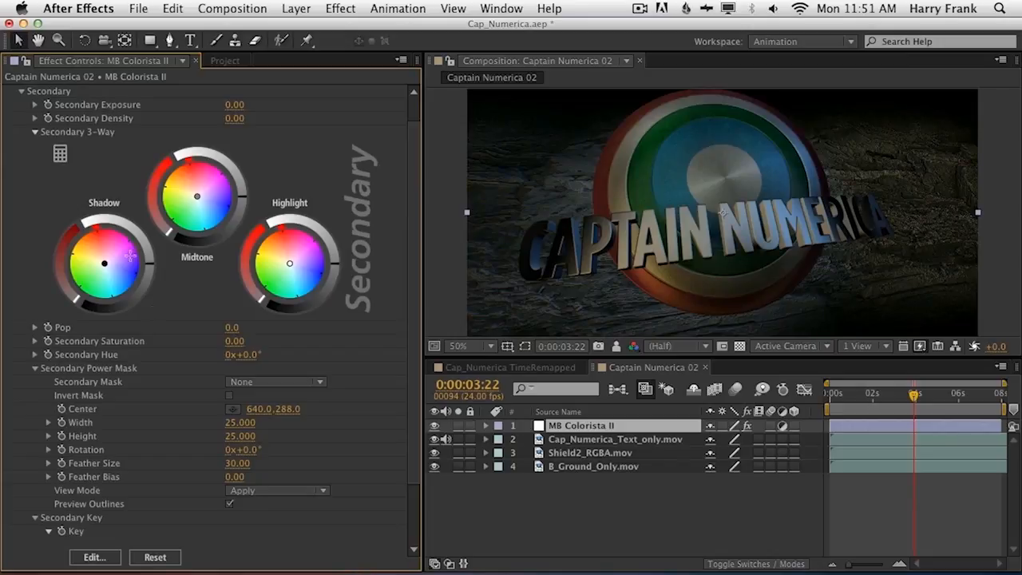
drag(241, 344, 398, 344)
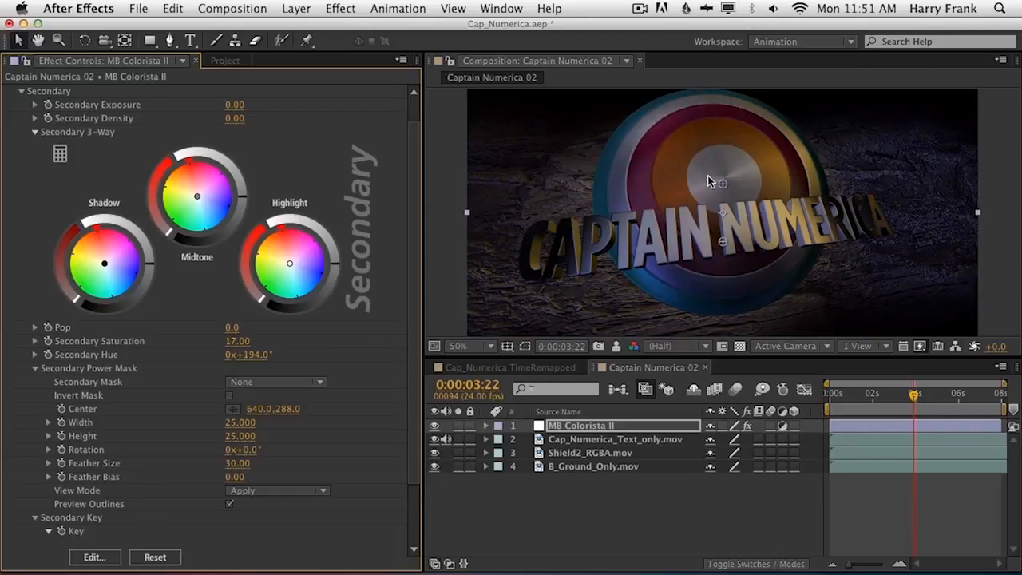
Step: Try a Rectangular power mask for the Secondary correction, and return the mask to None
scroll(334, 300, down, 3)
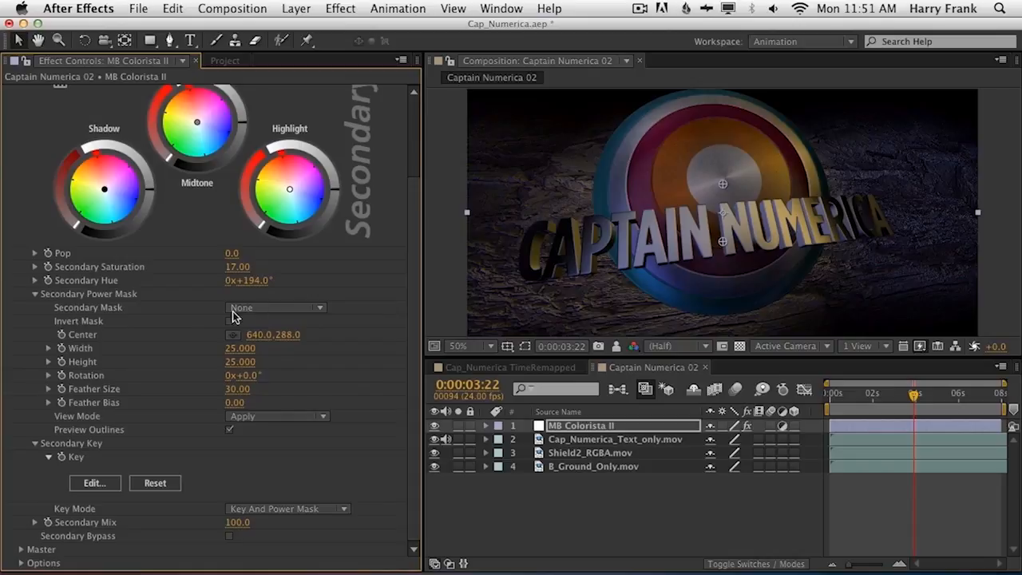
click(293, 307)
click(288, 336)
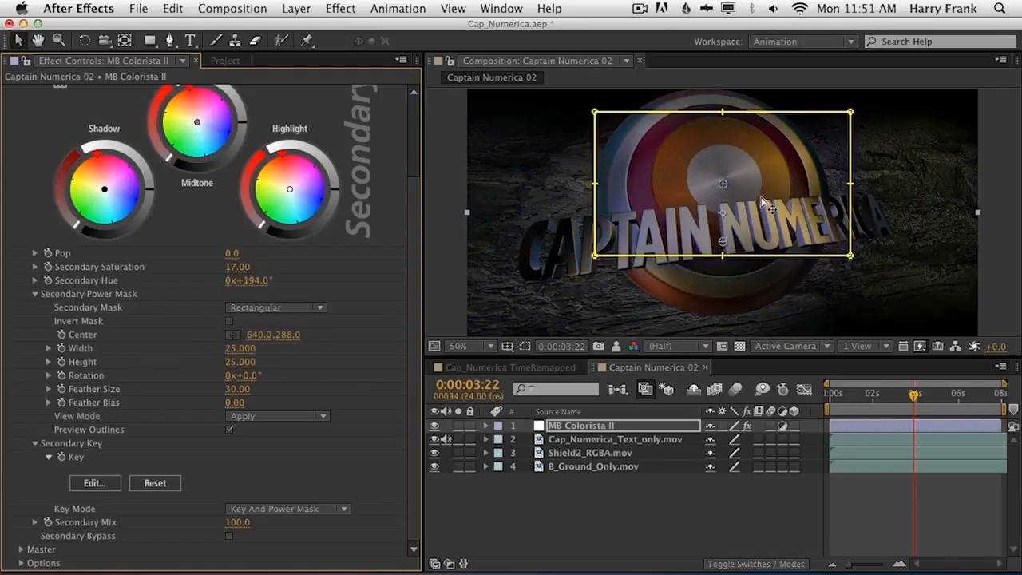
click(281, 312)
click(280, 322)
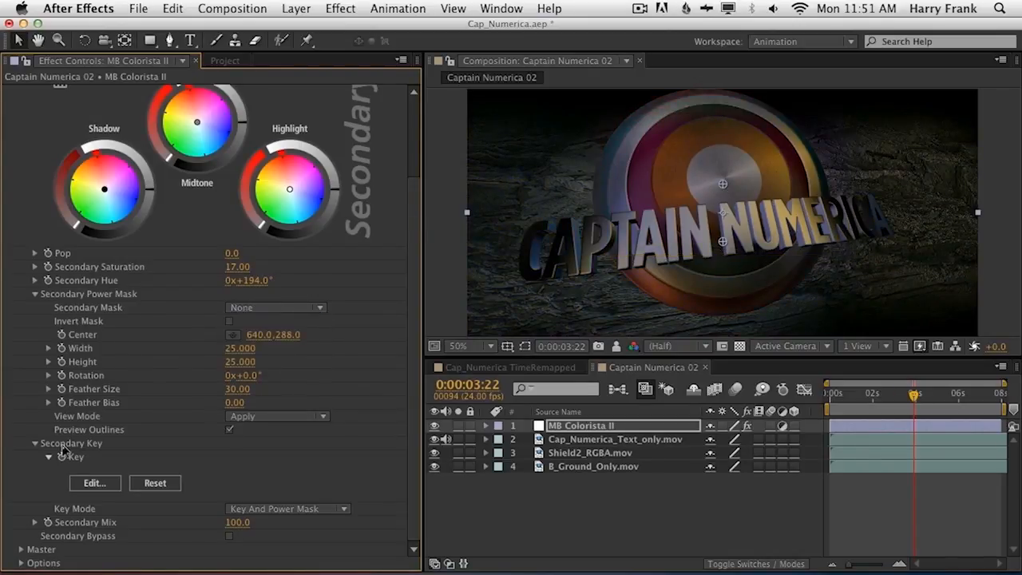
Step: Key the shield's green ring in the Colorista Keyer, sampling its green and adding more of its shades to the selection
click(94, 483)
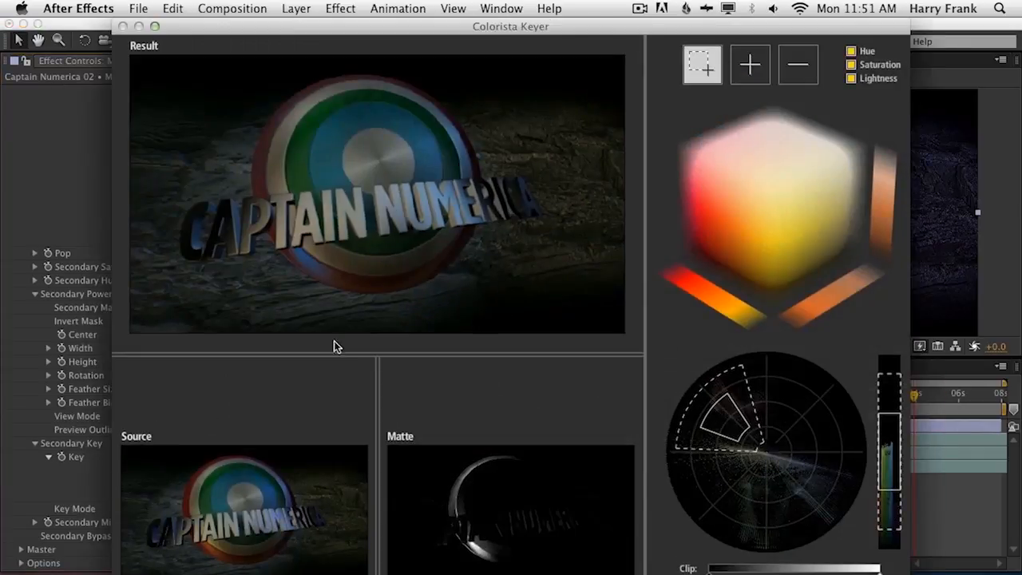
click(299, 166)
click(756, 62)
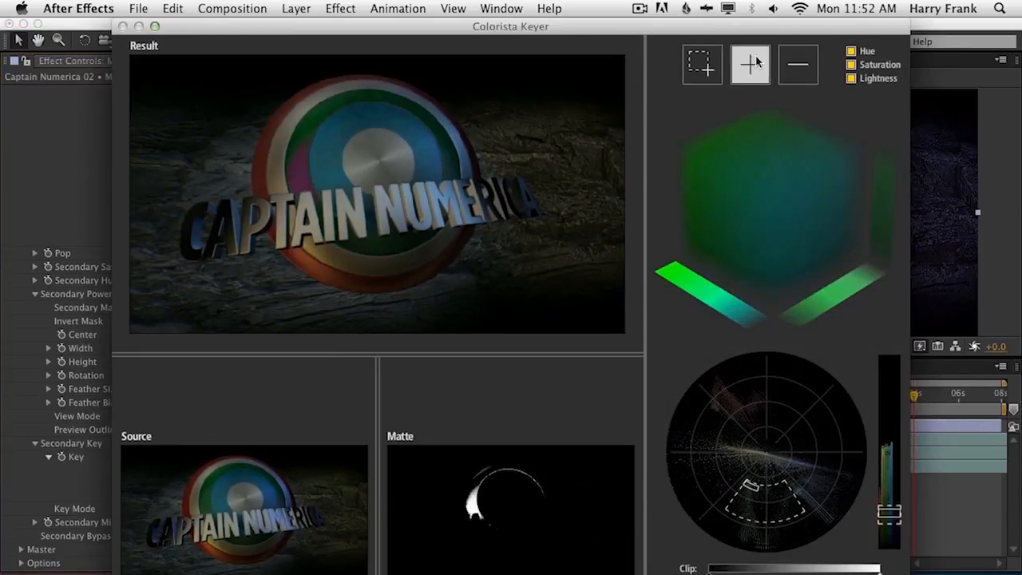
mouse_move(310, 122)
mouse_down()
mouse_move(301, 147)
mouse_move(317, 116)
mouse_move(447, 171)
mouse_up()
Step: Refine the key's color range around the green samples and apply the key to the Secondary correction
drag(726, 510, 762, 465)
mouse_move(760, 511)
mouse_down()
mouse_move(765, 524)
mouse_move(798, 517)
mouse_move(757, 509)
mouse_move(753, 530)
mouse_move(751, 510)
mouse_up()
drag(790, 221, 790, 221)
drag(732, 193, 725, 196)
drag(769, 151, 779, 138)
key(Return)
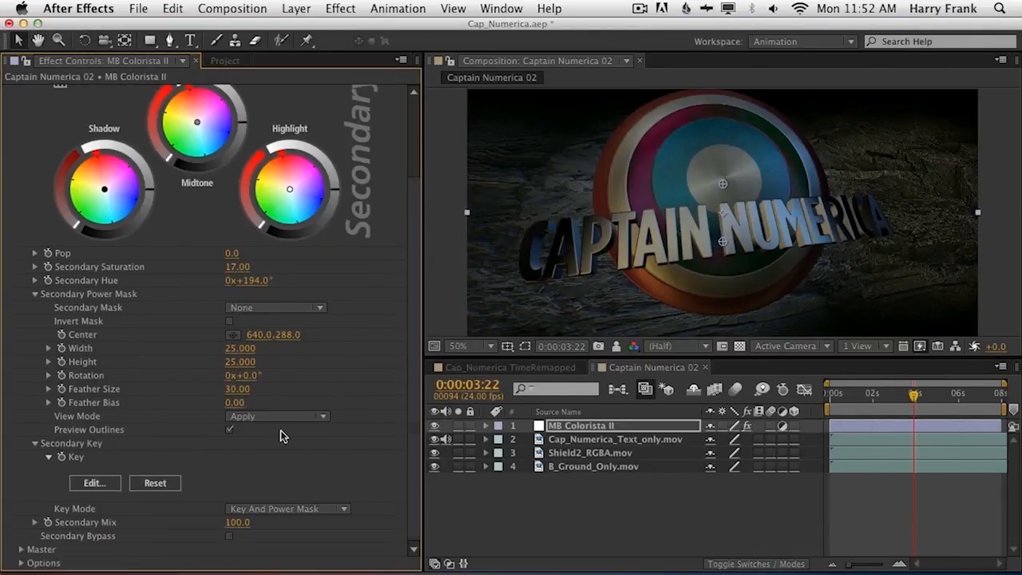
Step: Bypass the Secondary correction and collapse its controls
click(230, 536)
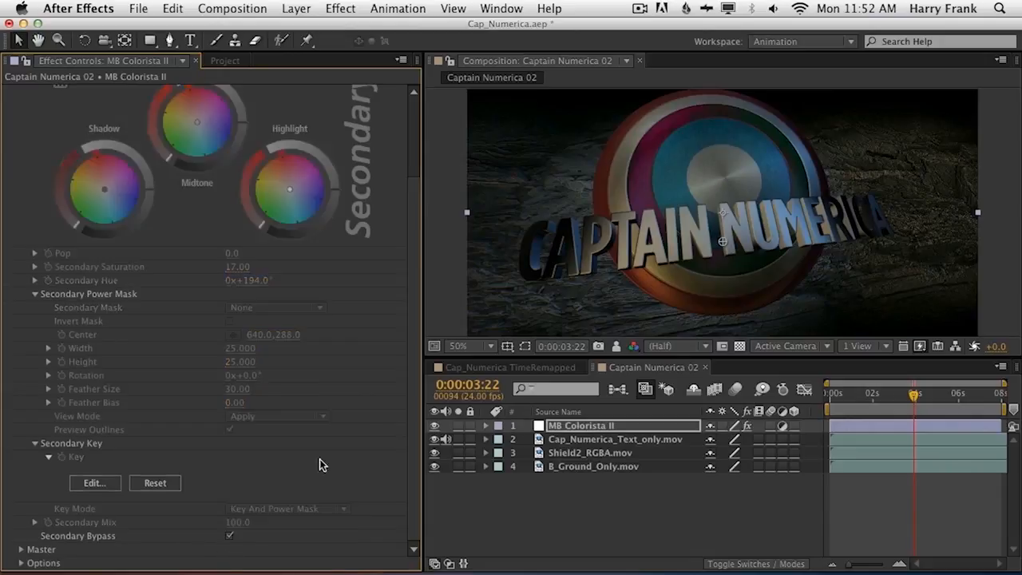
scroll(416, 167, up, 5)
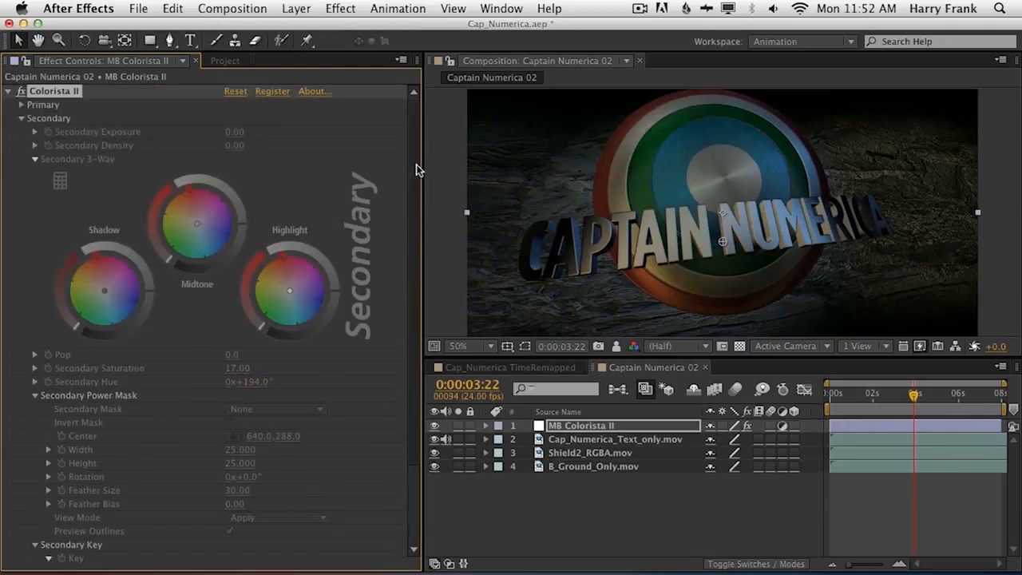
click(22, 118)
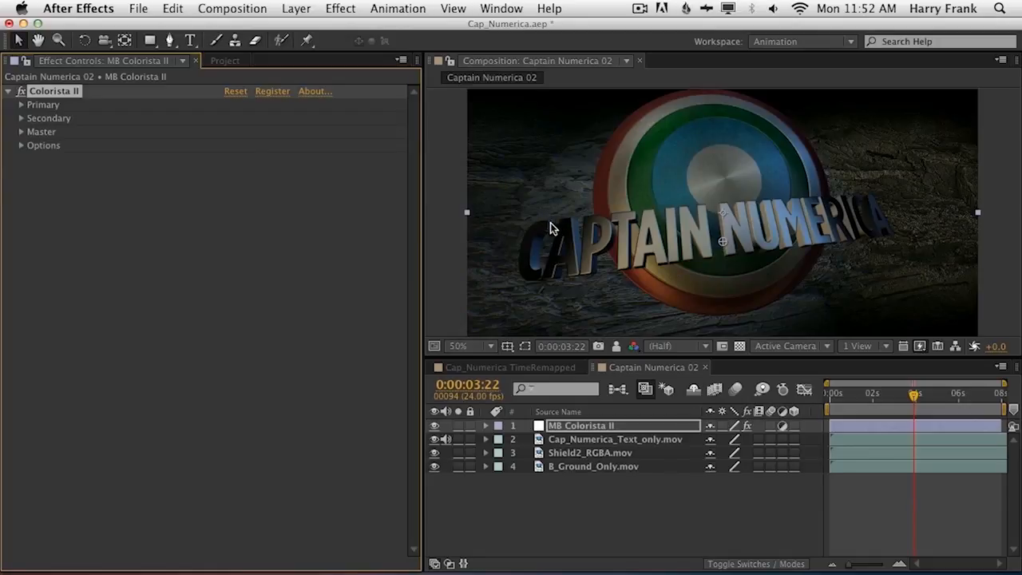
Step: Set the MB Colorista II layer's Primary Exposure to 0.45 and adjust its Primary Density
click(571, 428)
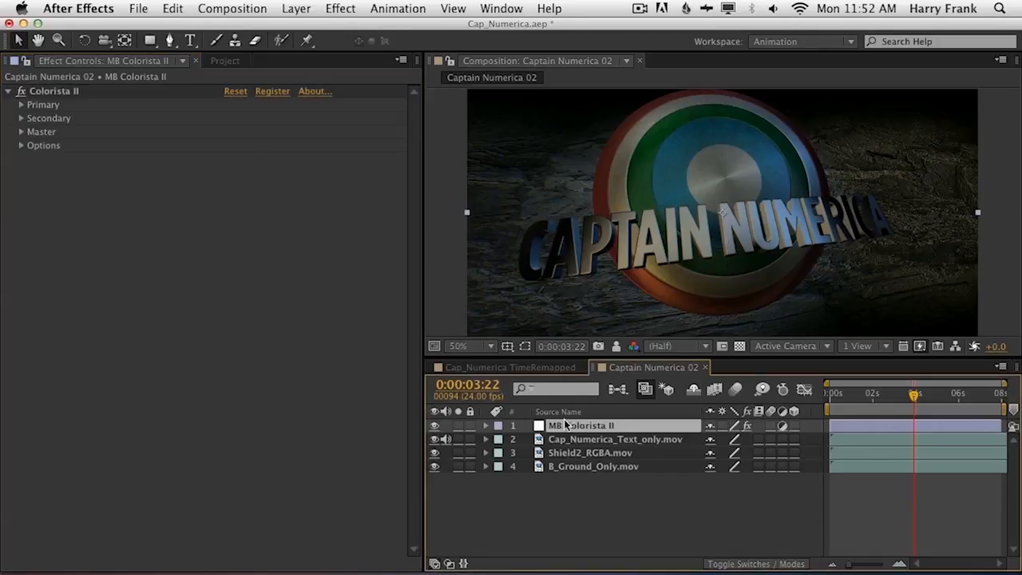
click(21, 104)
drag(235, 114, 240, 113)
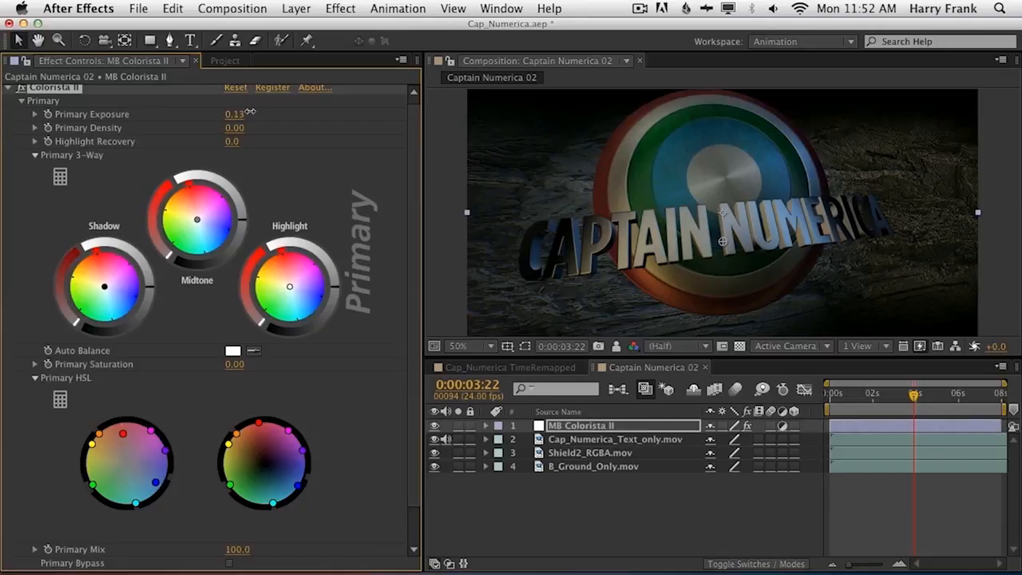
drag(233, 127, 226, 128)
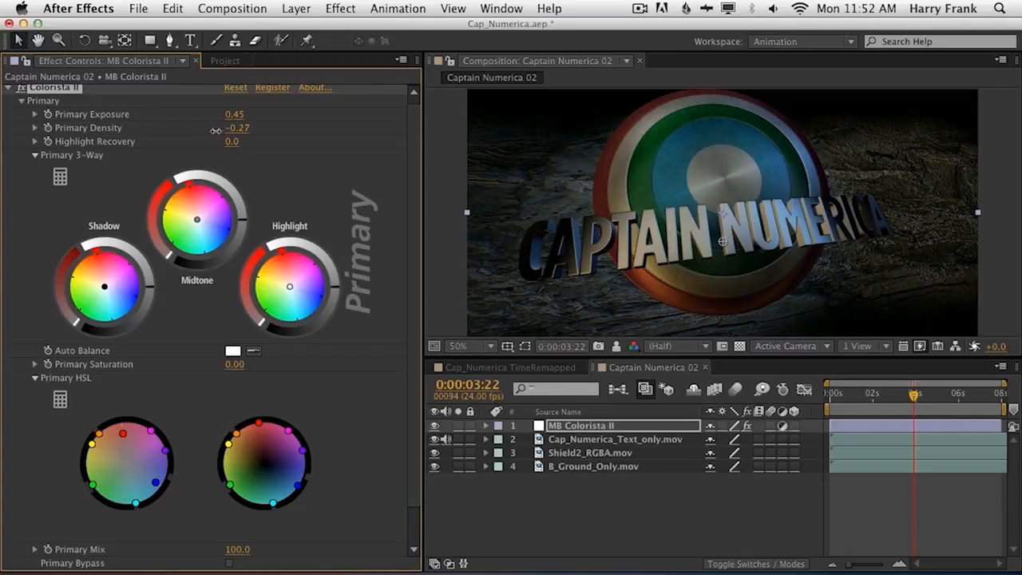
drag(218, 130, 247, 128)
Step: Apply Levels to the Cap_Numerica_Text_only.mov layer with Gamma 1.08 and Output Black 20
click(630, 439)
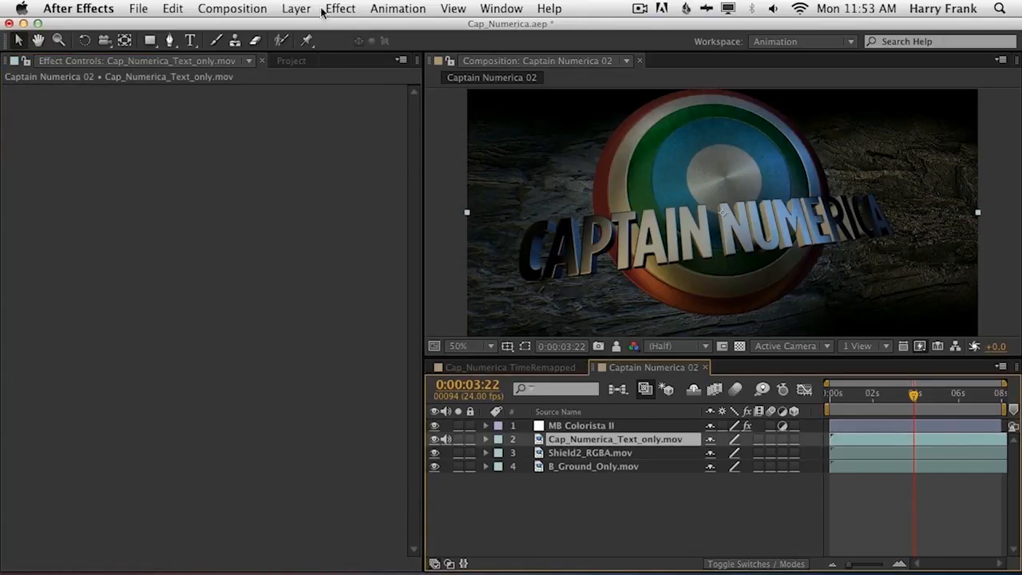
click(357, 9)
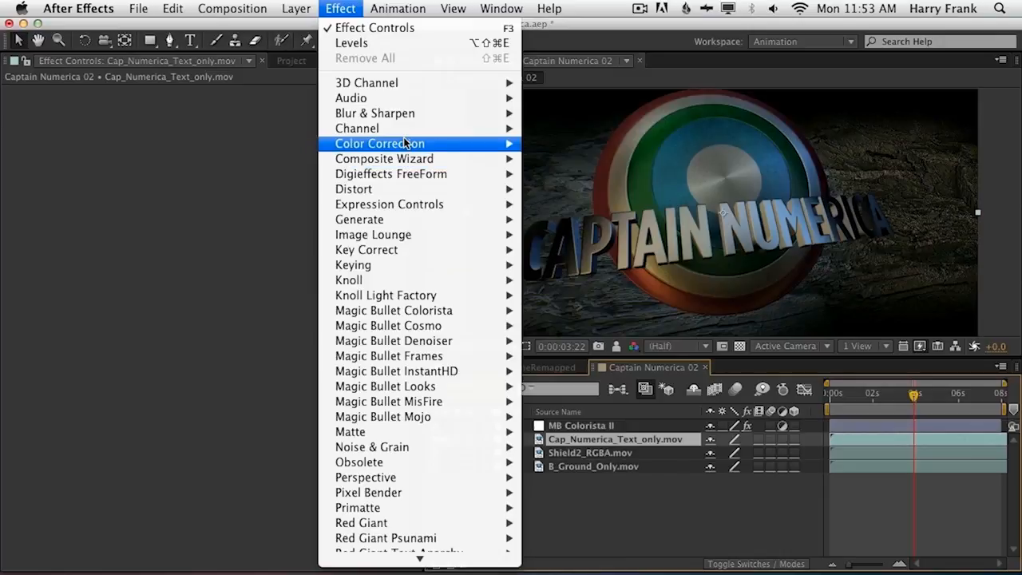
mouse_move(405, 142)
click(607, 434)
drag(149, 182, 135, 183)
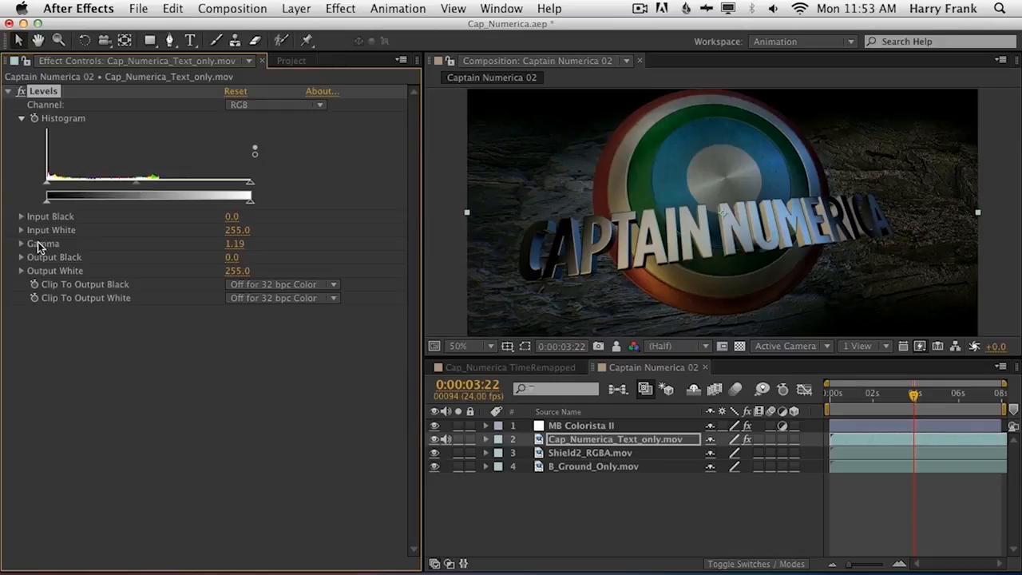
drag(46, 201, 60, 204)
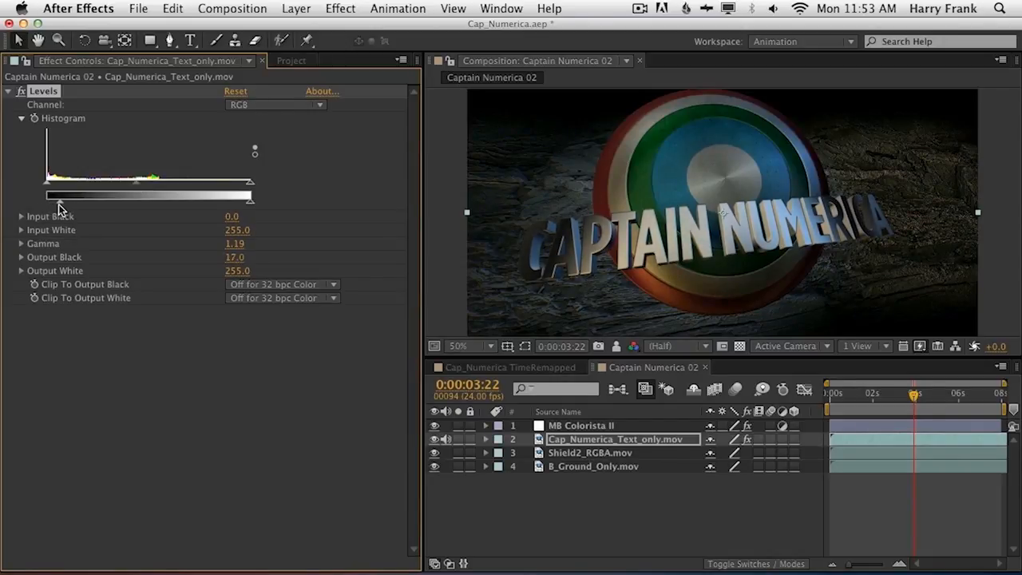
drag(62, 207, 63, 208)
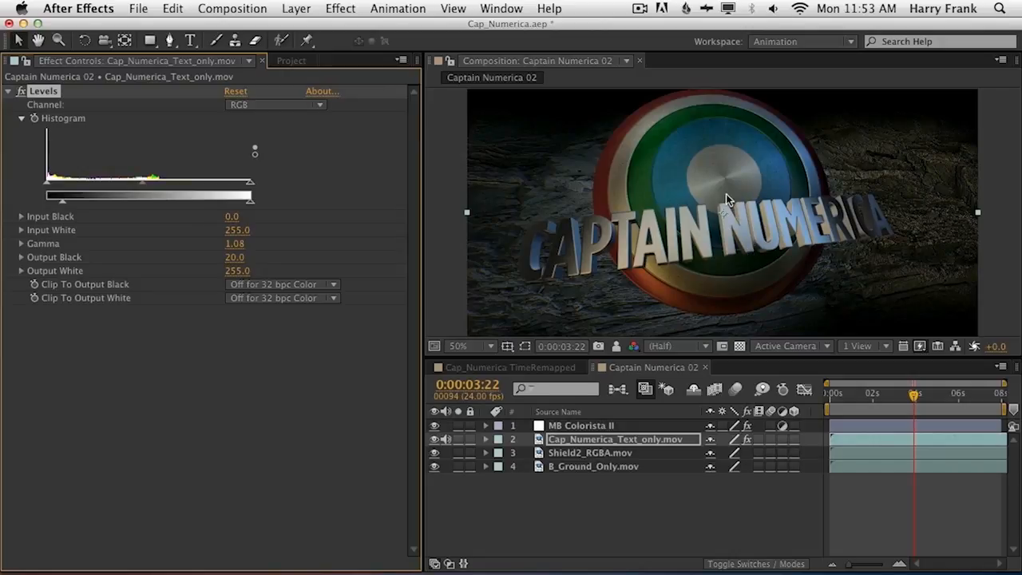
Step: Scrub through the composition to review the graded text, ending at 0:00:05:00
click(875, 395)
drag(884, 409, 948, 405)
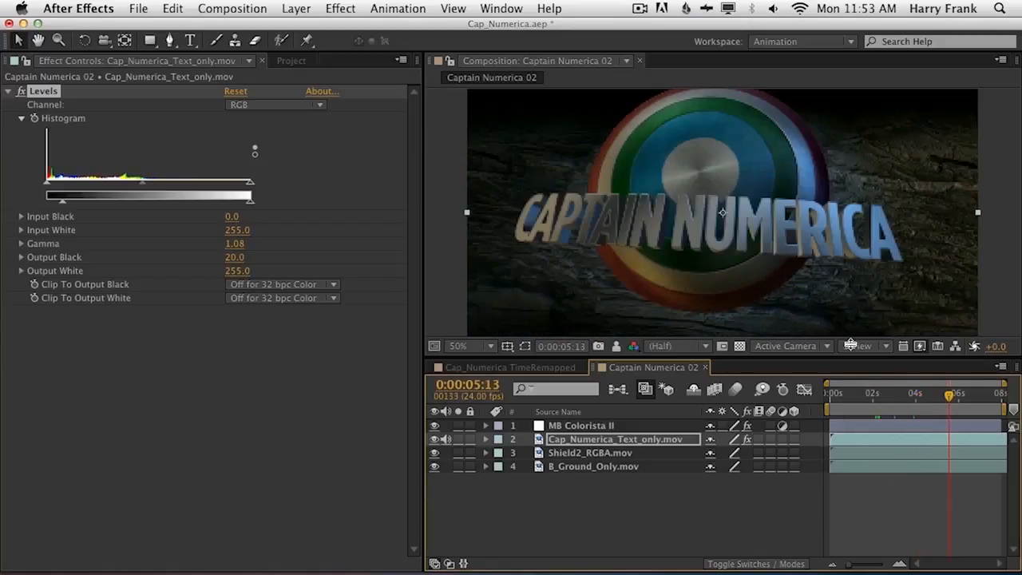
drag(855, 395, 938, 409)
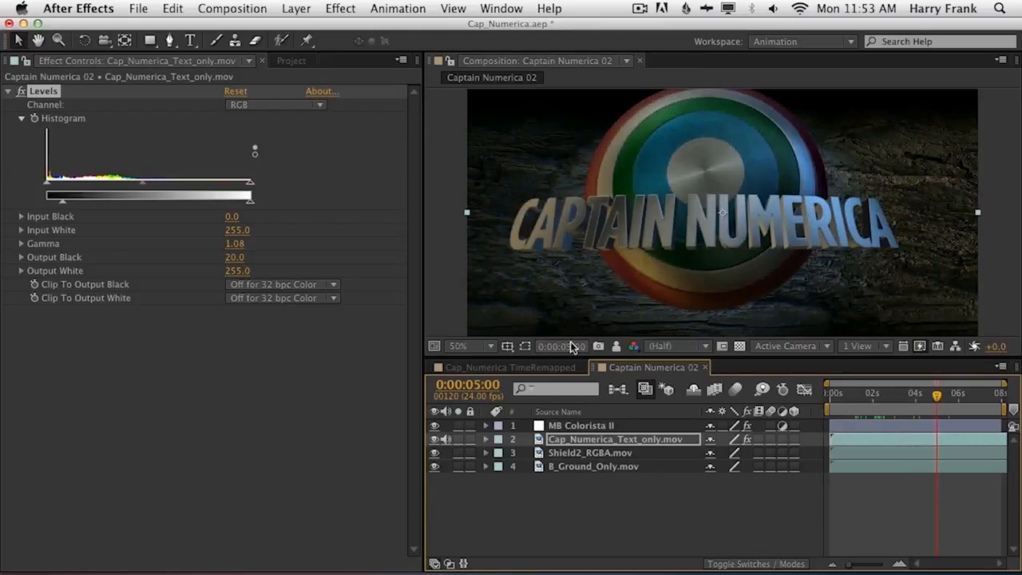
Step: Switch the effects of the text and MB Colorista II layers off and back on to compare the frame at 0:00:05:00
click(747, 439)
click(722, 527)
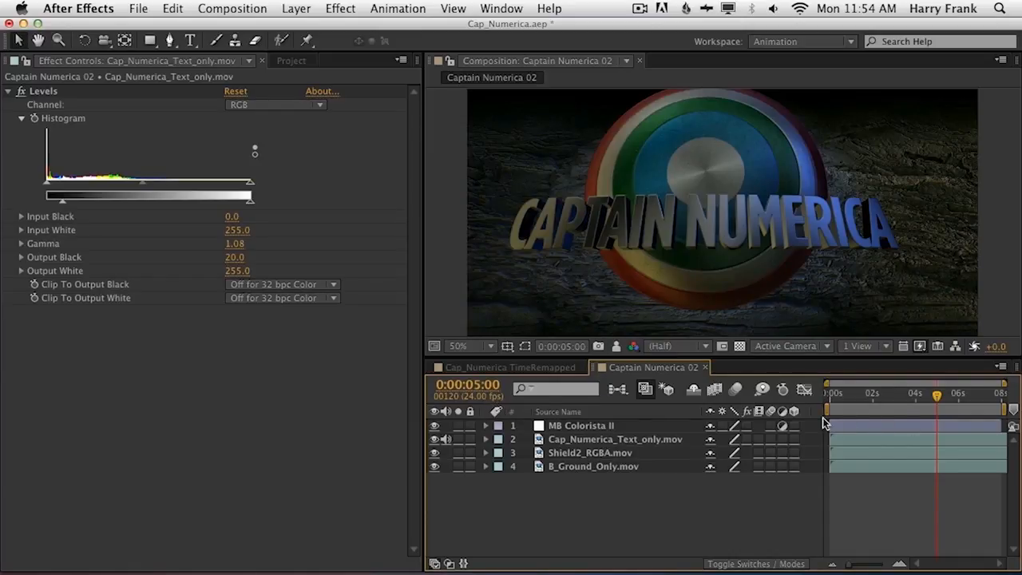
drag(747, 439, 747, 425)
drag(886, 395, 941, 410)
key(Page_Up)
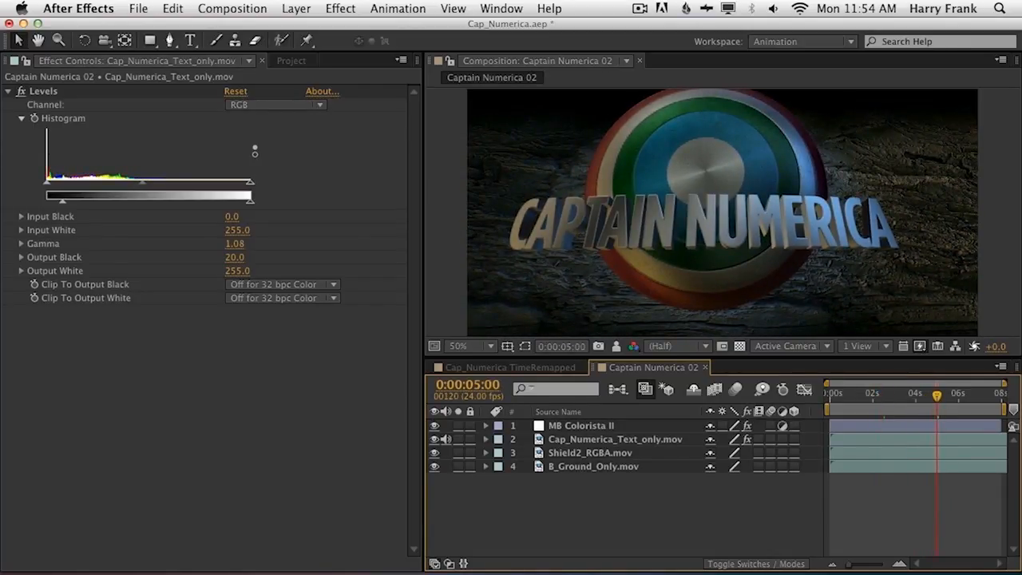
Step: Flip repeatedly between the stored ungraded snapshot and the graded frame to compare the text and shield colors
key(F5)
key(F5)
key(F5)
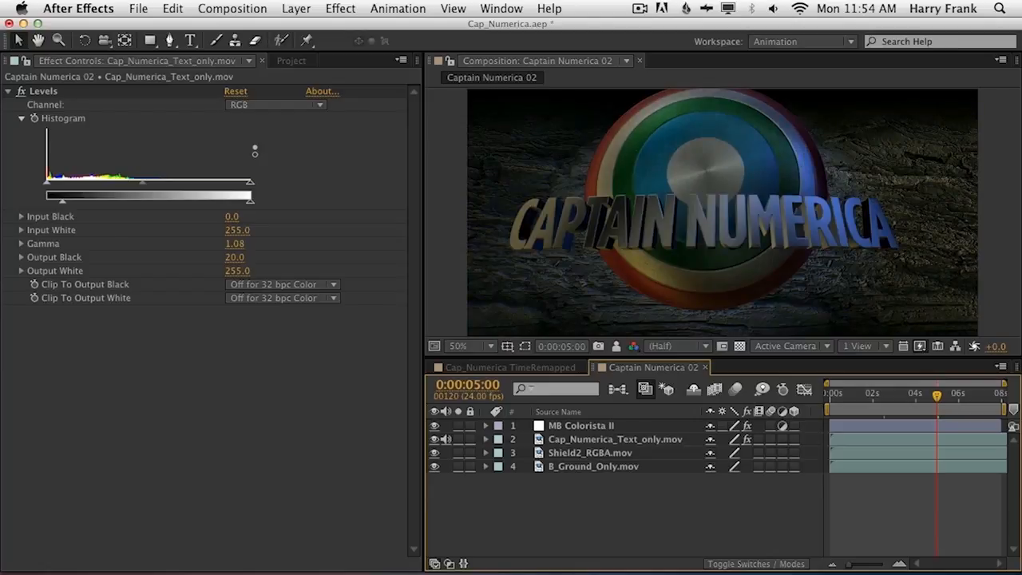
key(F5)
key(F5)
key(F5)
key(F5)
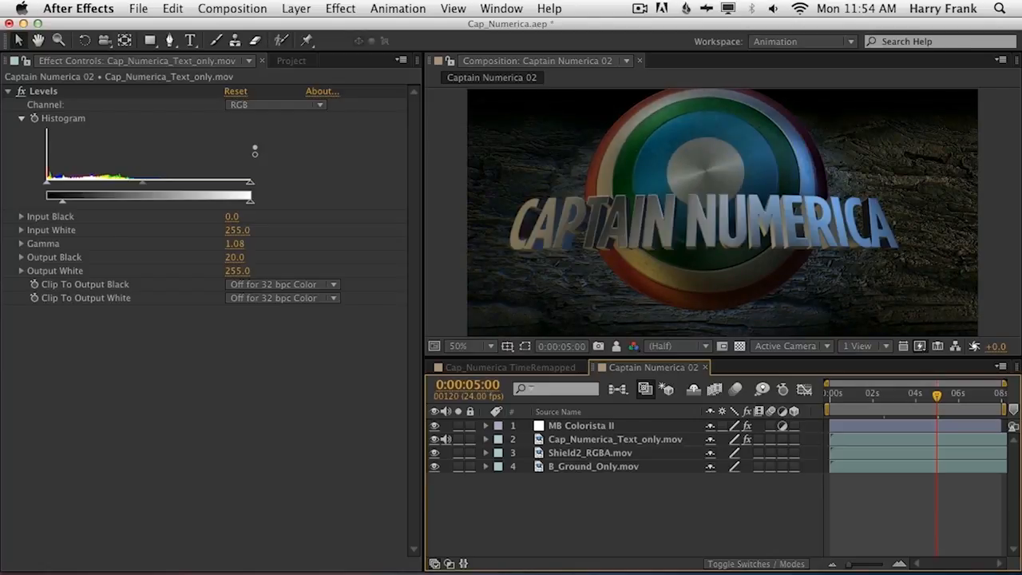
key(F5)
key(F5)
key(F5)
key(F5)
key(F5)
key(F5)
key(F5)
key(F5)
Step: Duplicate the Cap_Numerica_Text_only.mov layer directly above the original
click(639, 438)
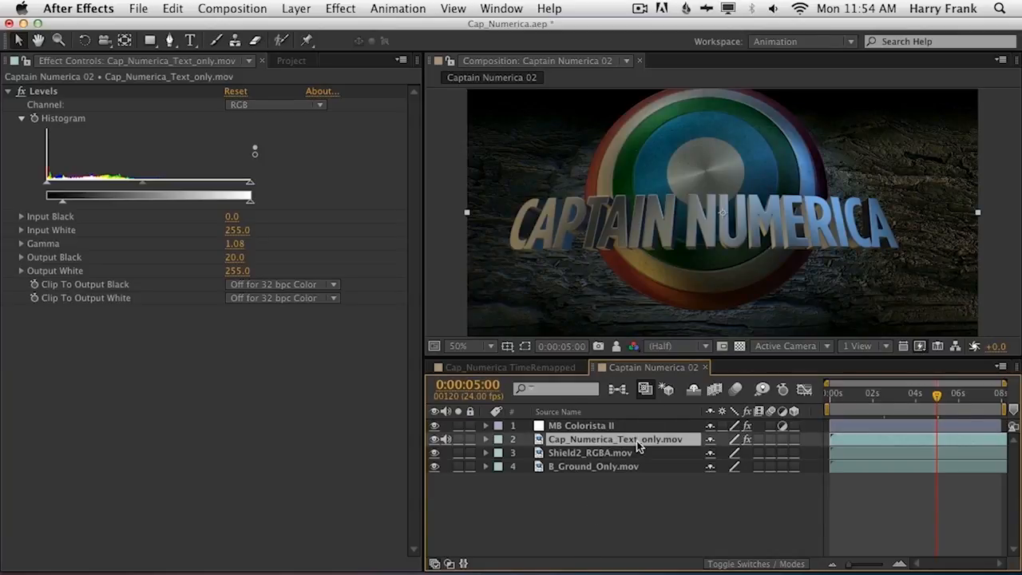
key(super+d)
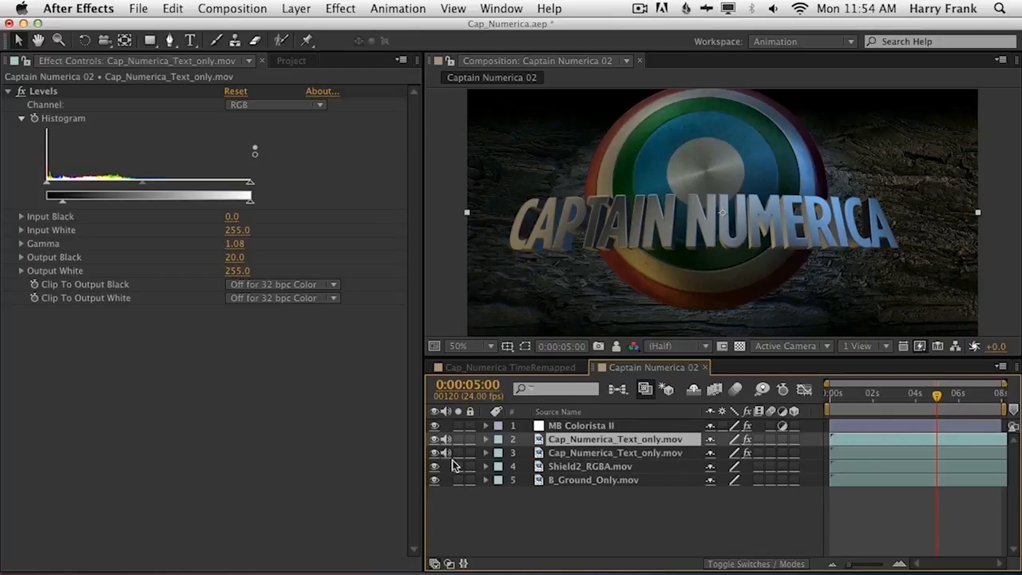
click(458, 439)
click(458, 439)
Step: Remove the Levels effect from the lower copy of the Cap_Numerica_Text_only.mov layer
click(612, 453)
click(348, 12)
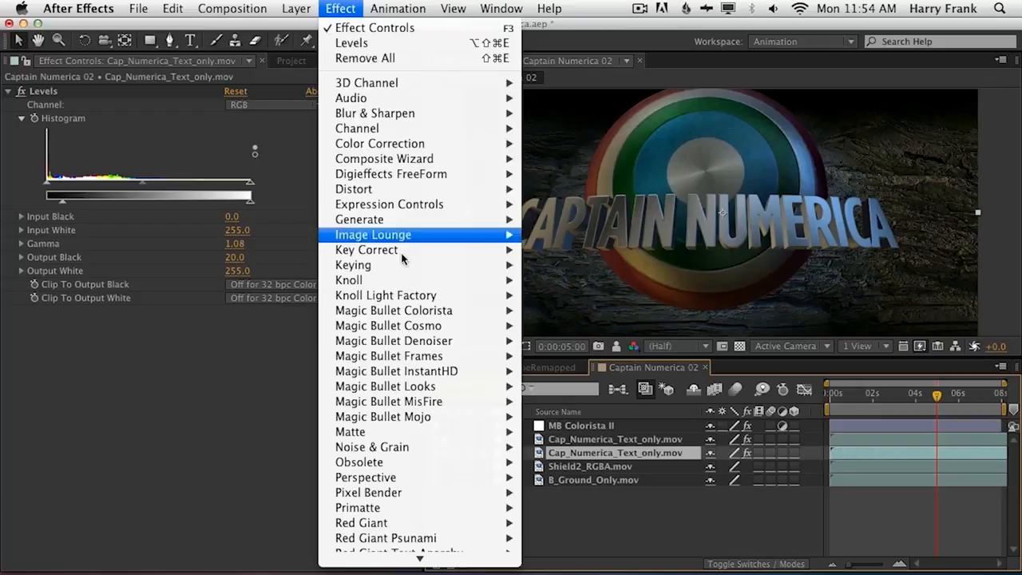
key(Escape)
key(e)
click(559, 466)
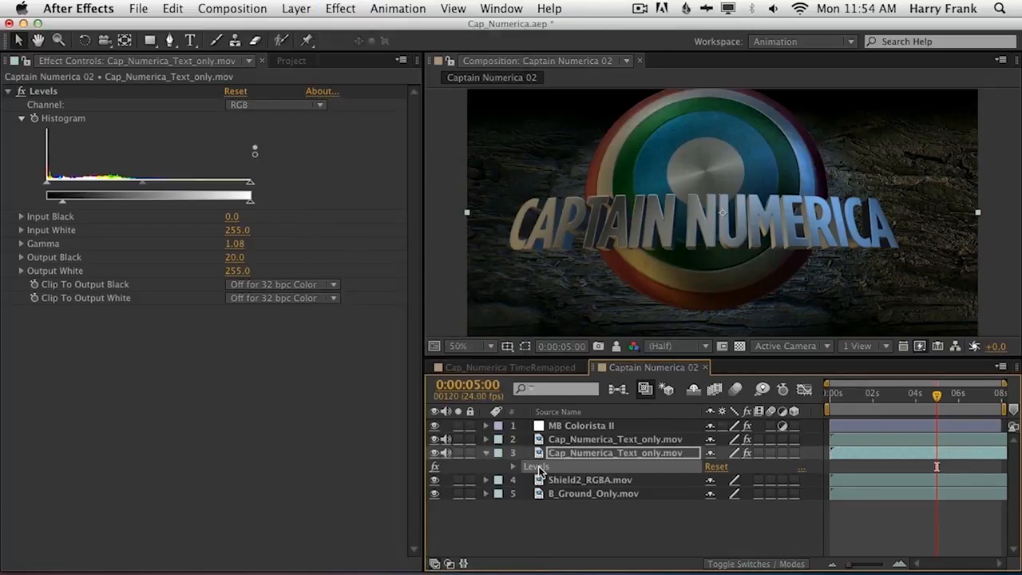
key(Delete)
Step: Apply Radial Shadow to the lower Cap_Numerica_Text_only.mov layer and place its light source in the frame's upper-left corner at 102, 82
click(340, 9)
scroll(394, 227, down, 6)
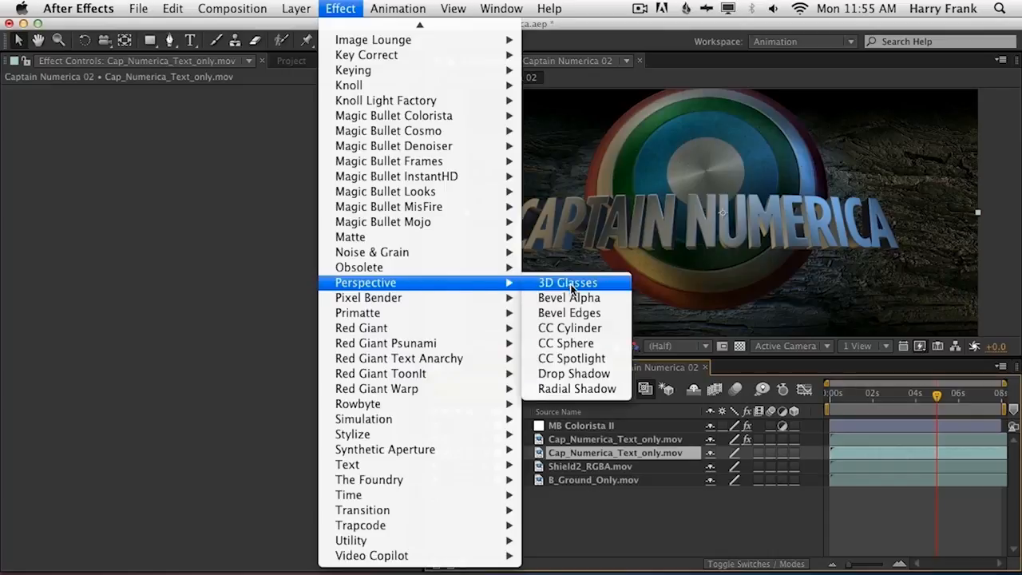
mouse_move(503, 284)
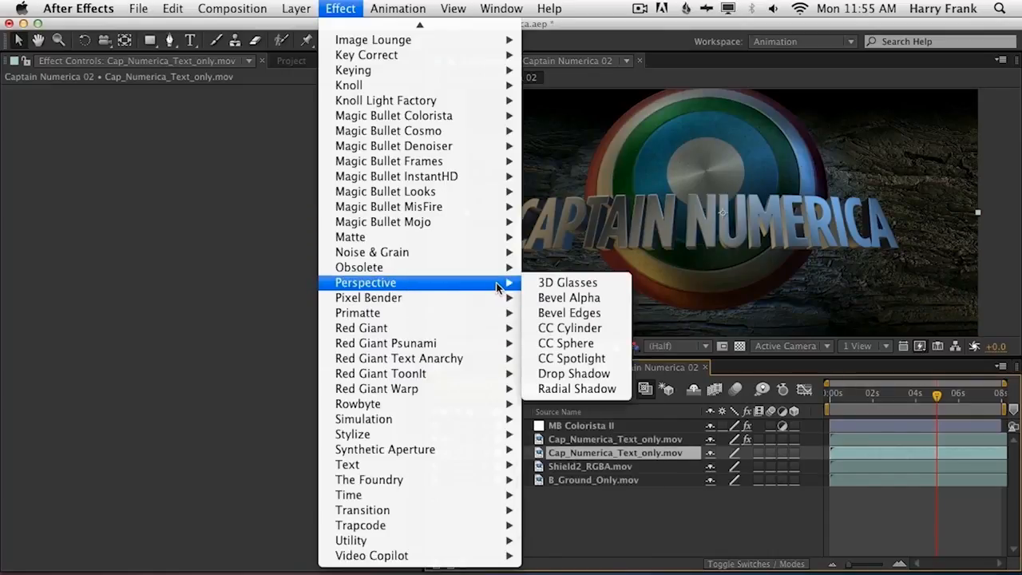
click(609, 388)
drag(581, 141, 498, 104)
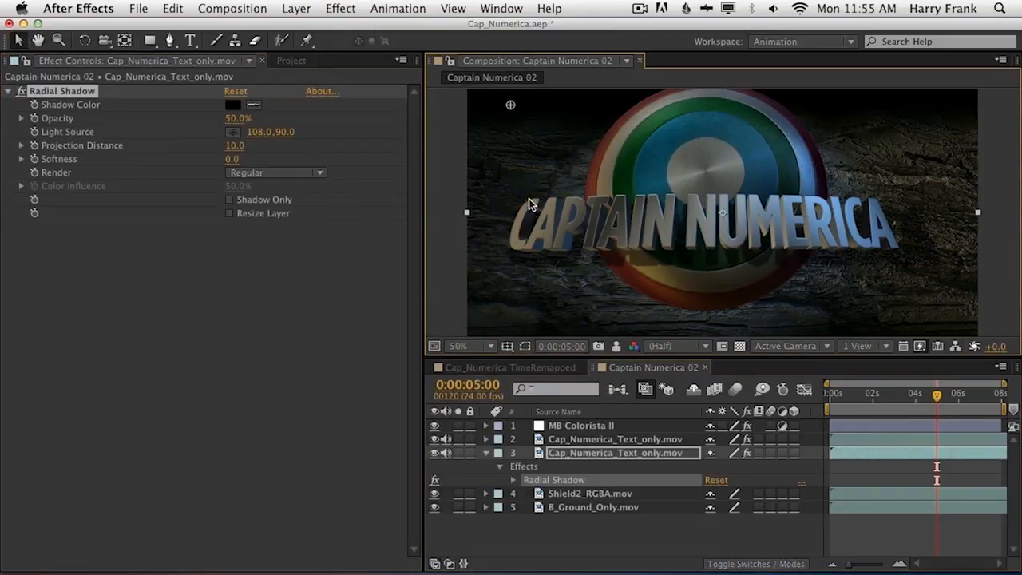
mouse_move(514, 105)
mouse_down()
mouse_move(499, 101)
mouse_move(530, 111)
mouse_move(509, 105)
mouse_up()
Step: Solo the shadowed text layer together with Shield2_RGBA.mov and show them over the transparency grid
click(458, 452)
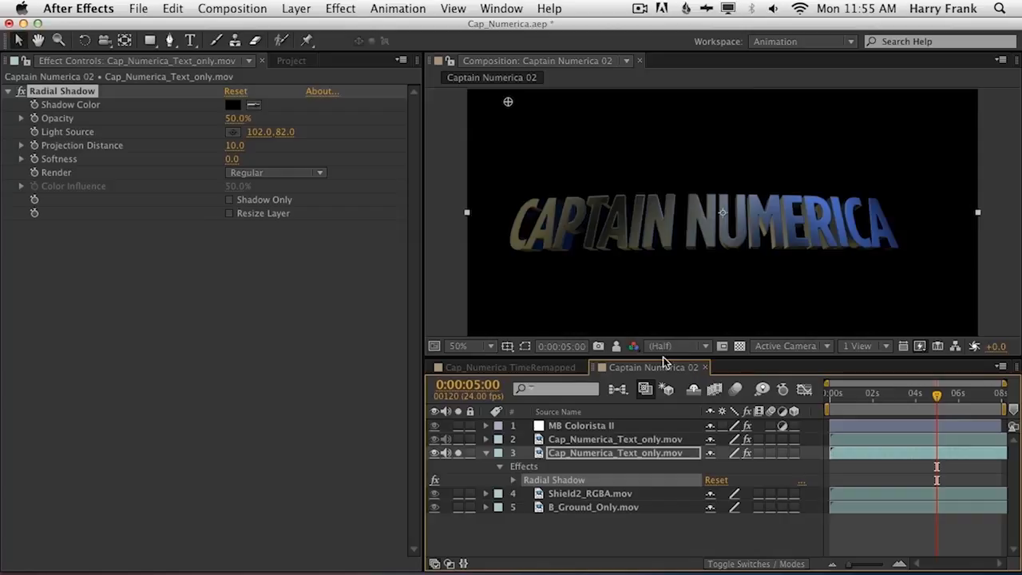
click(739, 345)
click(458, 493)
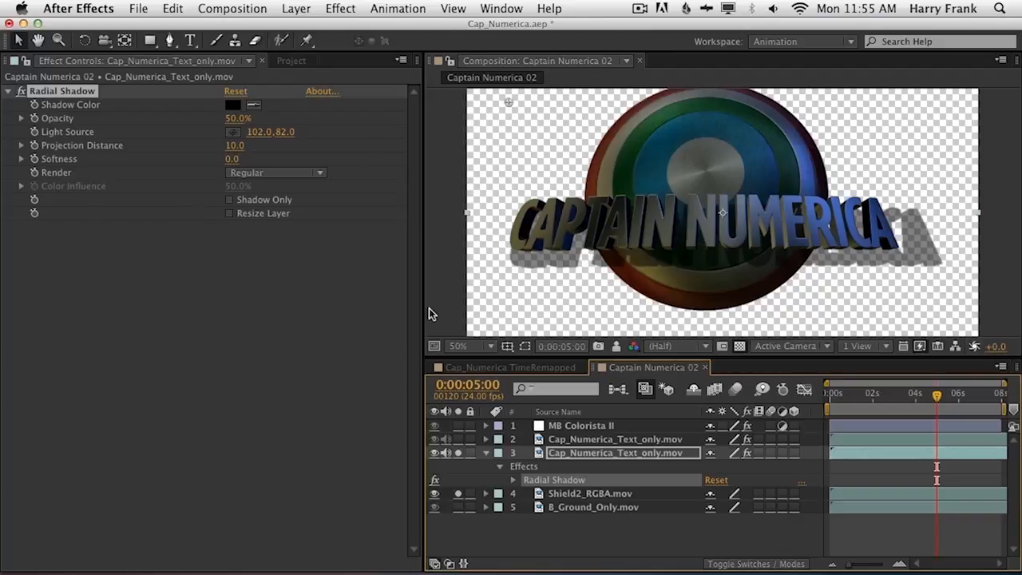
Step: Add Set Matte to the shadowed text layer and take the matte from the Shield2_RGBA.mov layer
click(334, 7)
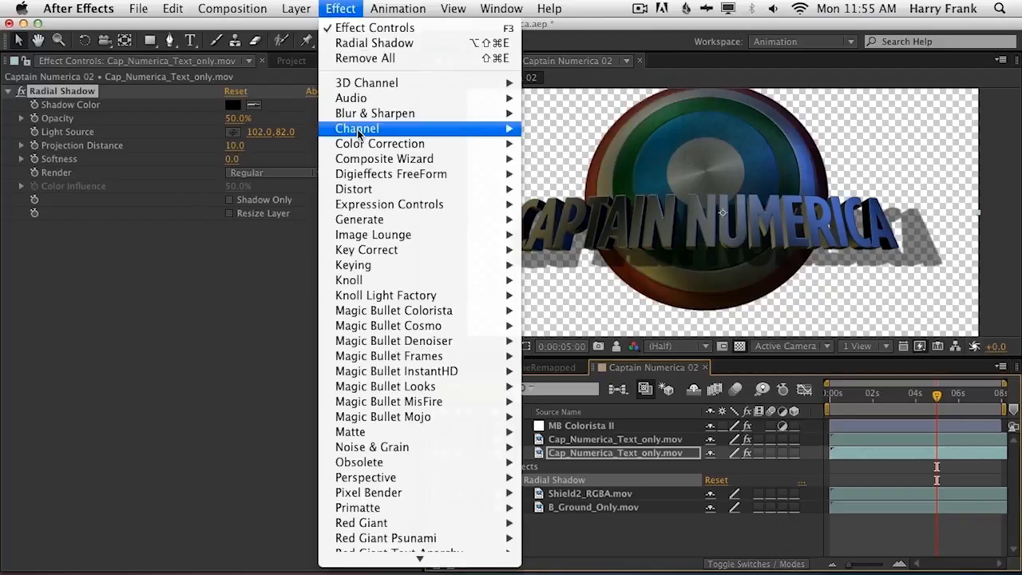
click(176, 250)
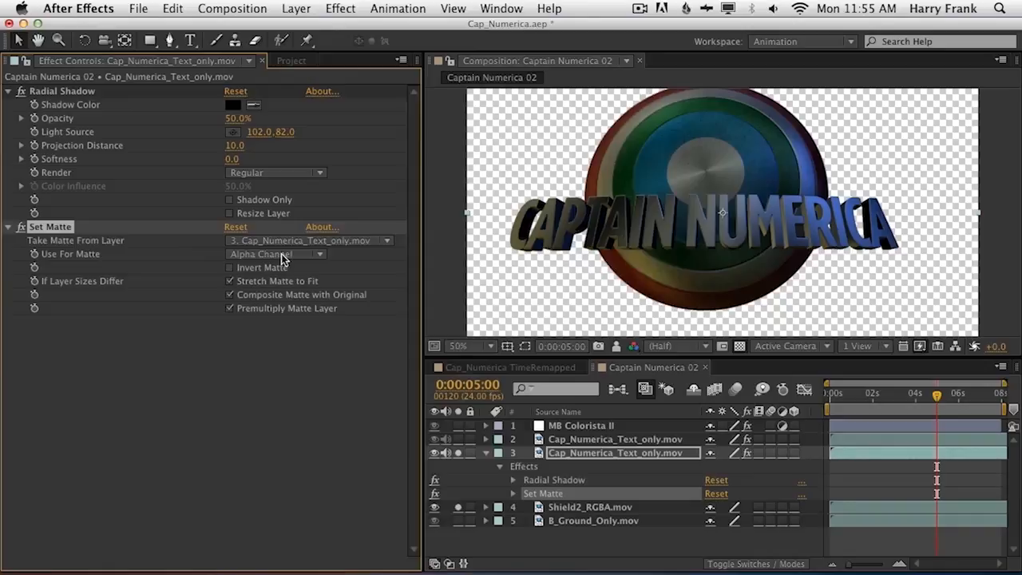
click(277, 241)
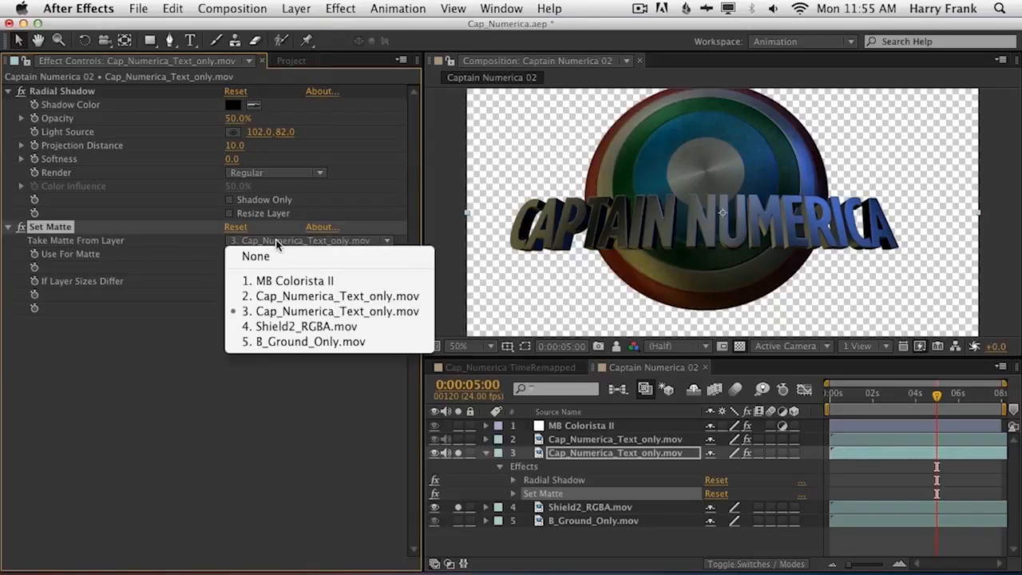
click(323, 327)
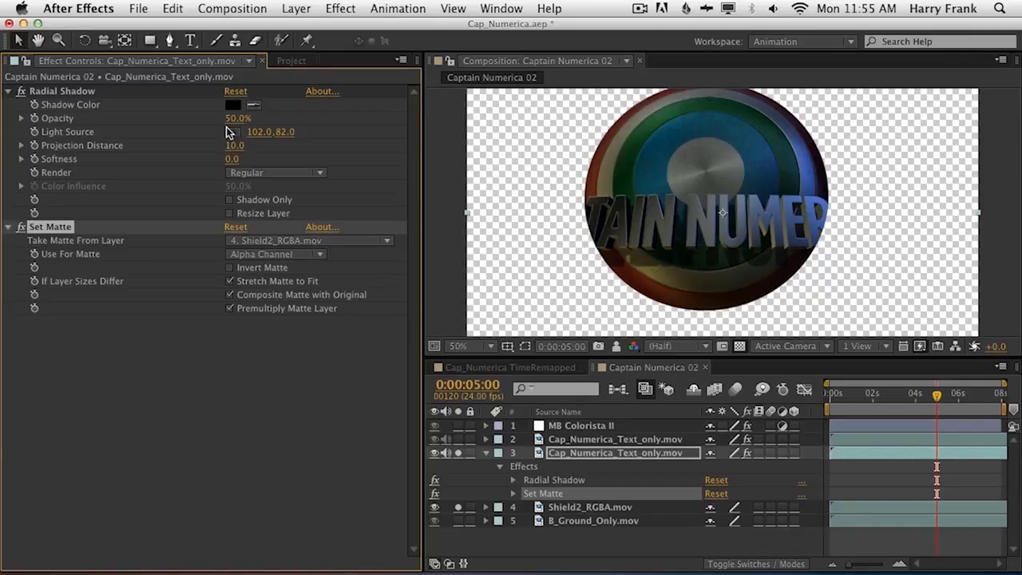
Step: Set Radial Shadow to Shadow Only with softness 14.9, projection distance 11.3 and light source 50, 82, and end the layer soloing
drag(230, 159, 246, 158)
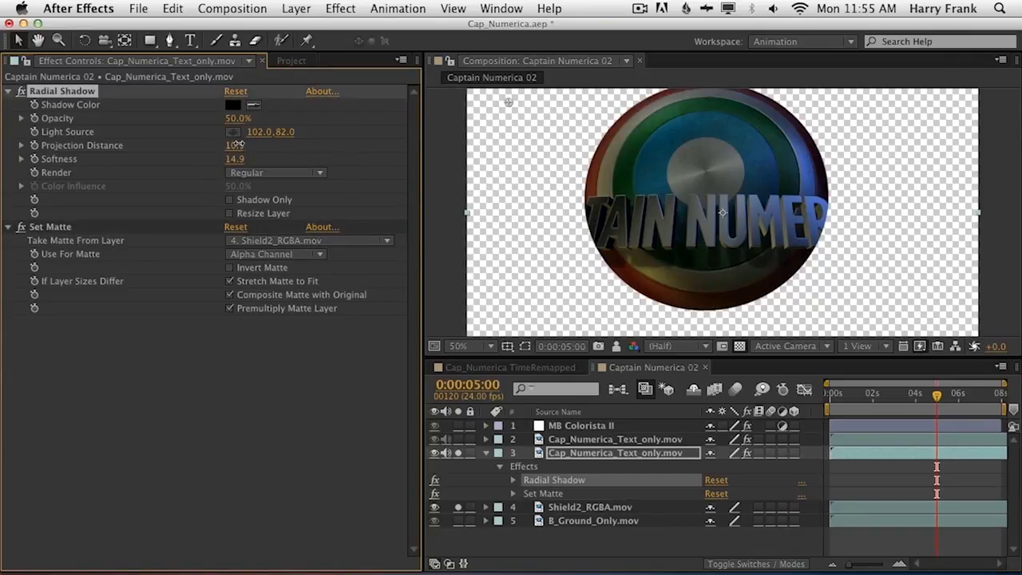
drag(499, 99, 487, 101)
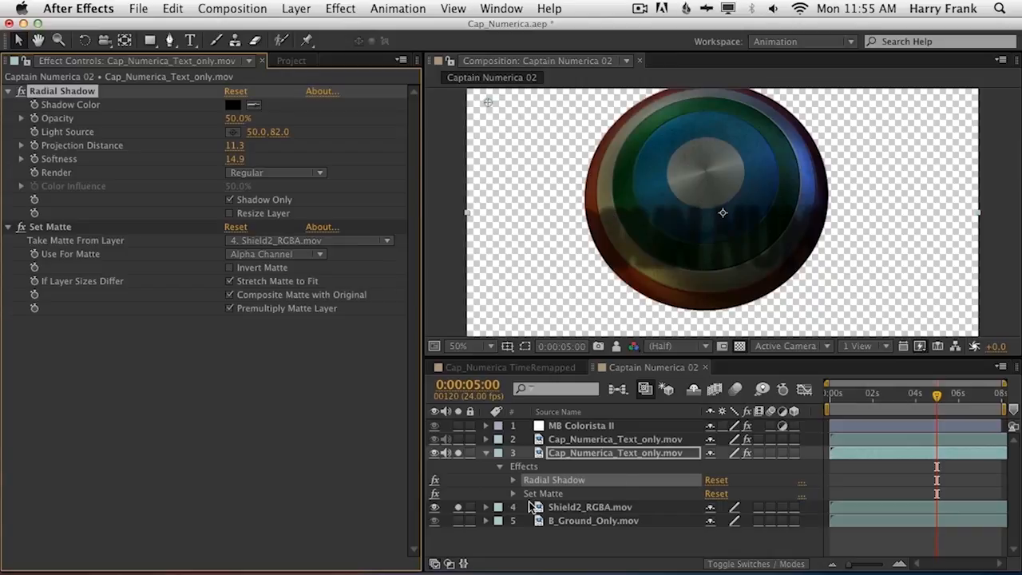
click(457, 439)
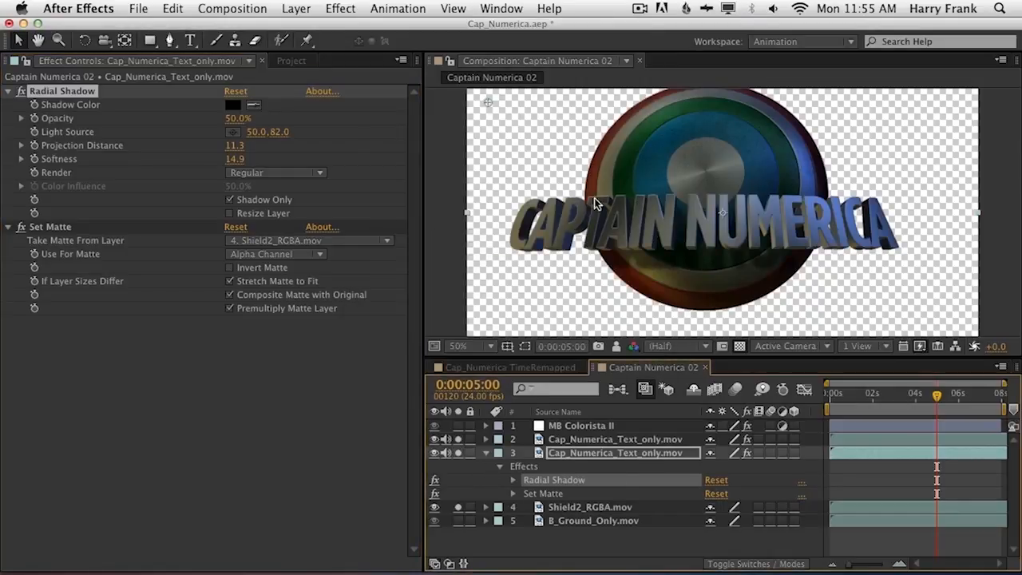
alt+click(458, 452)
Step: Copy the Radial Shadow onto the Shield2_RGBA.mov layer, turn off its Shadow Only option and increase its projection distance
drag(557, 482, 578, 509)
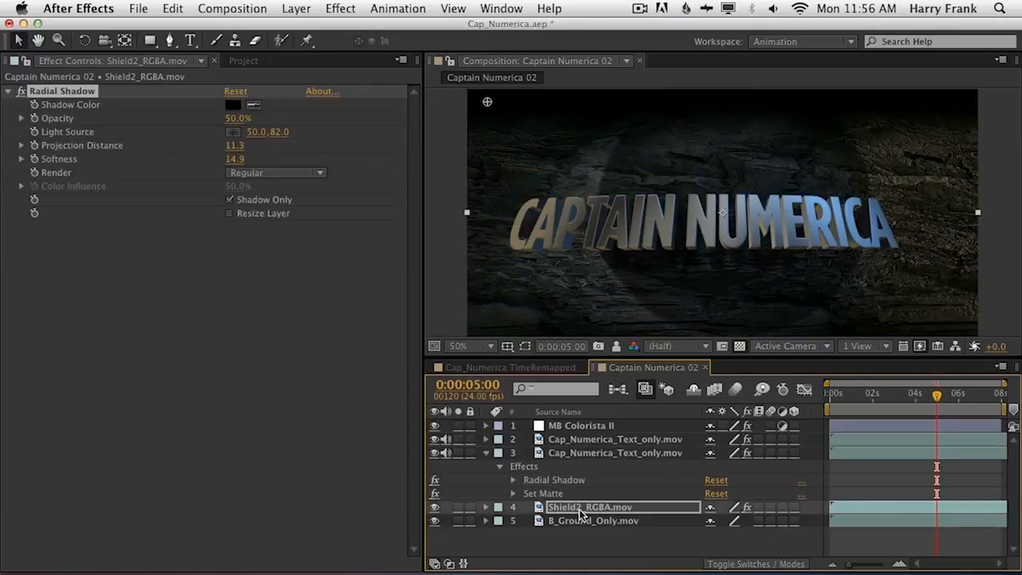
click(230, 200)
drag(233, 146, 304, 153)
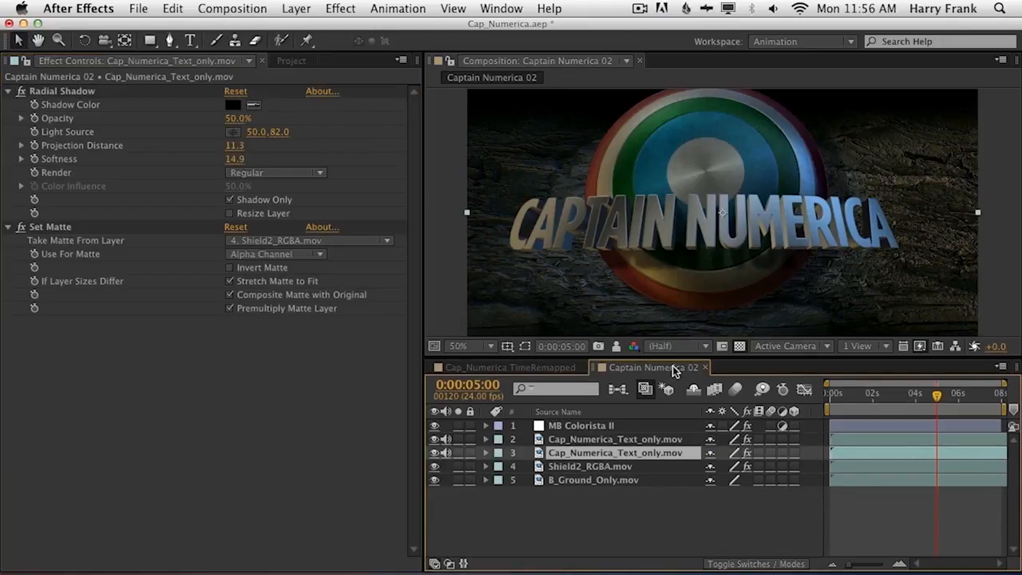
Step: Rename the lower Cap_Numerica_Text_only.mov layer as Shadow to Shield
key(Return)
key(BackSpace)
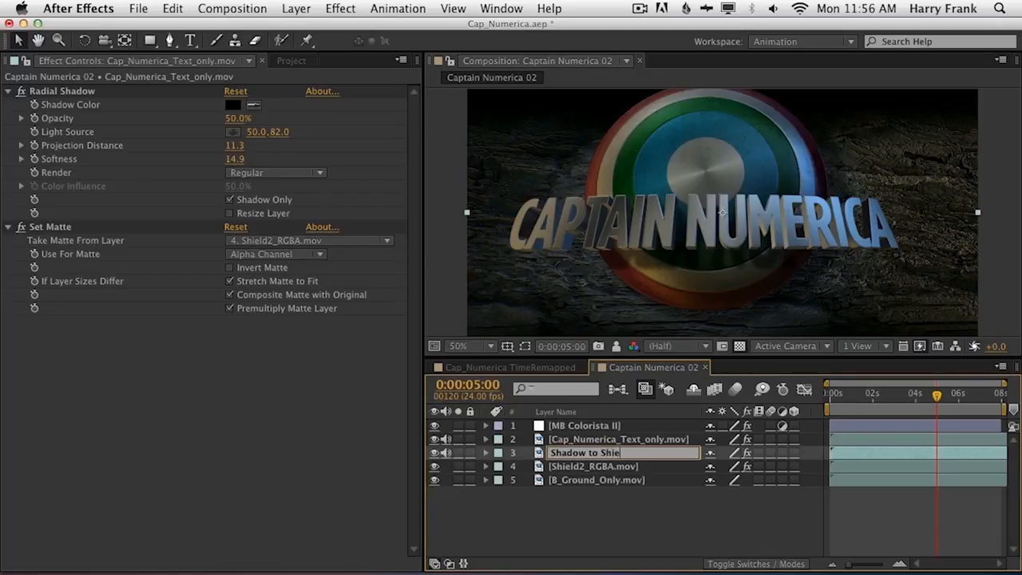
key(Return)
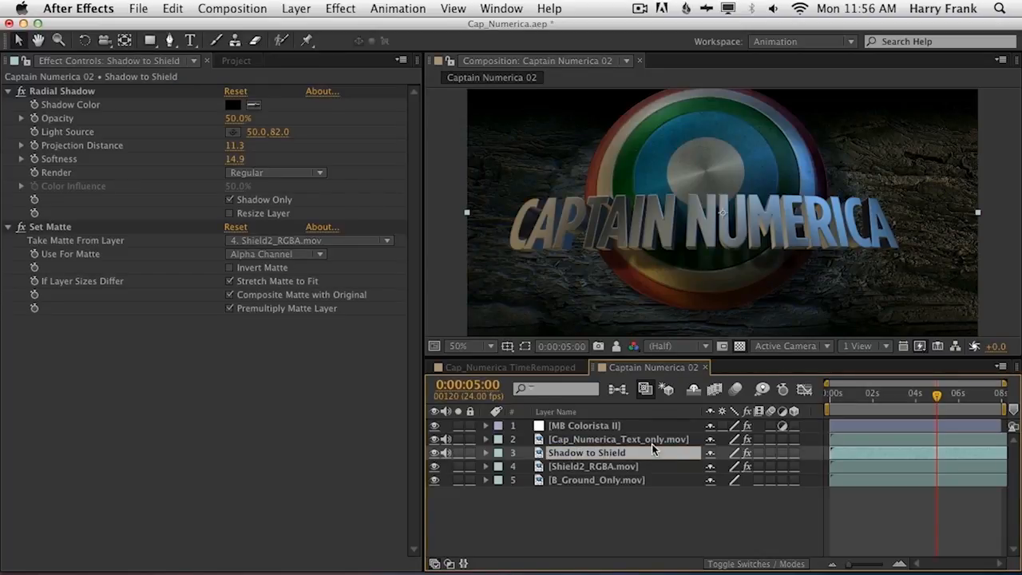
Step: Duplicate the Shadow to Shield layer and rename the copy as Shadow to Wall
key(super+d)
key(Return)
key(BackSpace)
key(BackSpace)
key(BackSpace)
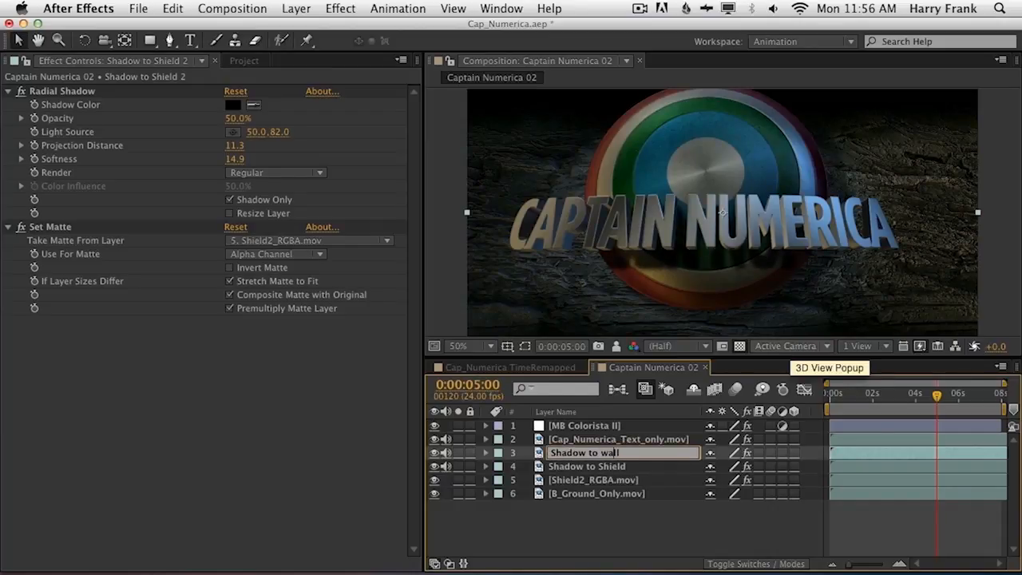
key(Return)
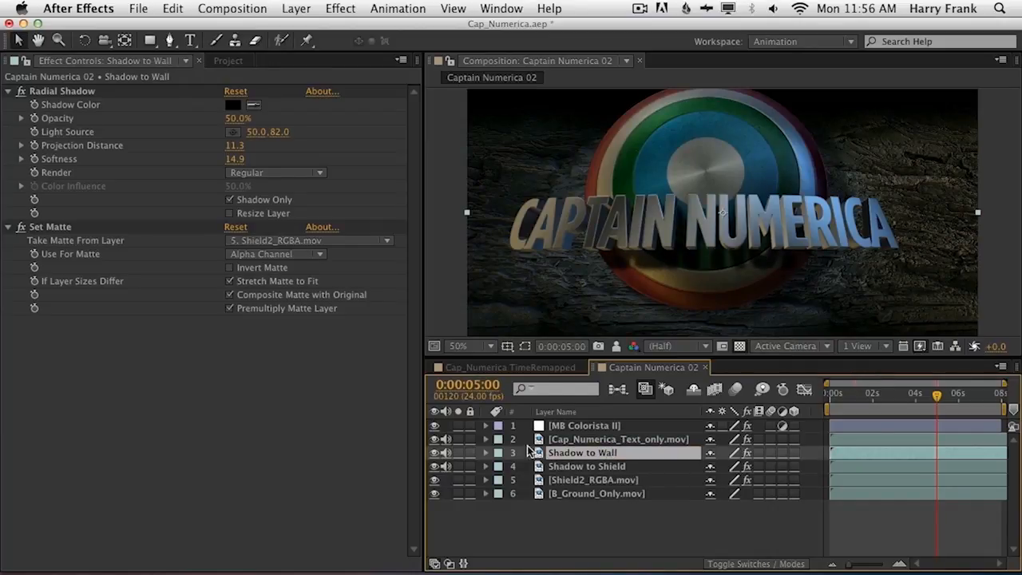
Step: Solo Shadow to Wall, invert its matte, and set its shadow to projection distance 14.8, softness 22.1 and opacity 31%
click(458, 452)
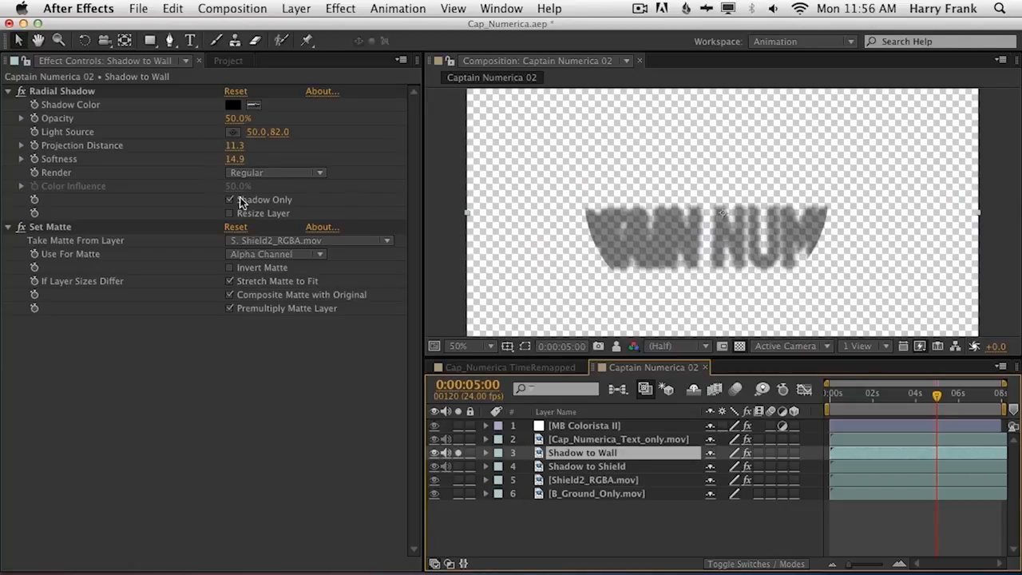
click(230, 268)
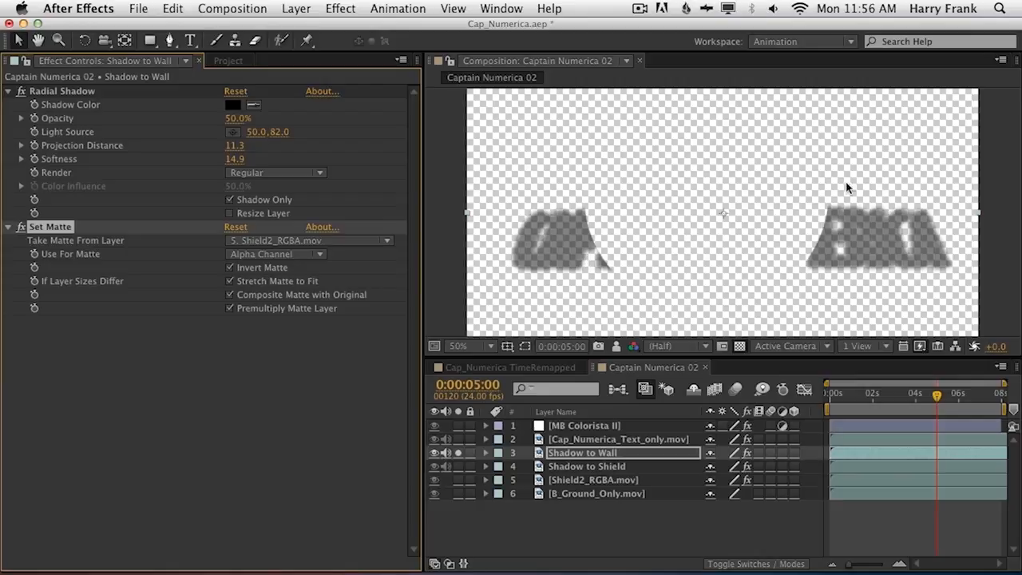
drag(235, 145, 272, 150)
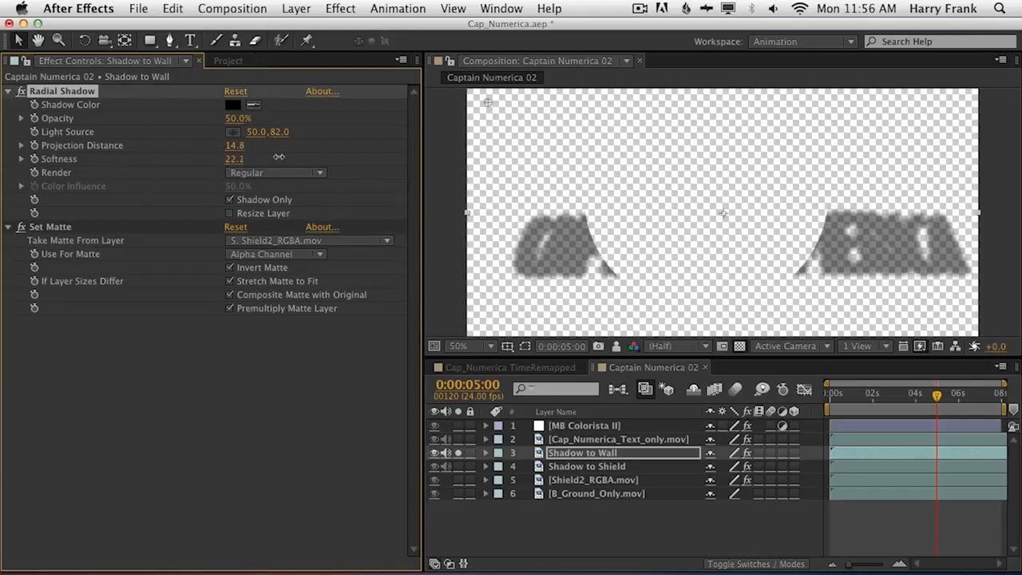
drag(238, 119, 227, 119)
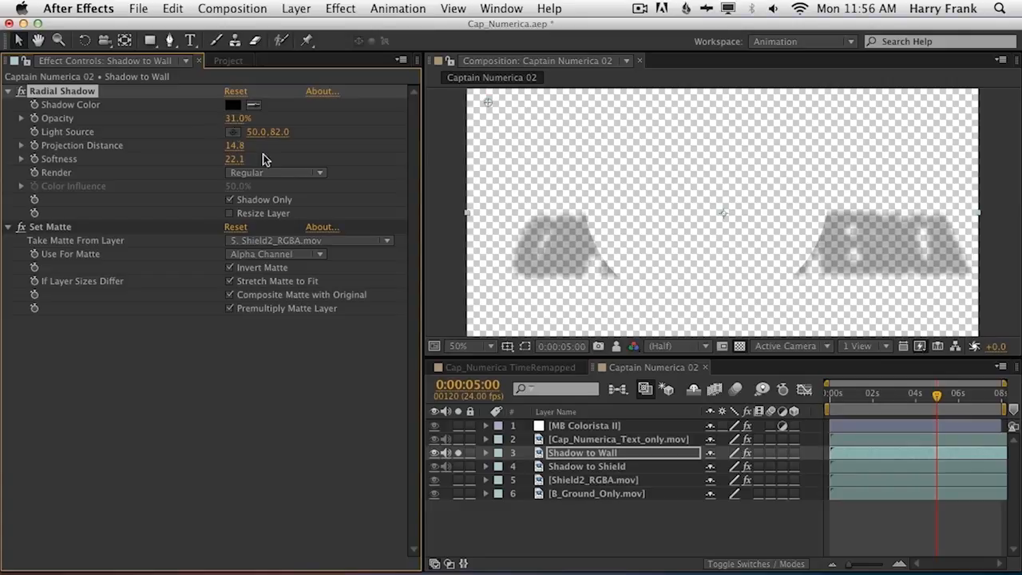
Step: Unsolo the Shadow to Wall layer and move it directly below Shadow to Shield
click(459, 452)
drag(589, 452, 594, 479)
click(591, 527)
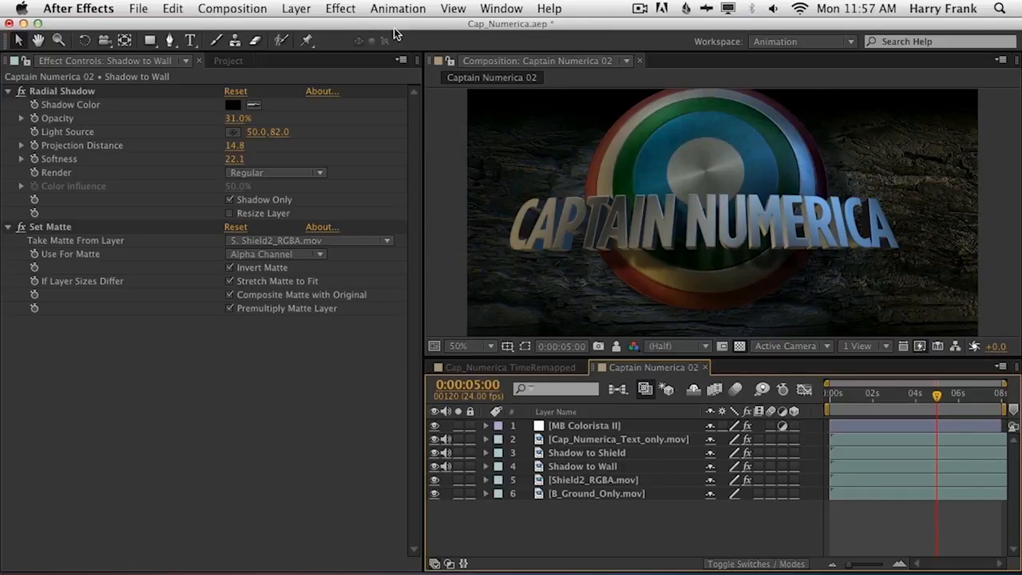
Step: Create a new adjustment layer above all others and name it MB Looks
click(296, 8)
mouse_move(302, 31)
click(582, 125)
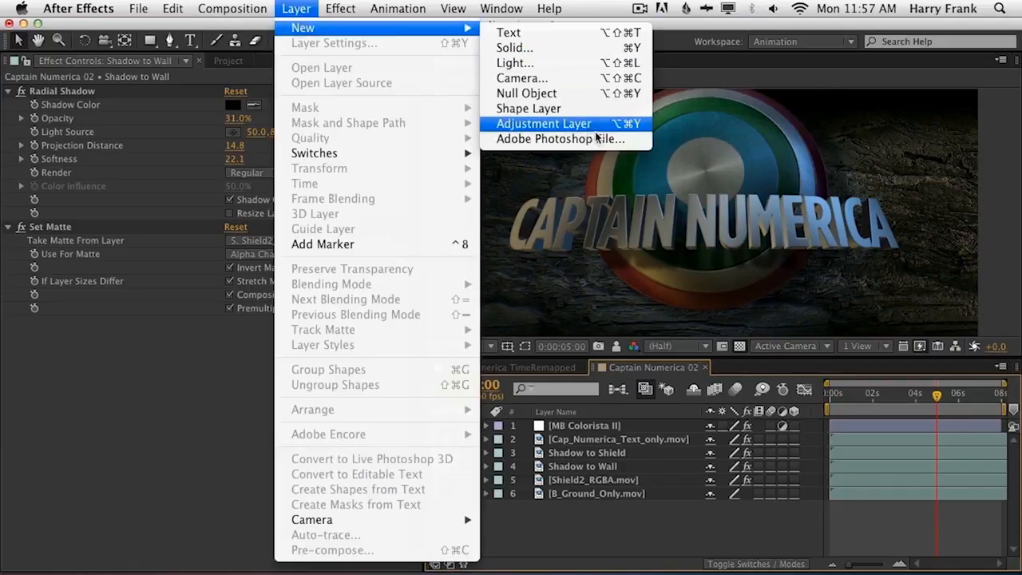
key(super+shift+y)
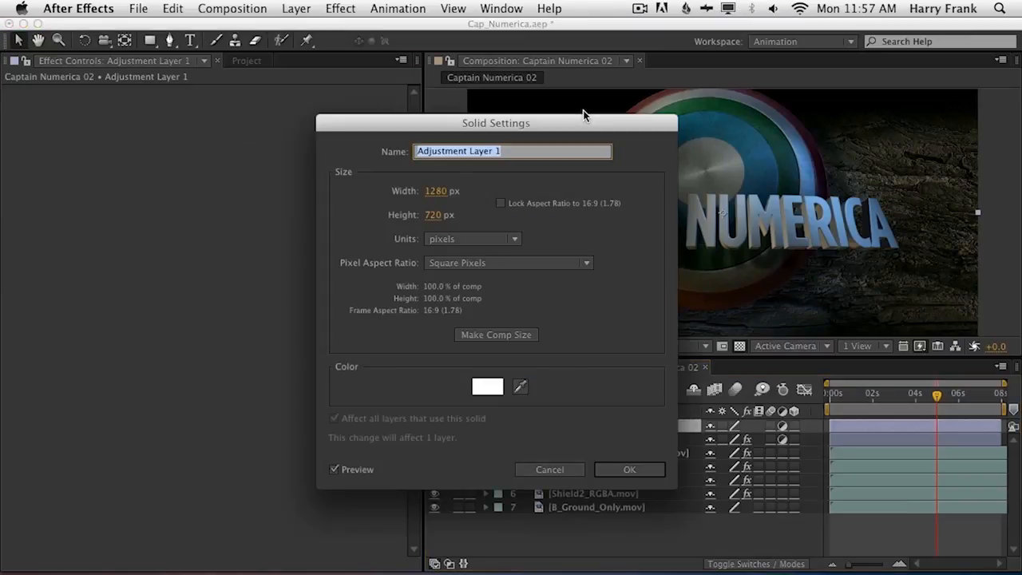
text(MB Looks)
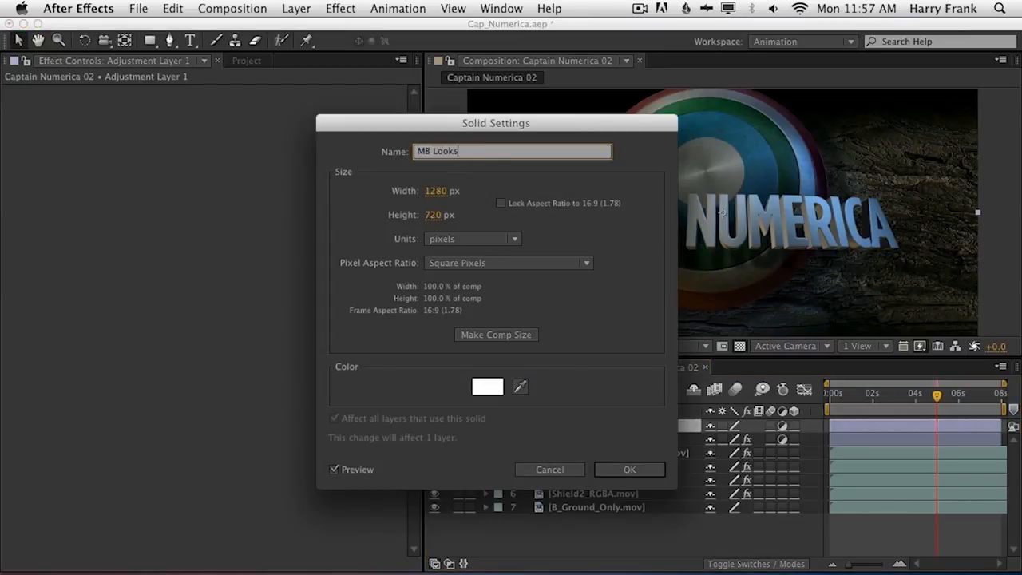
key(Return)
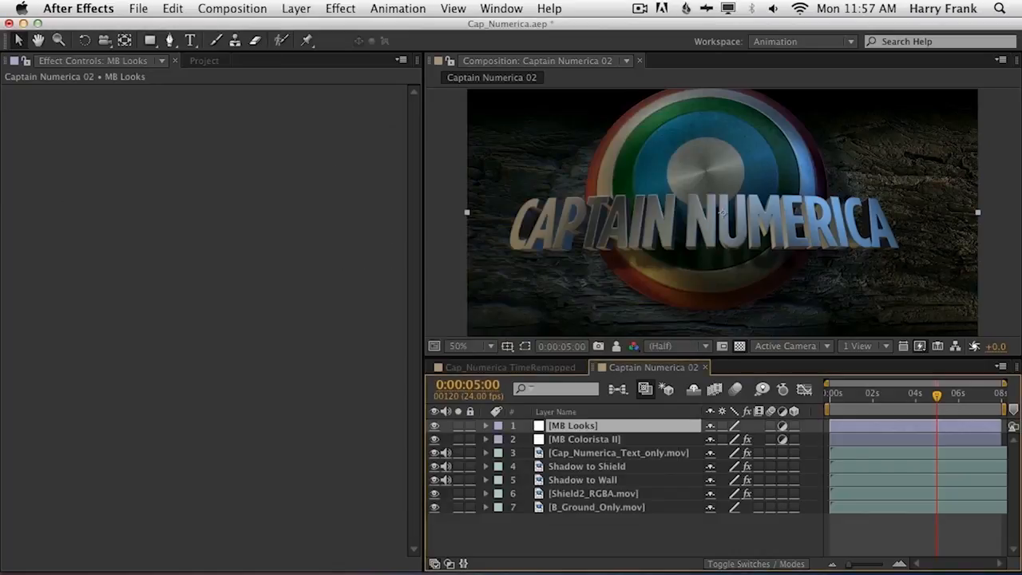
Step: Apply the Magic Bullet Looks effect to the MB Looks layer and open its look editor
click(340, 8)
mouse_move(447, 385)
click(554, 386)
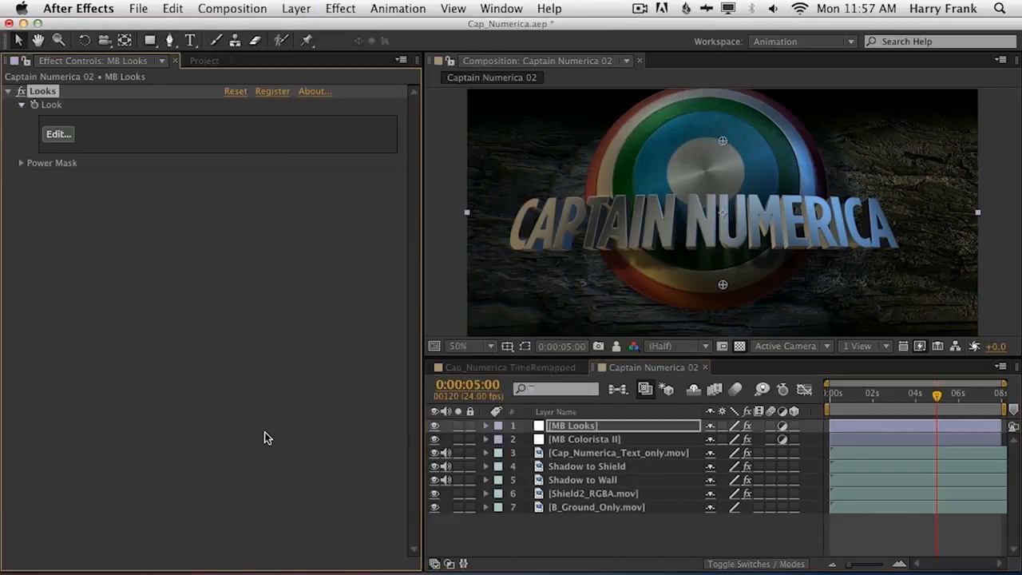
click(58, 135)
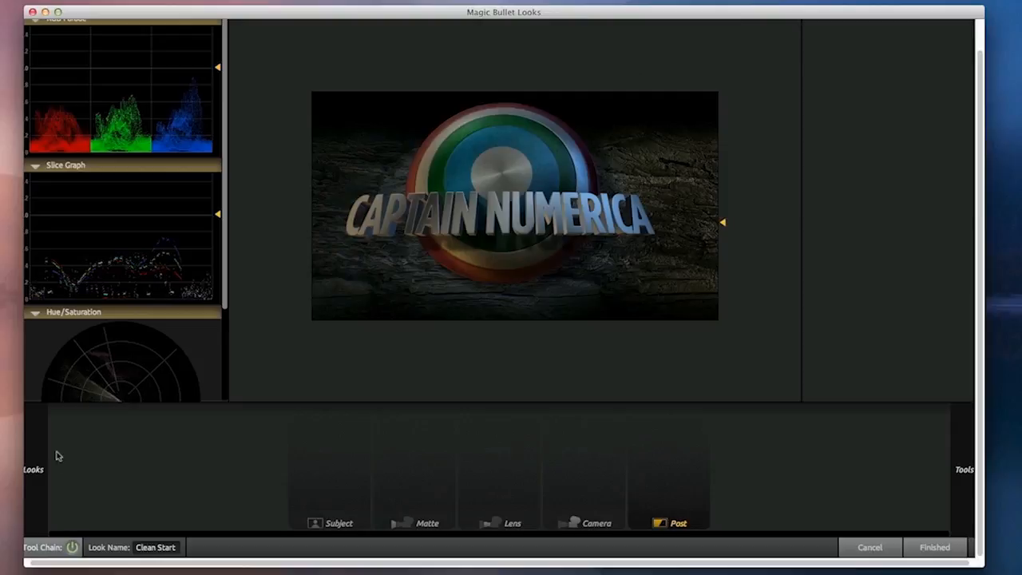
Step: Browse the Basic look presets and the tools available for the stages of the tool chain
mouse_move(36, 469)
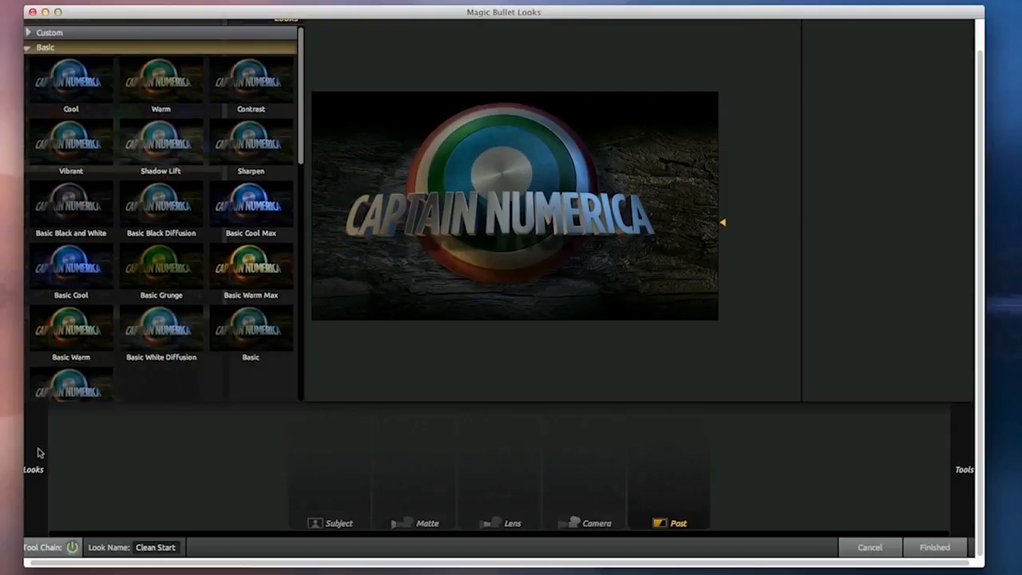
scroll(300, 165, down, 1)
scroll(300, 165, down, 2)
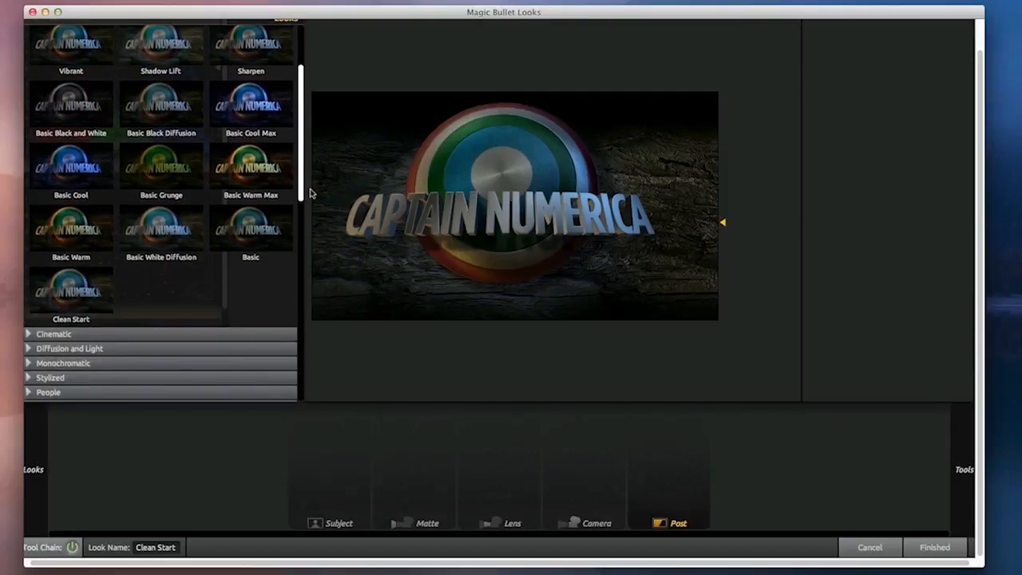
mouse_move(958, 462)
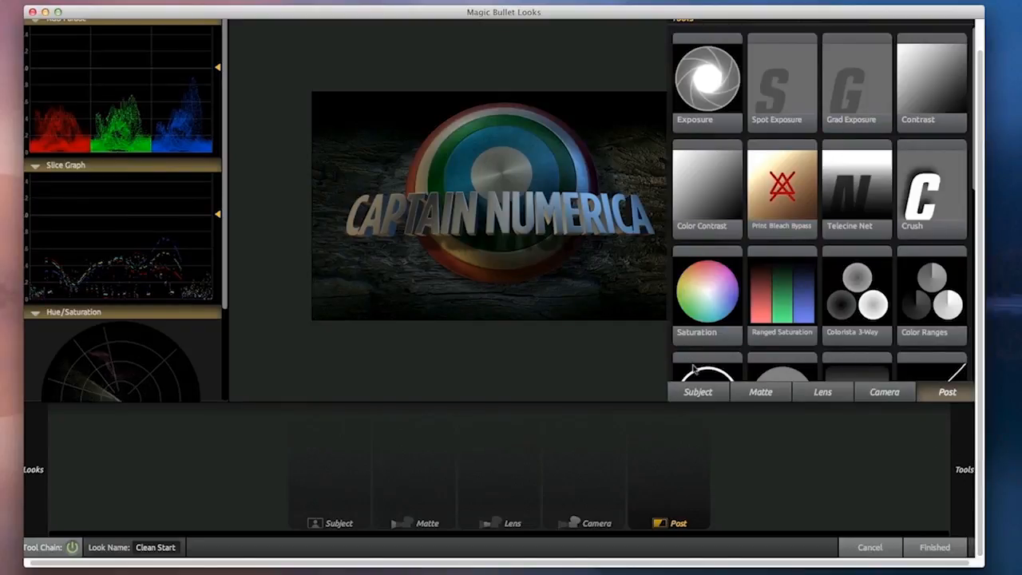
mouse_move(707, 112)
mouse_down()
mouse_move(695, 84)
mouse_move(338, 175)
mouse_move(290, 209)
mouse_move(577, 215)
mouse_move(576, 226)
mouse_move(598, 207)
mouse_move(656, 297)
mouse_move(667, 483)
mouse_up()
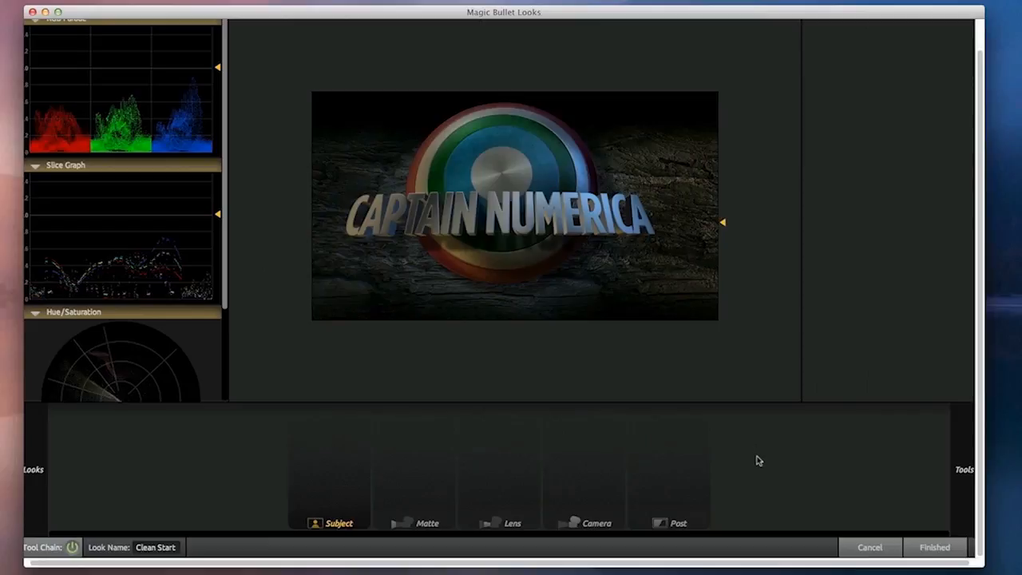
Step: Apply the Blockbuster look preset to the frame
mouse_move(41, 455)
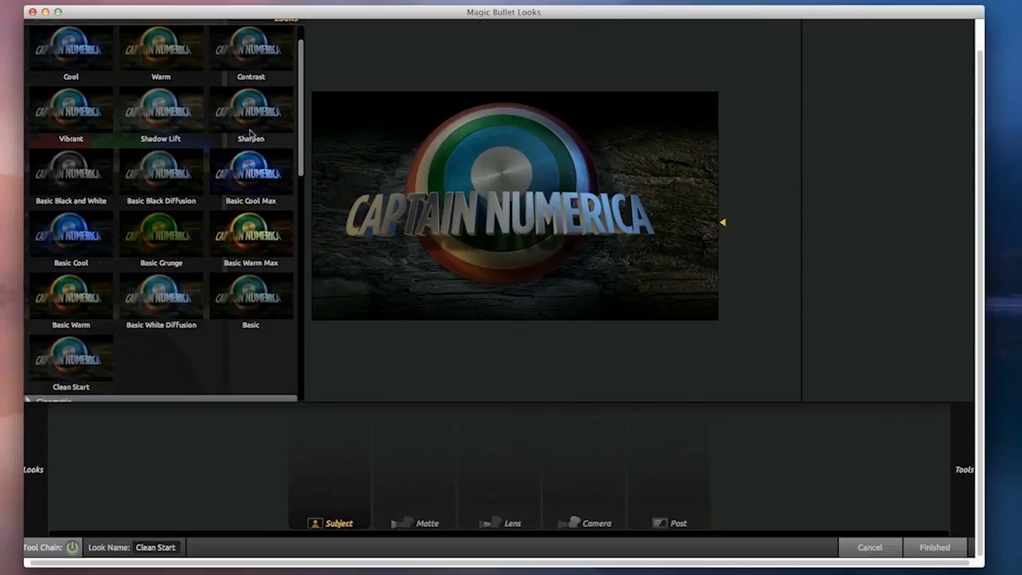
drag(300, 138, 241, 336)
click(266, 165)
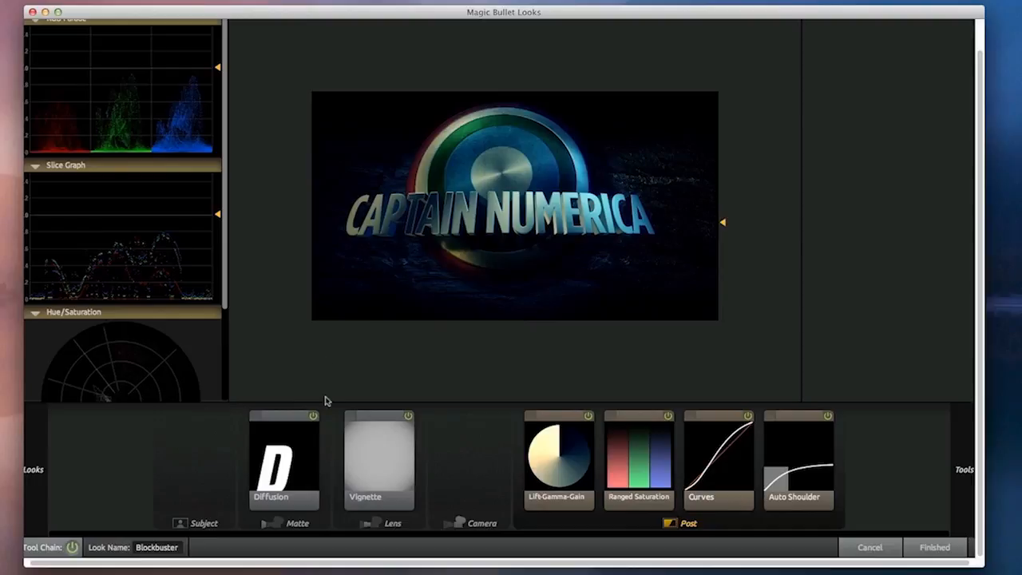
Step: Toggle the Diffusion, Vignette and Lift-Gamma-Gain tools to check how each one contributes to the Blockbuster look
click(316, 420)
click(409, 417)
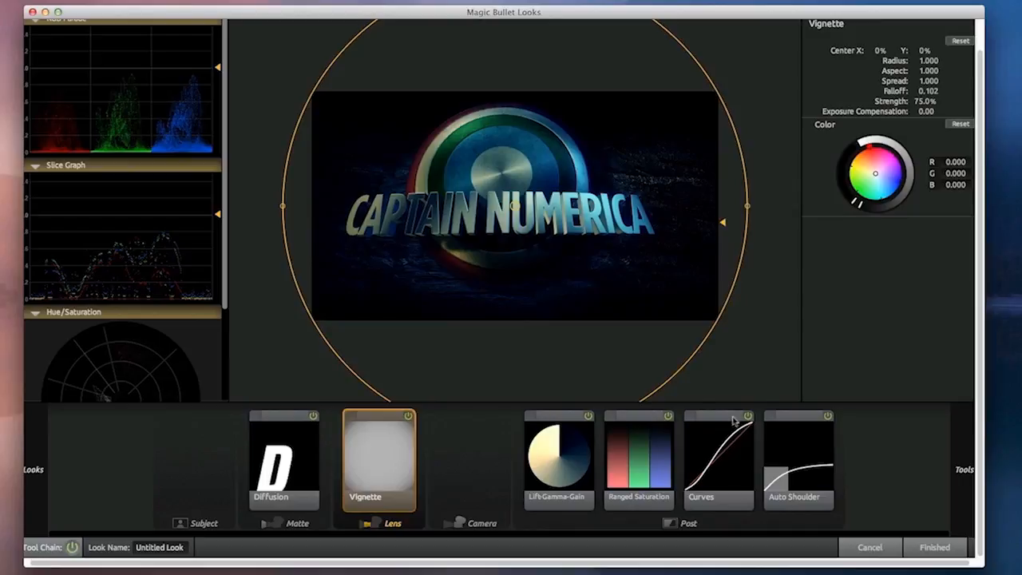
click(589, 419)
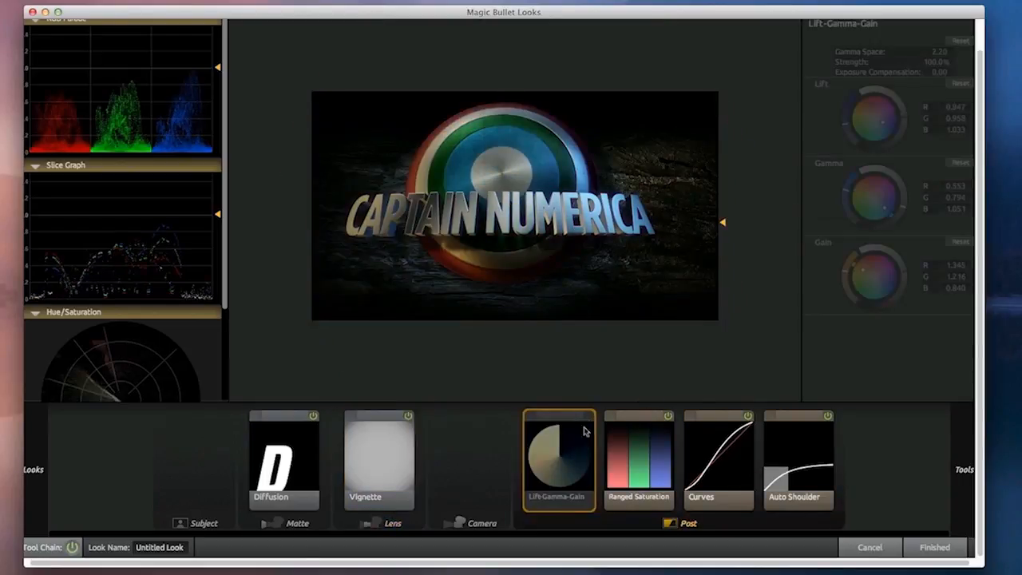
click(588, 416)
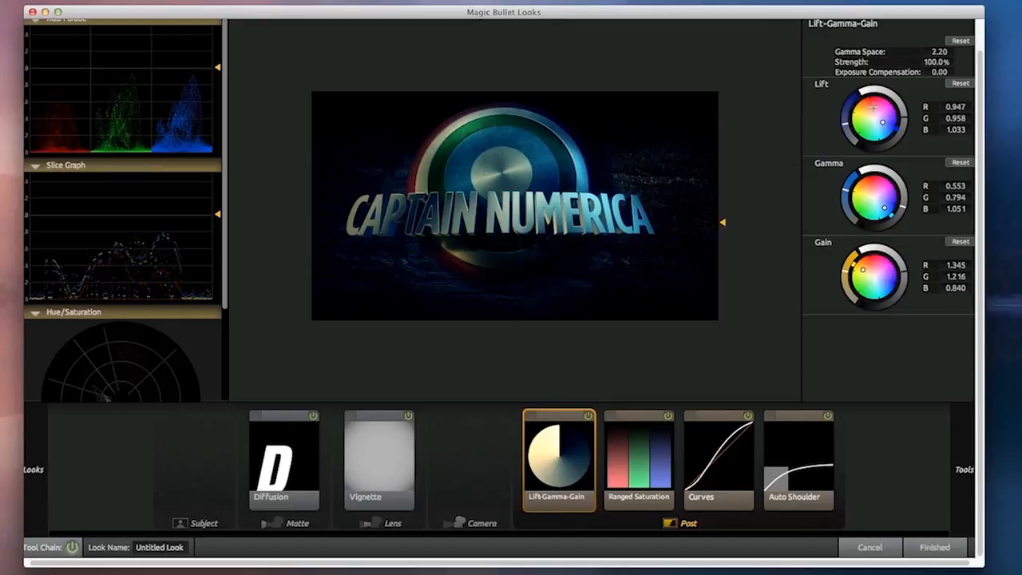
Step: Raise Lift to 1.054, 1.066, 1.150 and Gain to 1.368, 1.236, 0.854, and name the look CN_01
drag(904, 119, 903, 114)
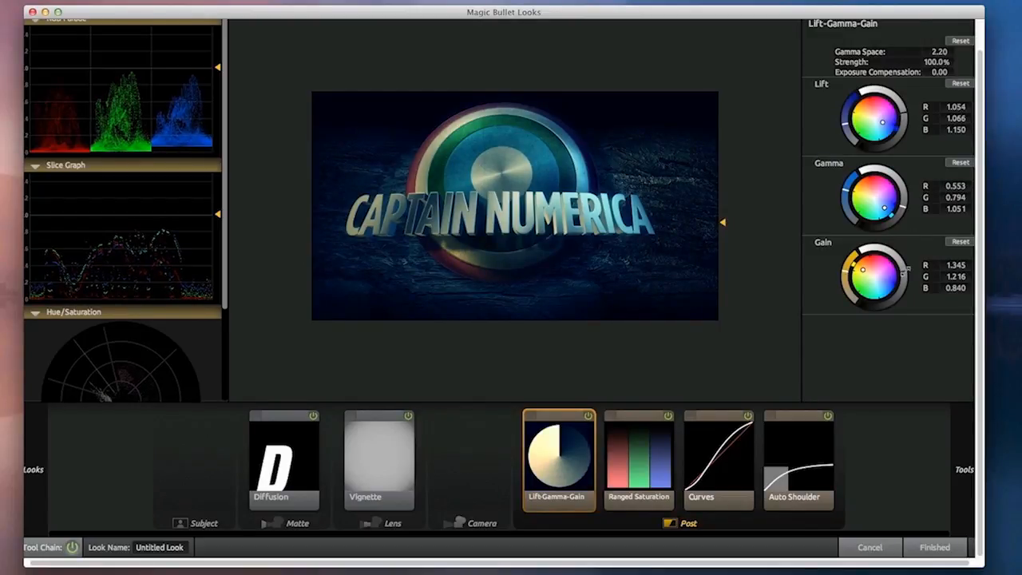
drag(903, 272, 904, 271)
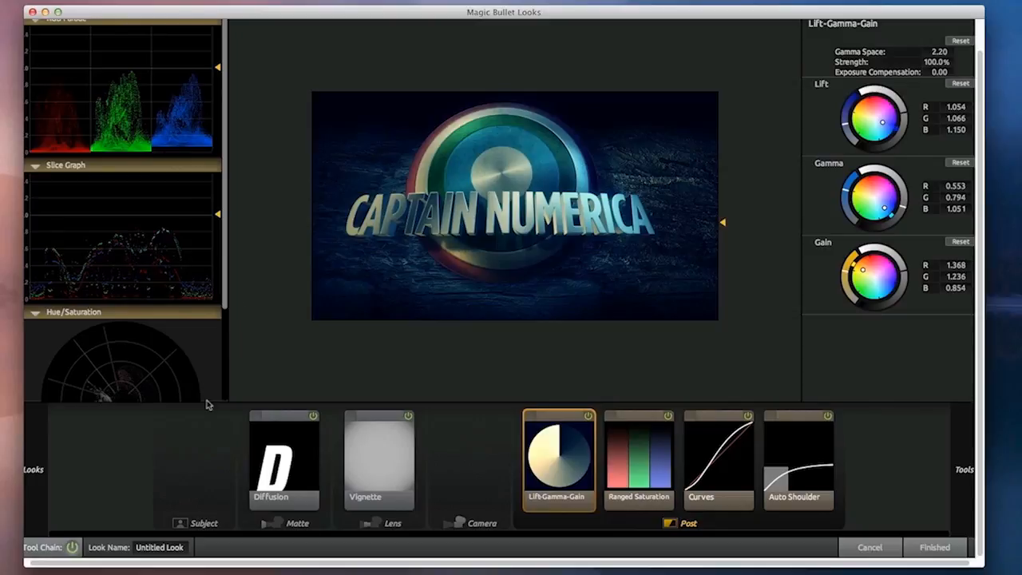
click(164, 548)
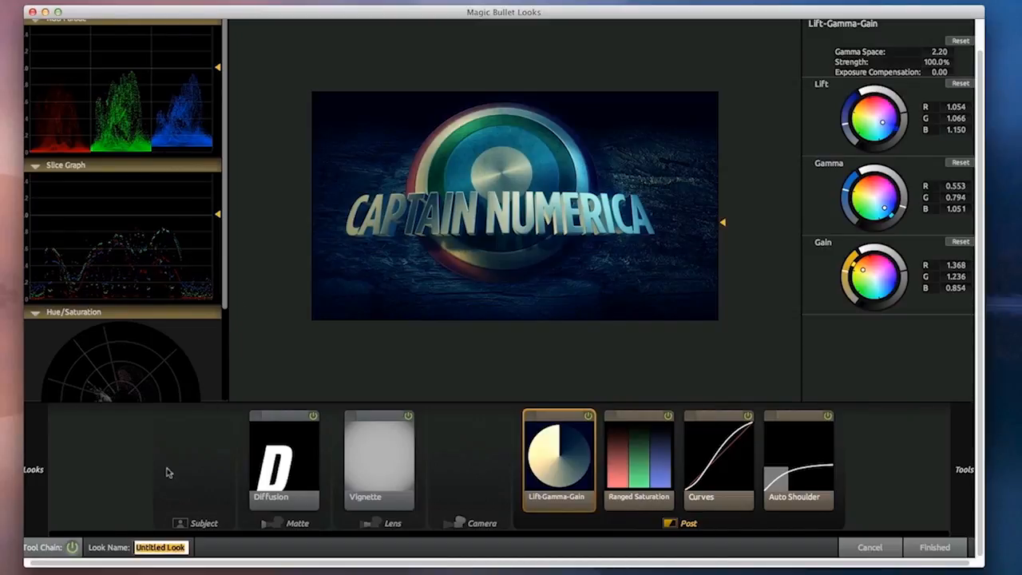
text(CN_01)
Step: Browse the Stock Emulation presets, try Bleach Bypass, and apply the Bleach Bypass Light look
click(27, 470)
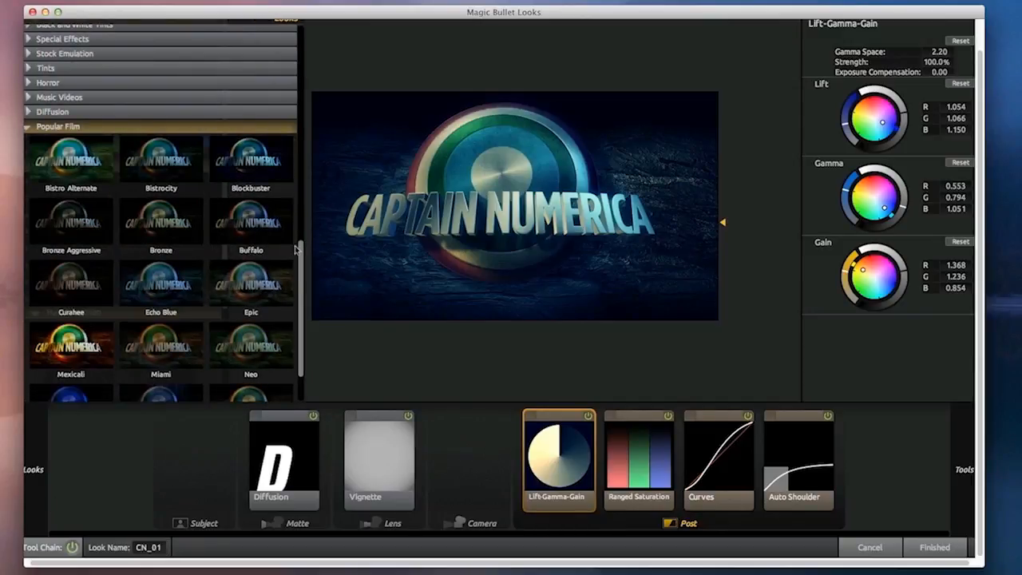
mouse_move(302, 297)
mouse_down()
mouse_move(302, 325)
mouse_move(302, 278)
mouse_up()
click(28, 193)
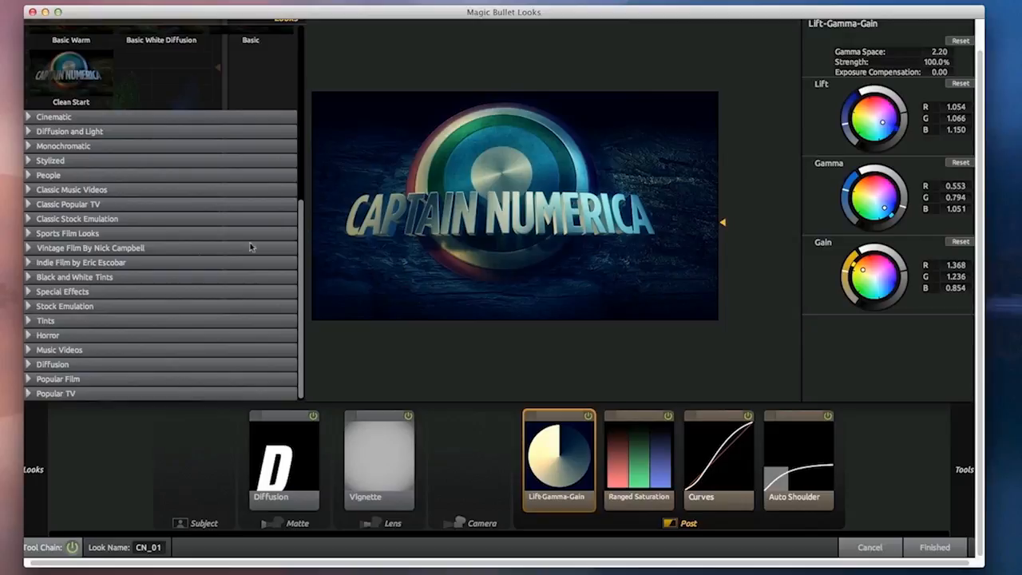
click(29, 307)
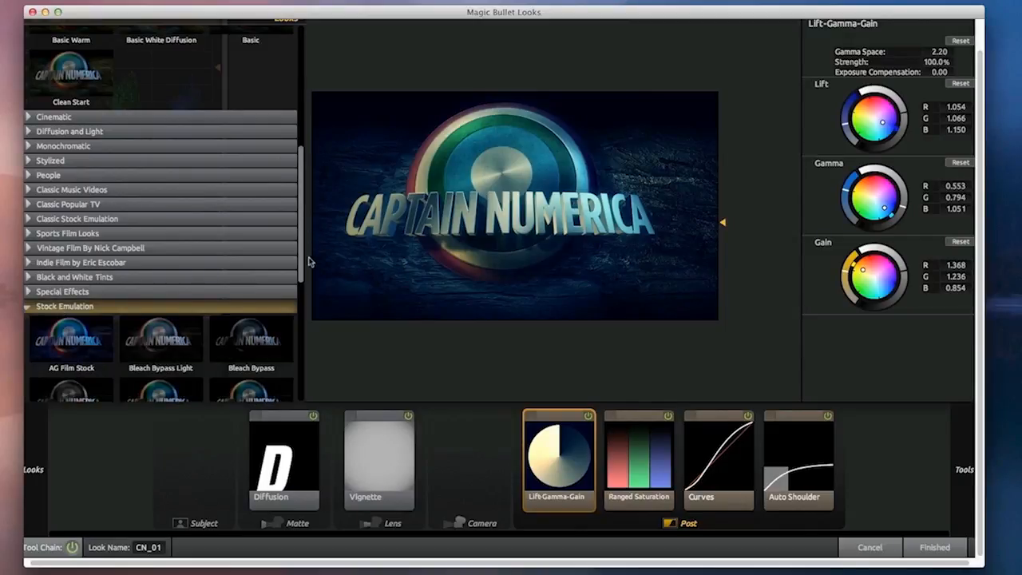
scroll(157, 191, down, 5)
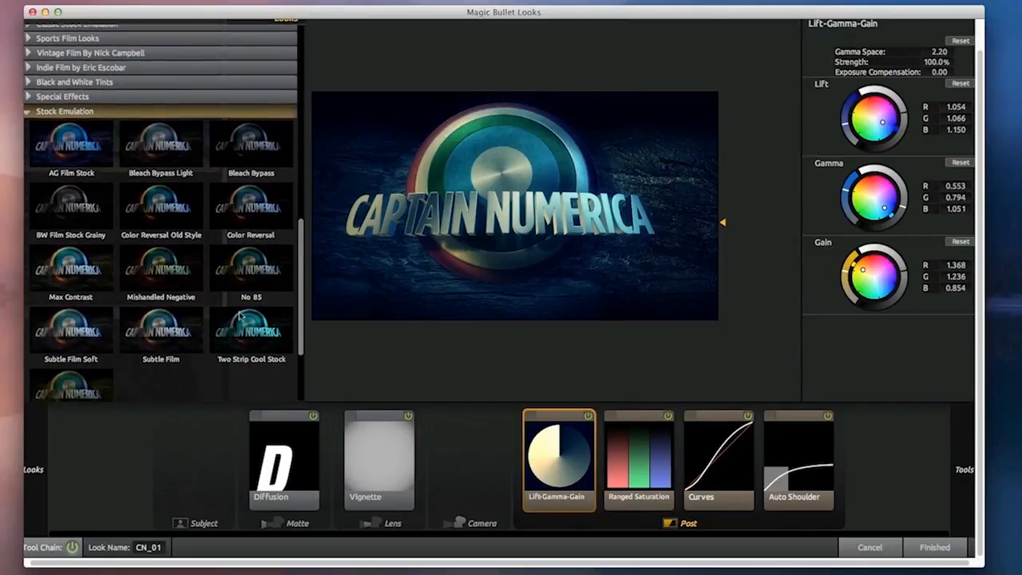
click(159, 147)
click(249, 151)
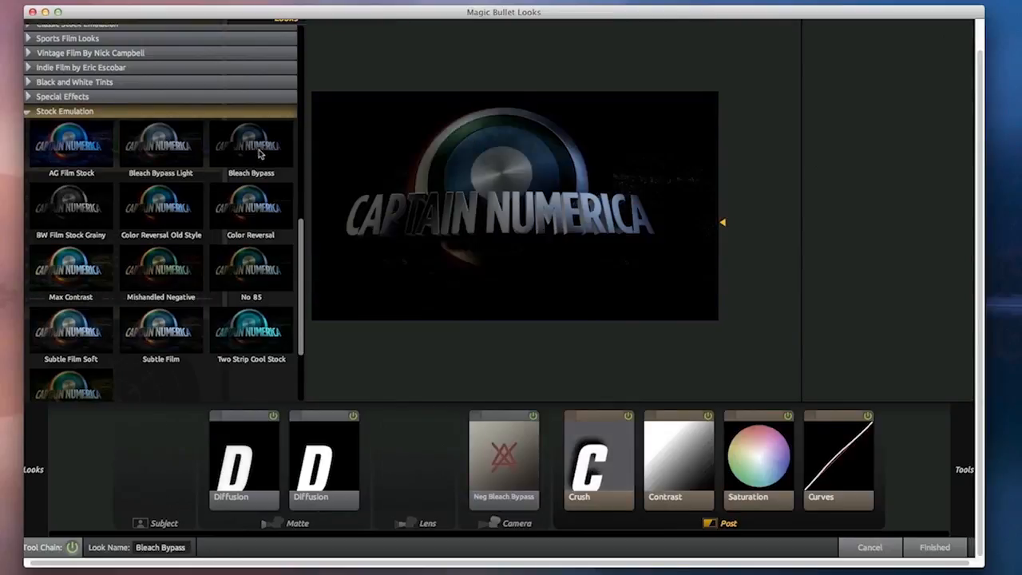
click(163, 139)
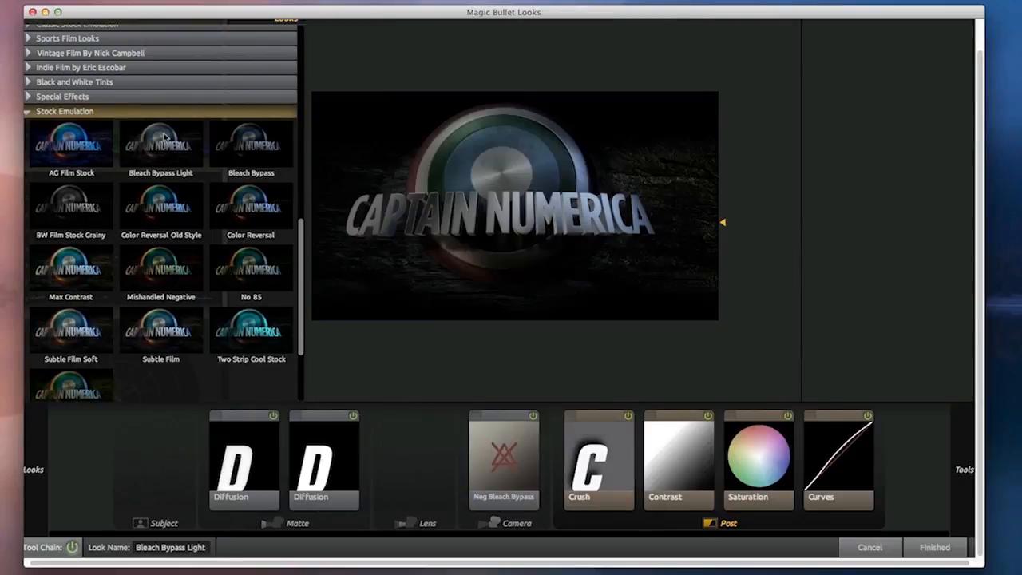
Step: Set the exposure compensation of the Neg Bleach Bypass tool to -0.60
click(506, 458)
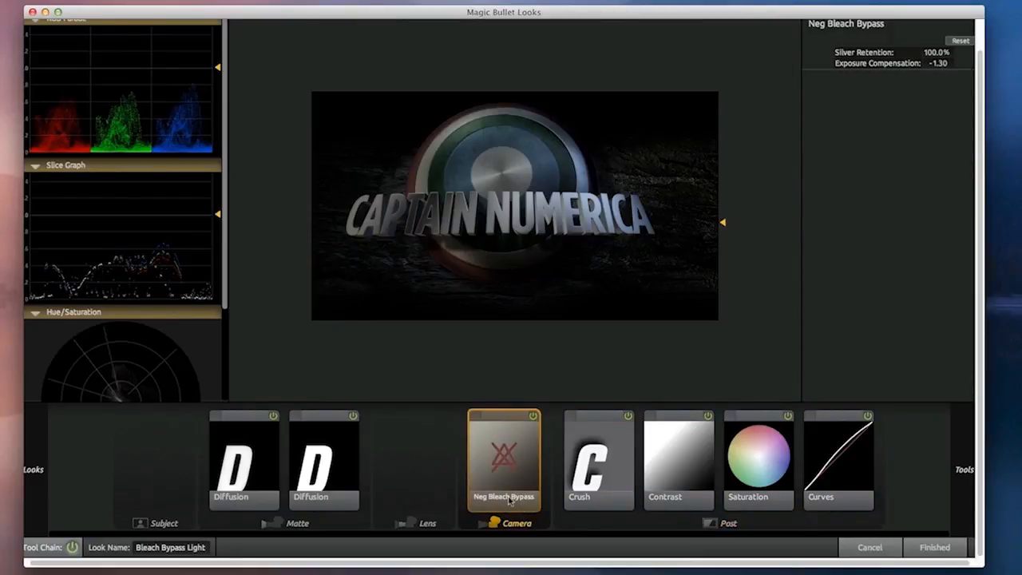
mouse_move(936, 54)
mouse_down()
mouse_move(903, 54)
mouse_move(958, 63)
mouse_move(947, 63)
mouse_up()
key(super+z)
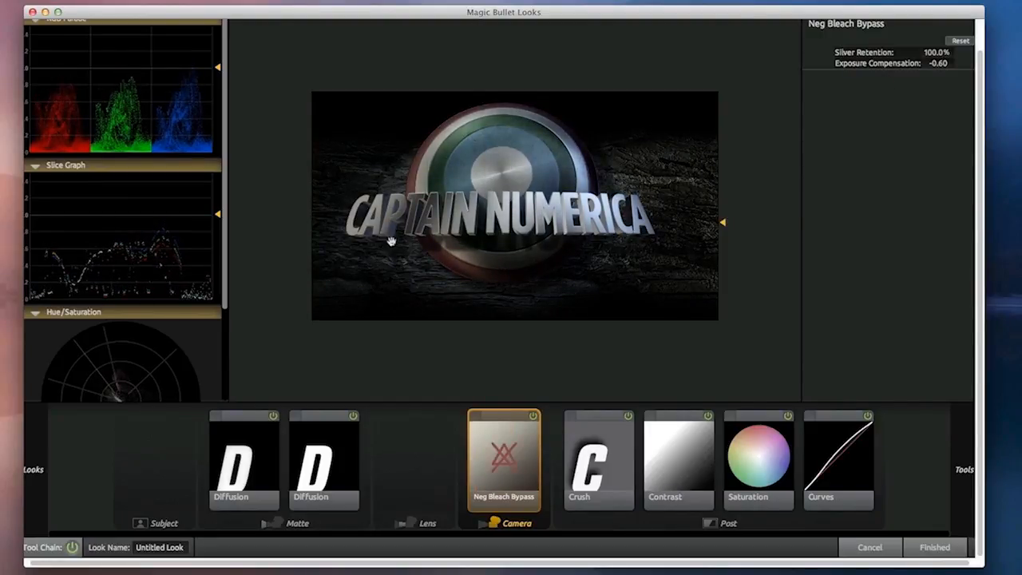
Step: Set the blue channel's contrast in the Curves tool to -0.860 and name the look CN_02
click(749, 460)
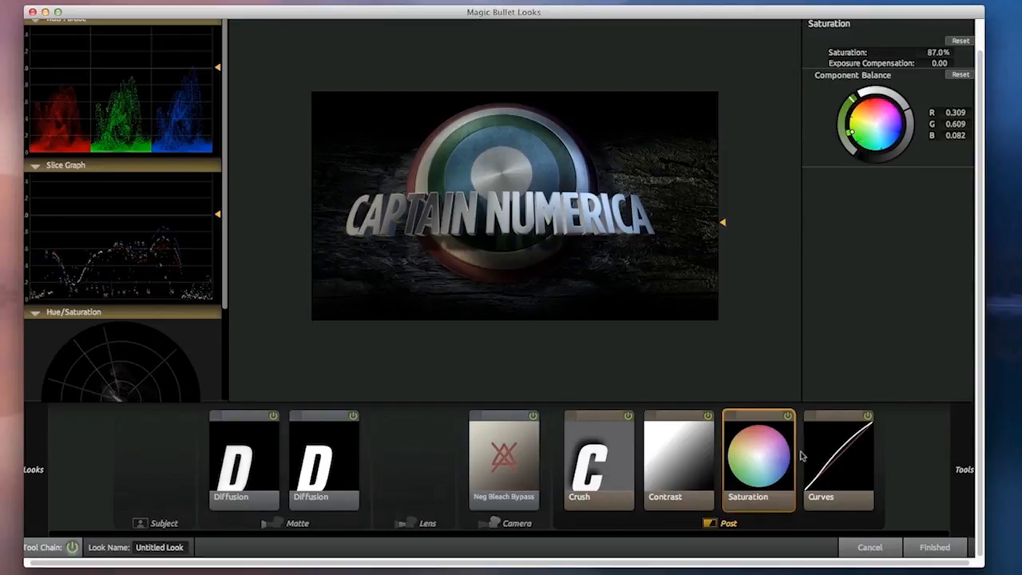
click(846, 445)
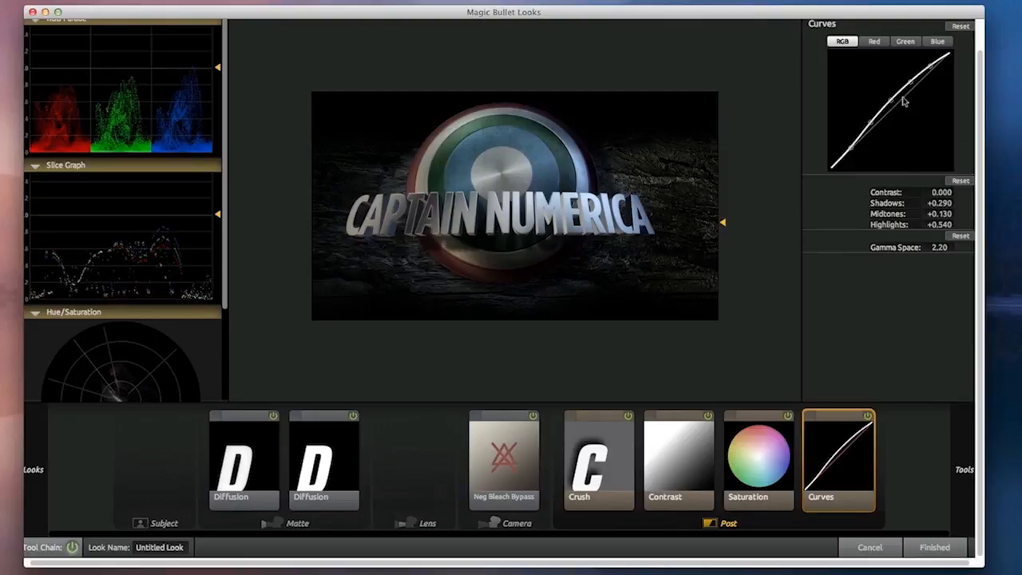
click(937, 41)
drag(930, 193, 901, 193)
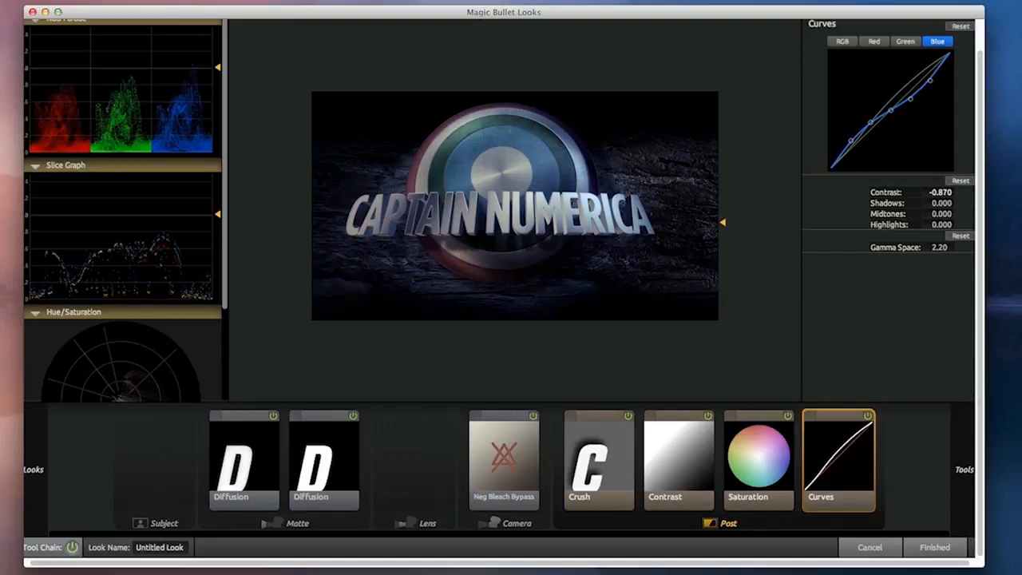
click(161, 549)
text(CN_02)
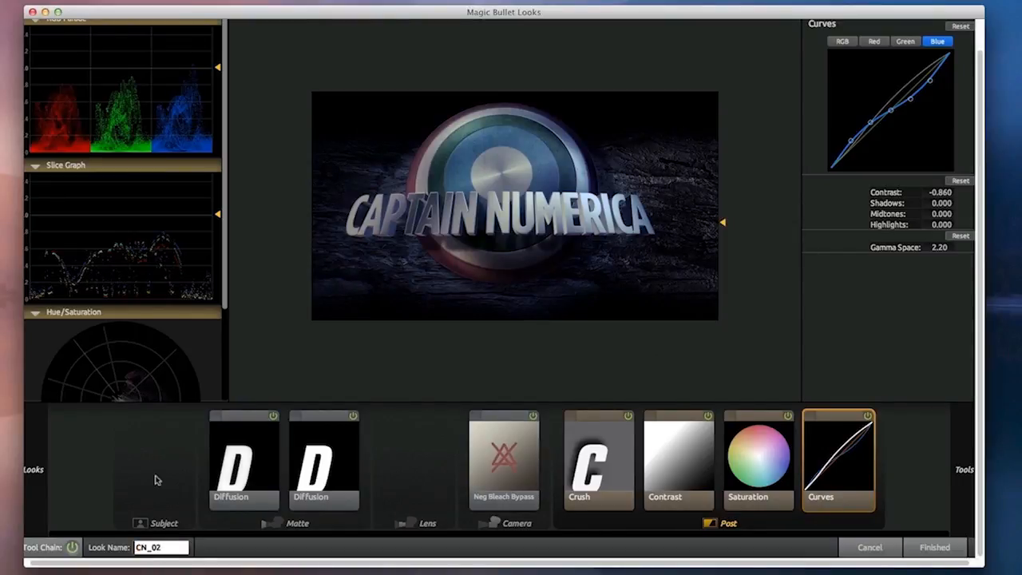
click(144, 479)
Step: Apply the Ultimatum look preset from the Cinematic group and set its Shutter Streak boost to +2.60
mouse_move(48, 483)
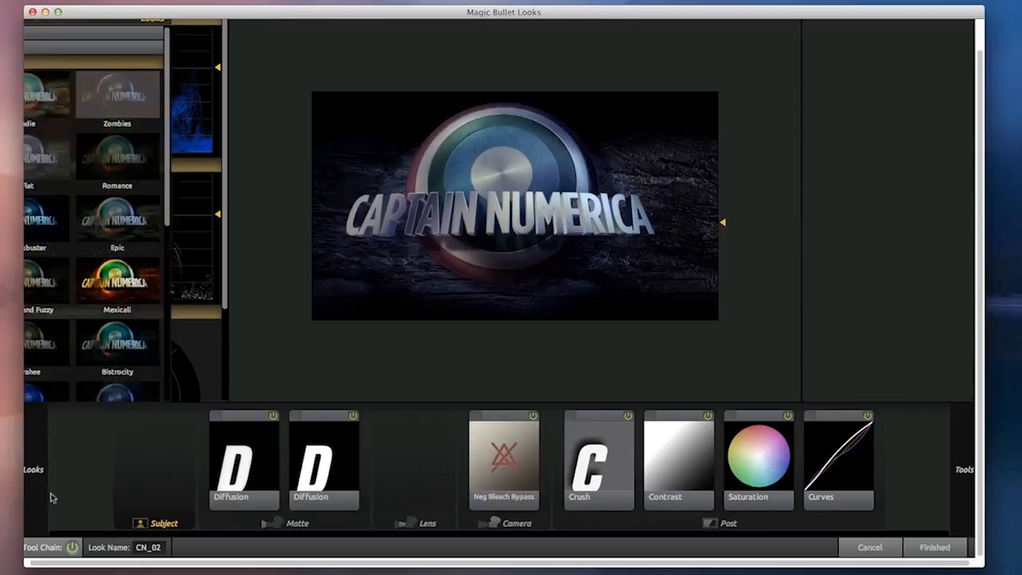
drag(302, 77, 302, 160)
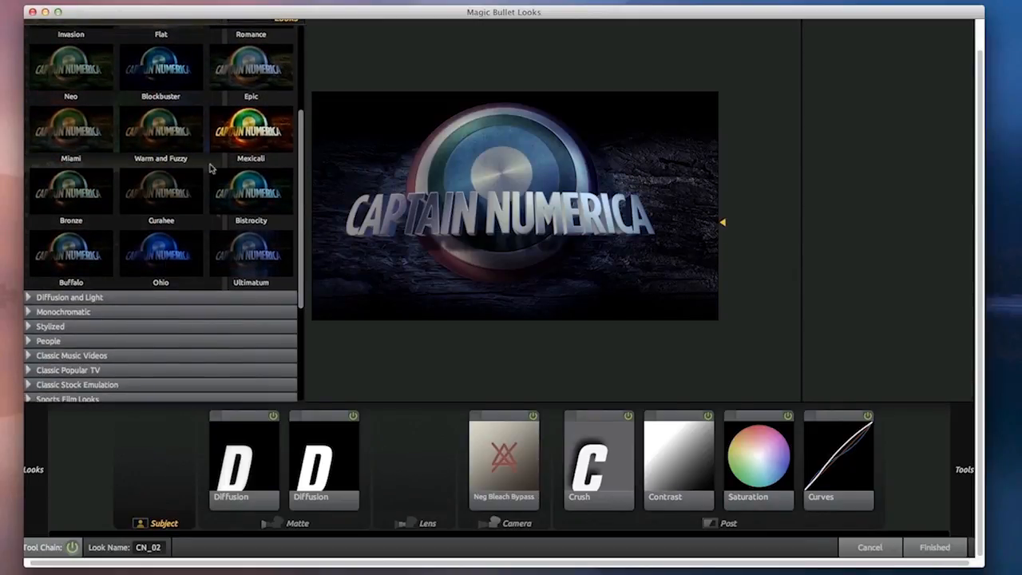
click(253, 243)
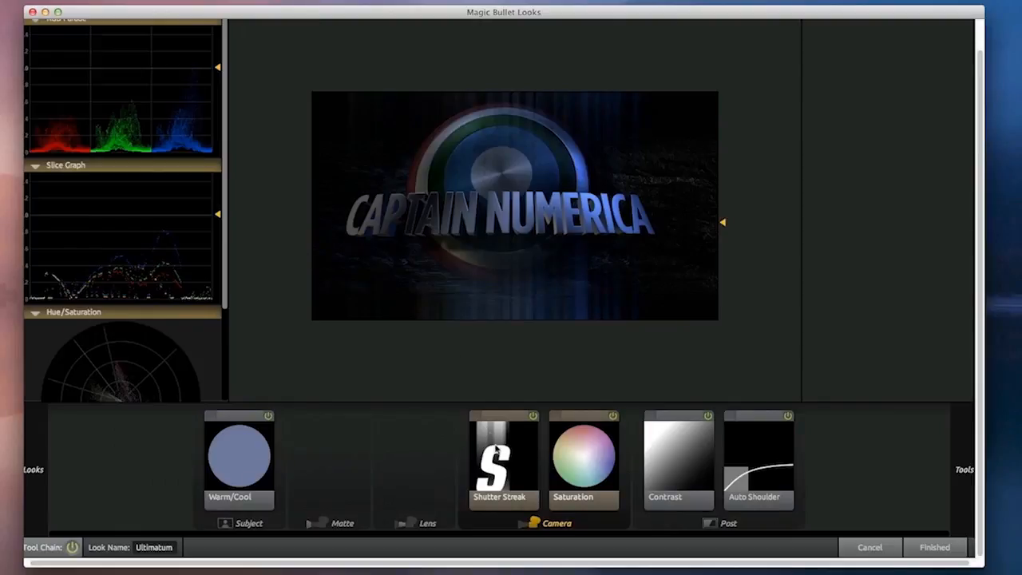
mouse_move(515, 462)
mouse_down()
mouse_move(501, 460)
mouse_move(535, 465)
mouse_up()
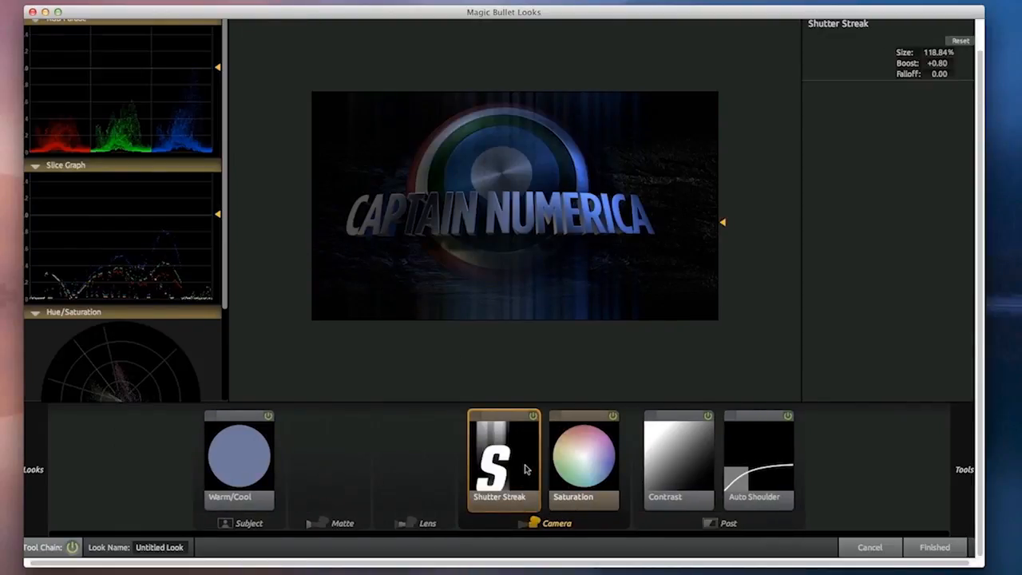
mouse_move(942, 64)
mouse_down()
mouse_move(1003, 64)
mouse_move(970, 65)
mouse_up()
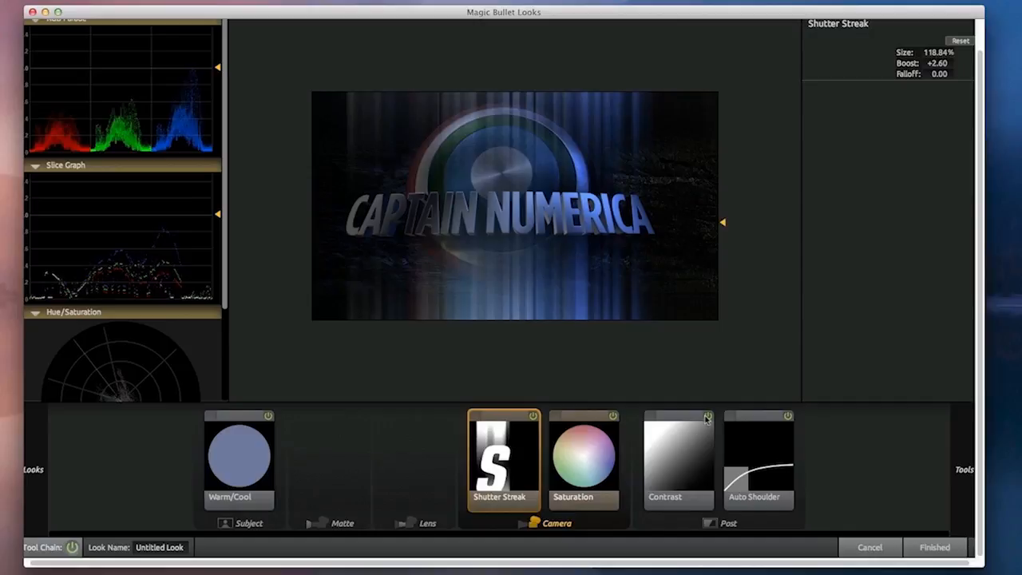
Step: Turn the Contrast tool off and on again to compare its effect on the frame
click(707, 420)
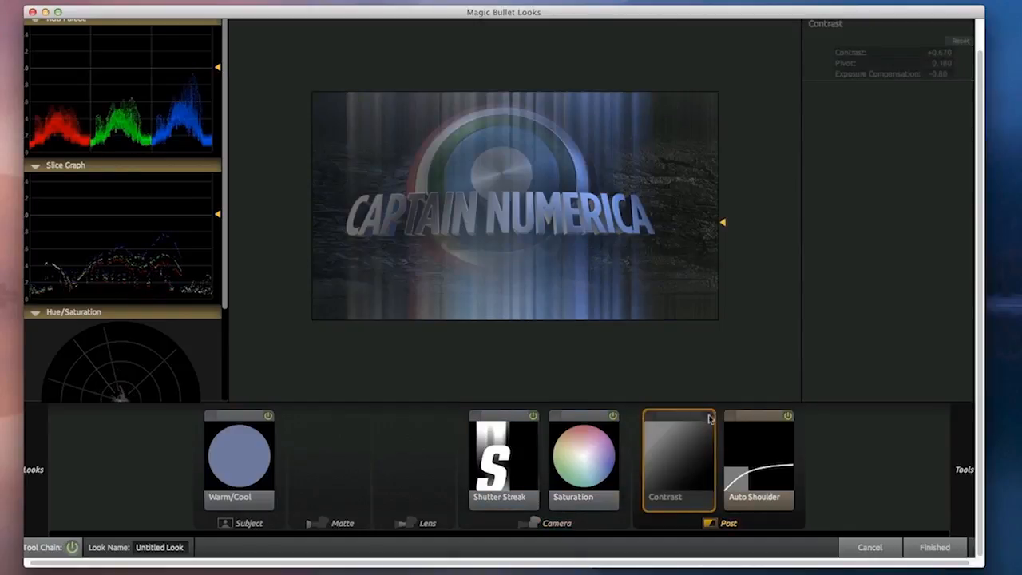
click(707, 418)
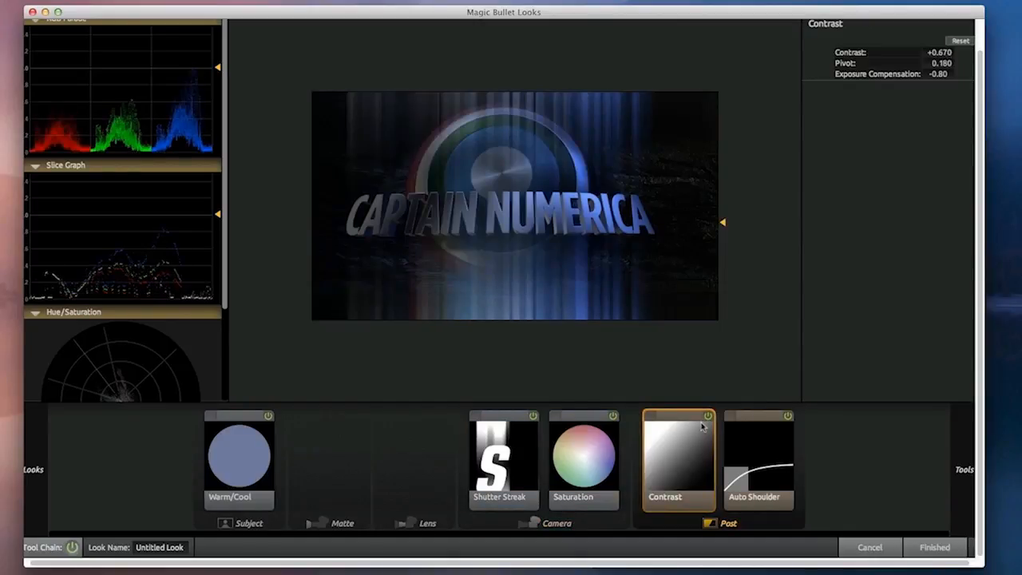
click(282, 473)
Step: Add a Colorista 3-Way tool between Contrast and Auto Shoulder, set its Midtone to 1.214, and brighten its Highlight
mouse_move(959, 443)
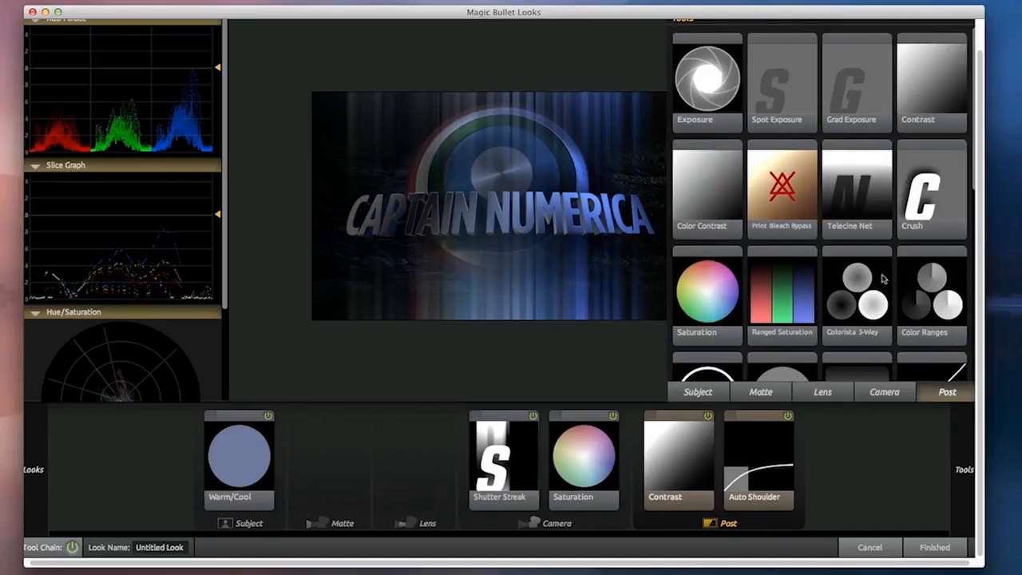
drag(856, 285, 863, 286)
drag(864, 424, 802, 477)
drag(913, 186, 910, 157)
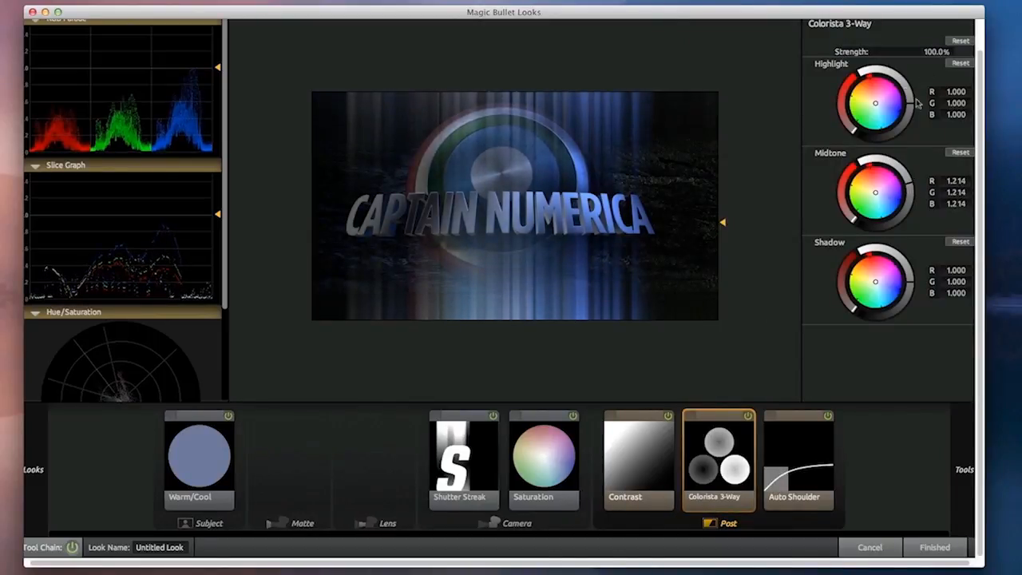
drag(917, 102, 908, 87)
Step: Reduce the Shutter Streak boost to +0.90 and name the look CN_03
click(461, 461)
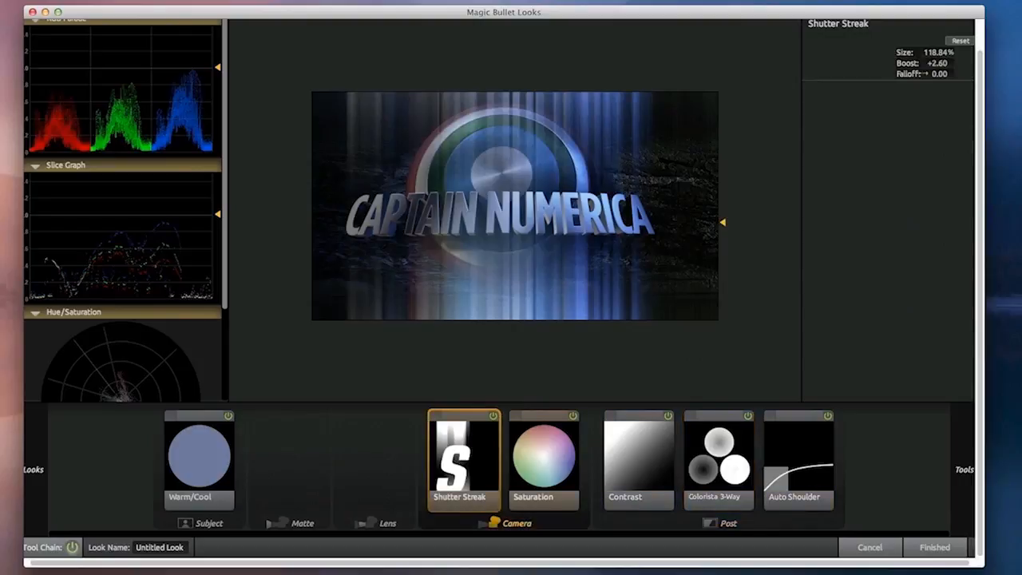
mouse_move(941, 65)
mouse_down()
mouse_move(912, 65)
mouse_move(928, 64)
mouse_up()
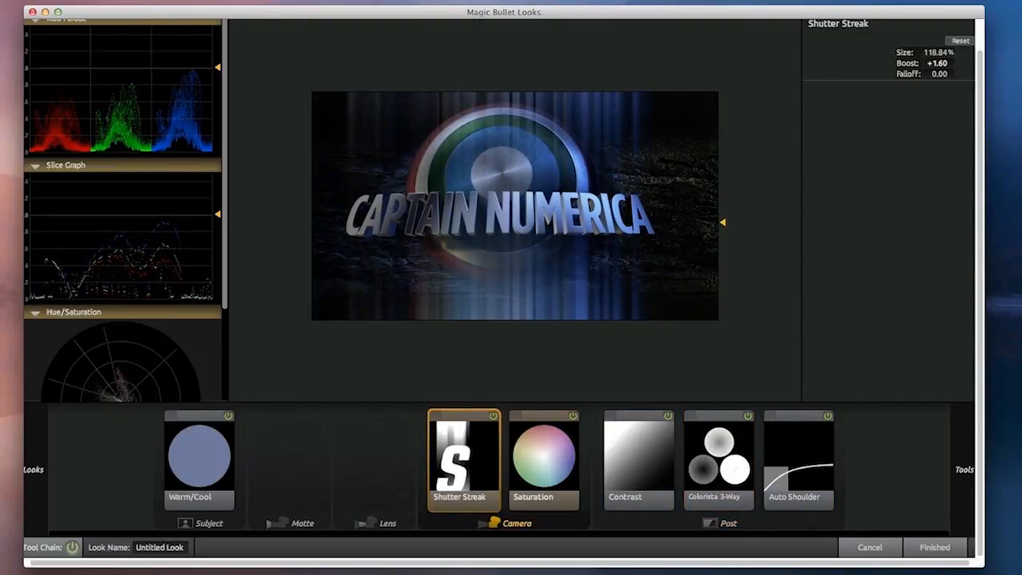
drag(928, 65, 911, 64)
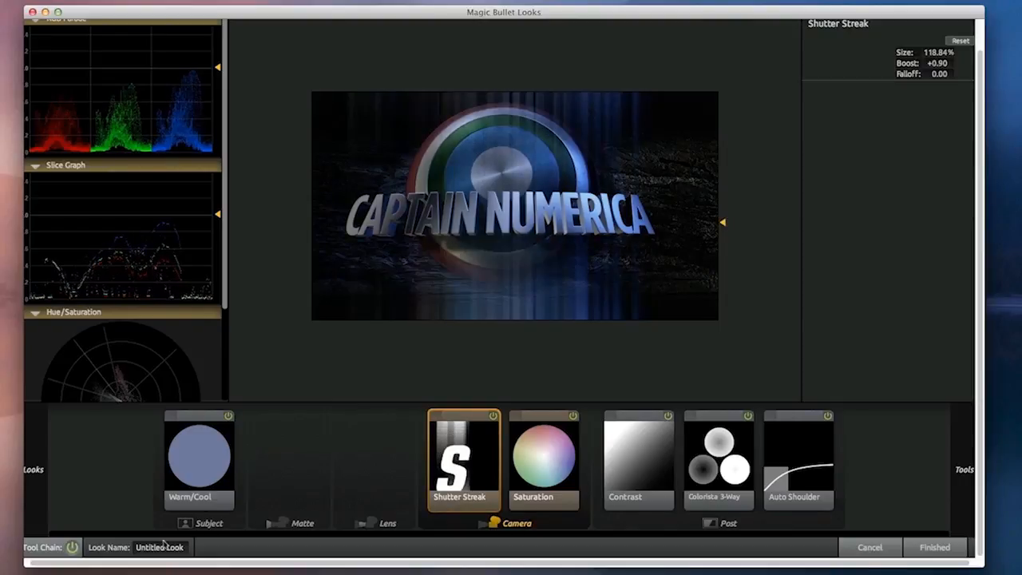
click(163, 549)
text(CN)
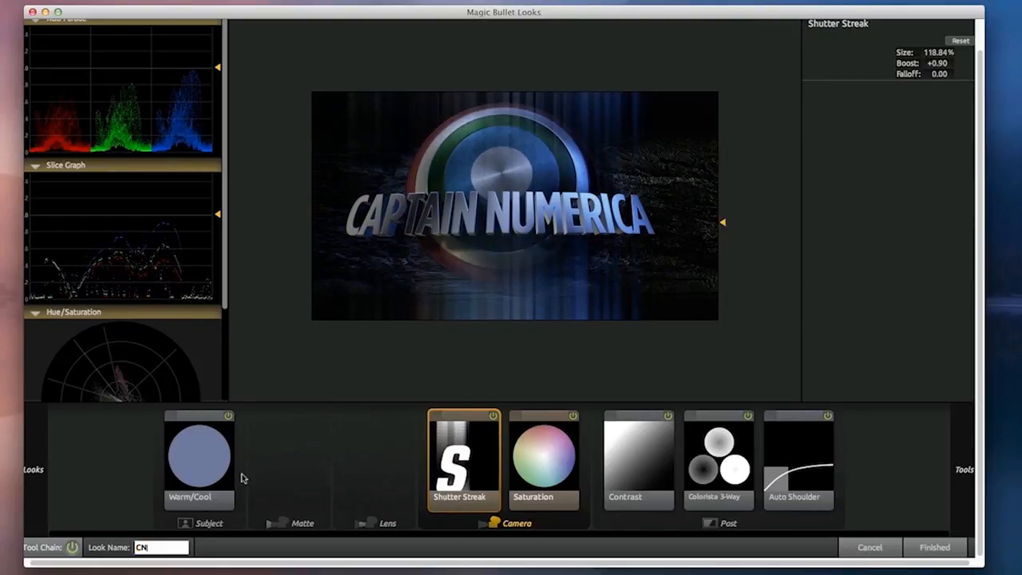
key(Return)
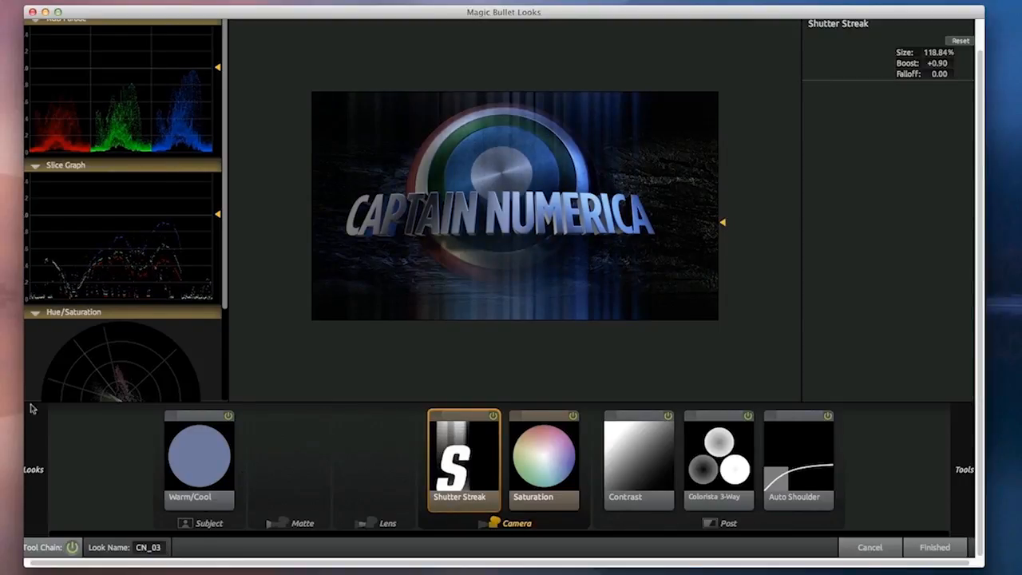
Step: Open the Custom look presets and apply the saved CN_02 look to the frame
mouse_move(32, 406)
drag(302, 112, 298, 29)
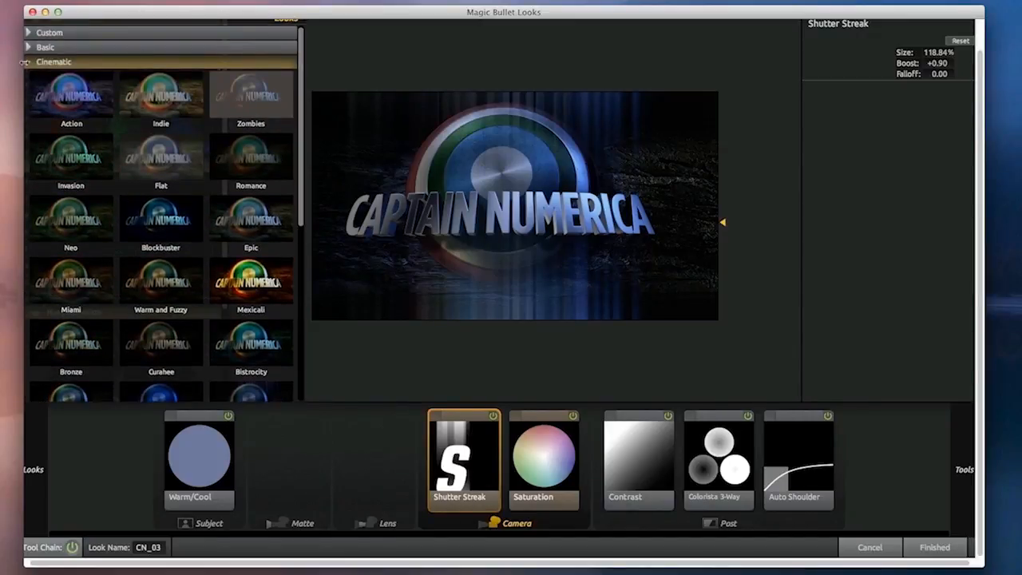
click(28, 34)
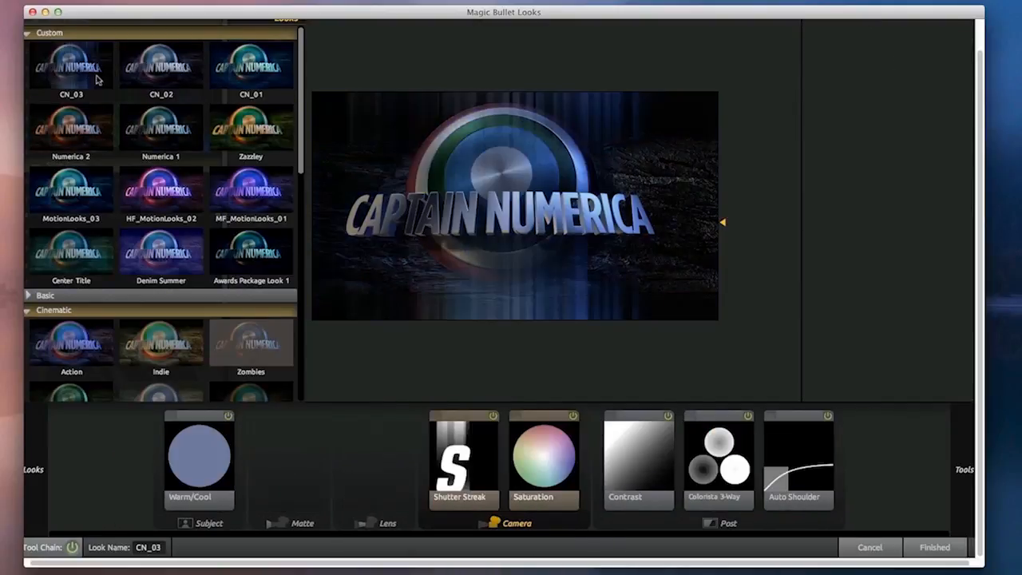
click(164, 72)
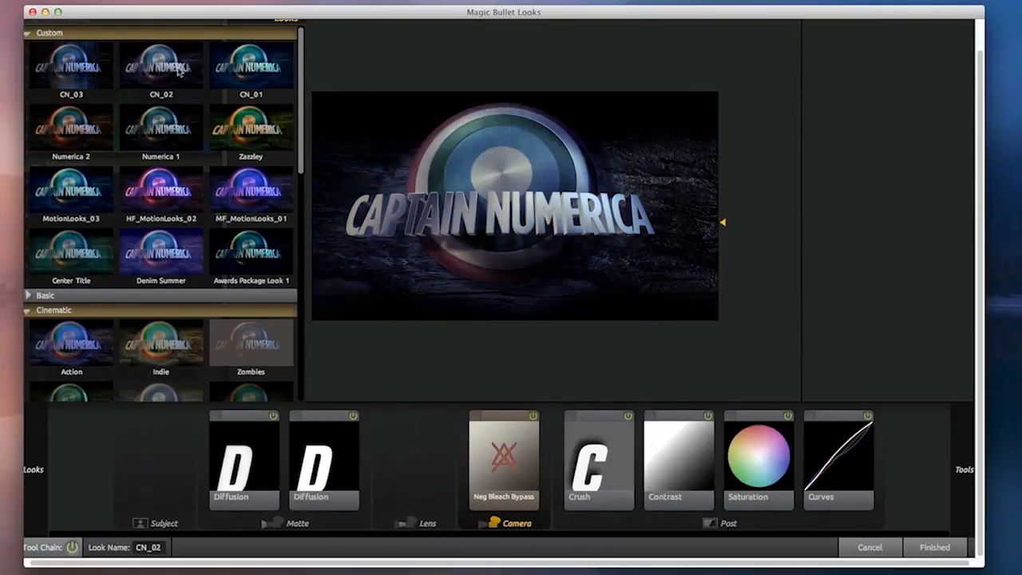
Step: Apply the saved CN_01 look to the frame and finish editing the look
click(253, 64)
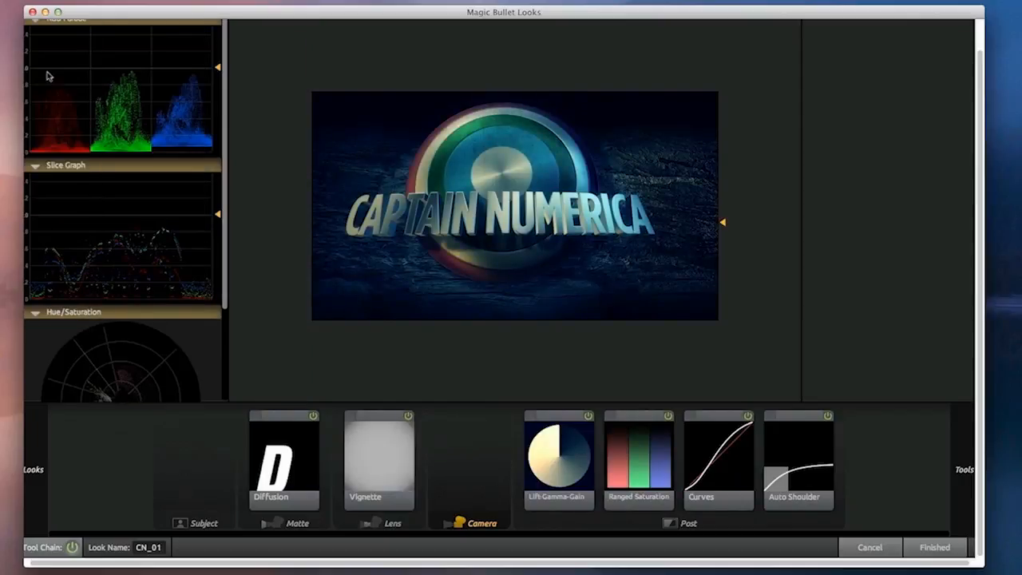
mouse_move(89, 513)
click(934, 547)
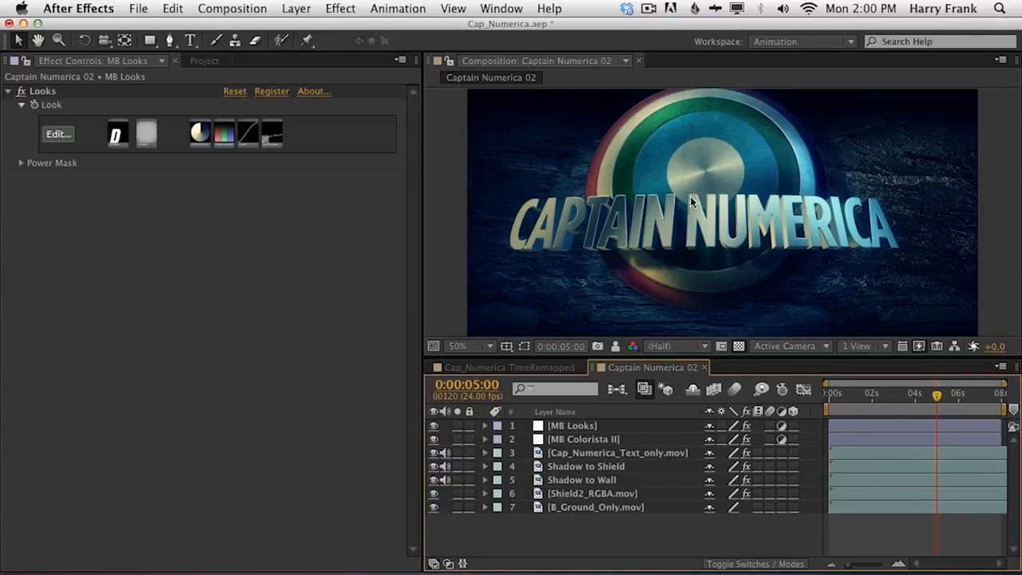
Step: Lower the MB Looks layer's opacity to 0% and raise it back to 100% to compare the grade's strength
click(597, 428)
key(t)
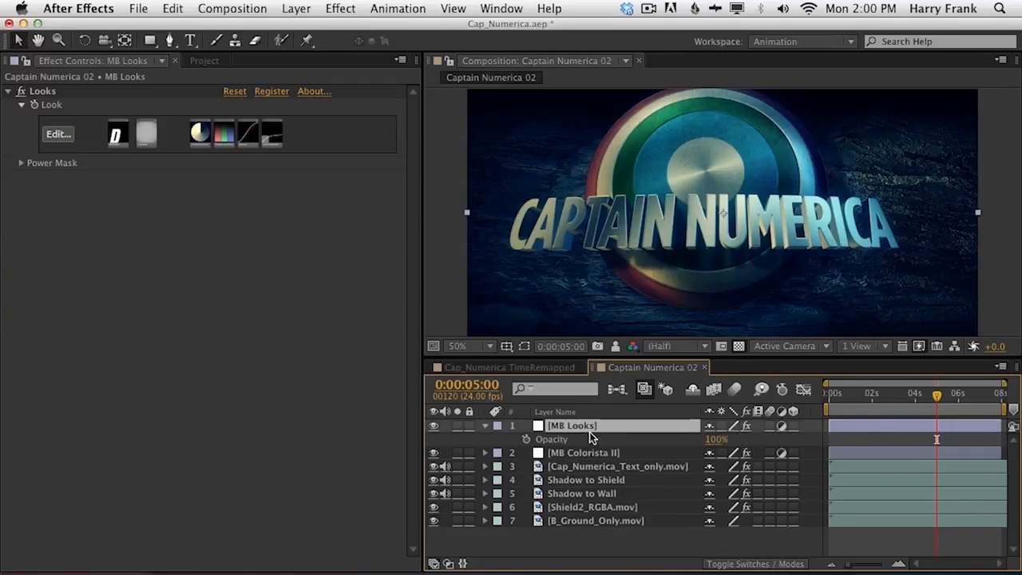
click(717, 439)
text(0)
key(Return)
drag(644, 437, 783, 439)
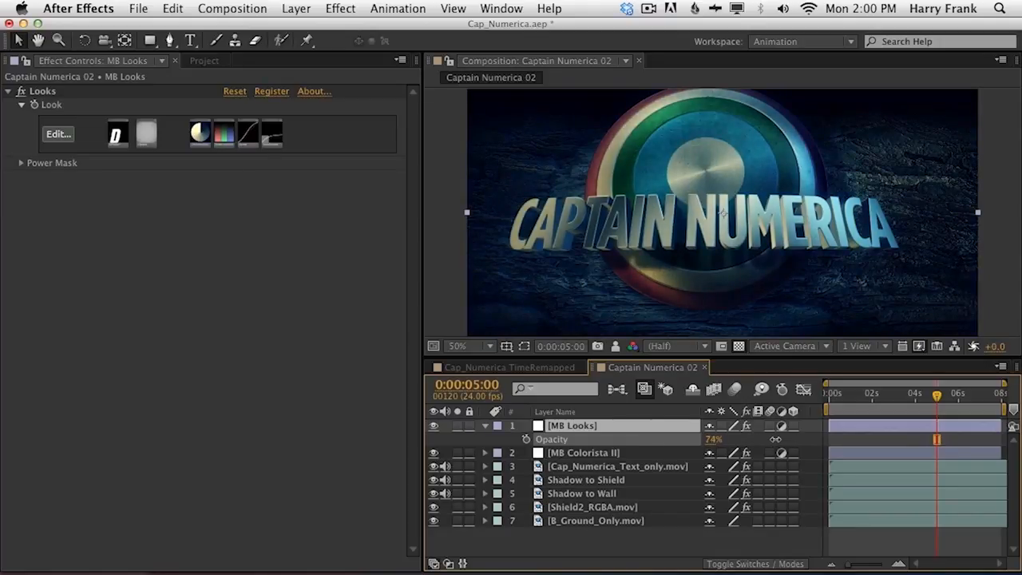
drag(801, 445, 822, 444)
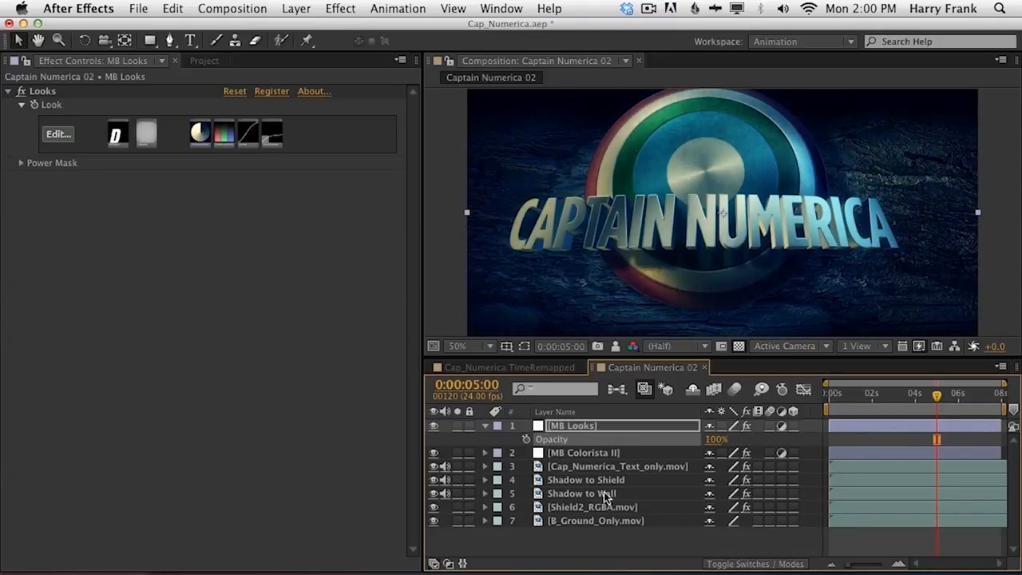
Step: Scrub the MB Colorista II layer's opacity to compare its effect, return it to 100%, and collapse the property
click(639, 453)
key(t)
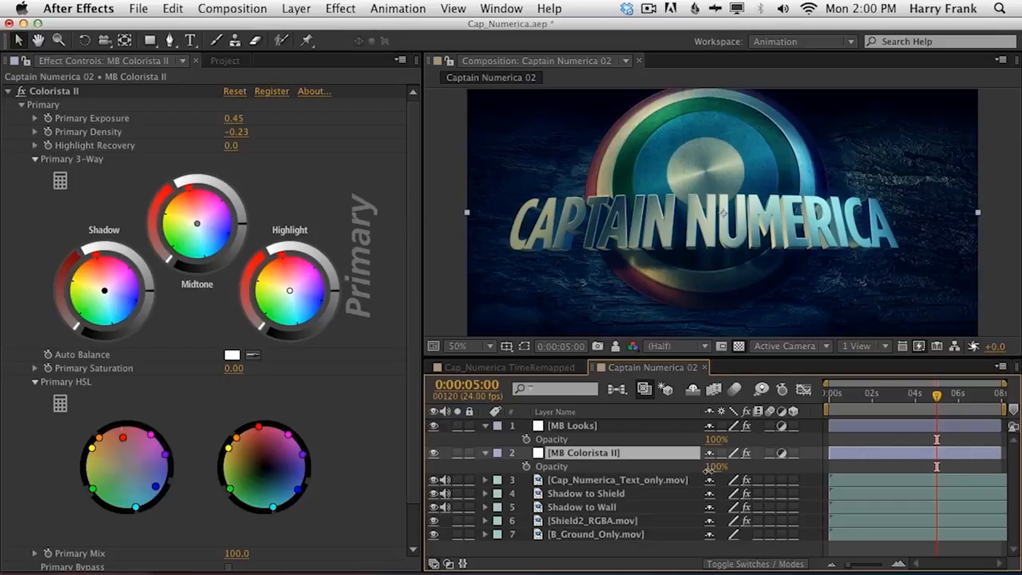
drag(746, 454, 847, 446)
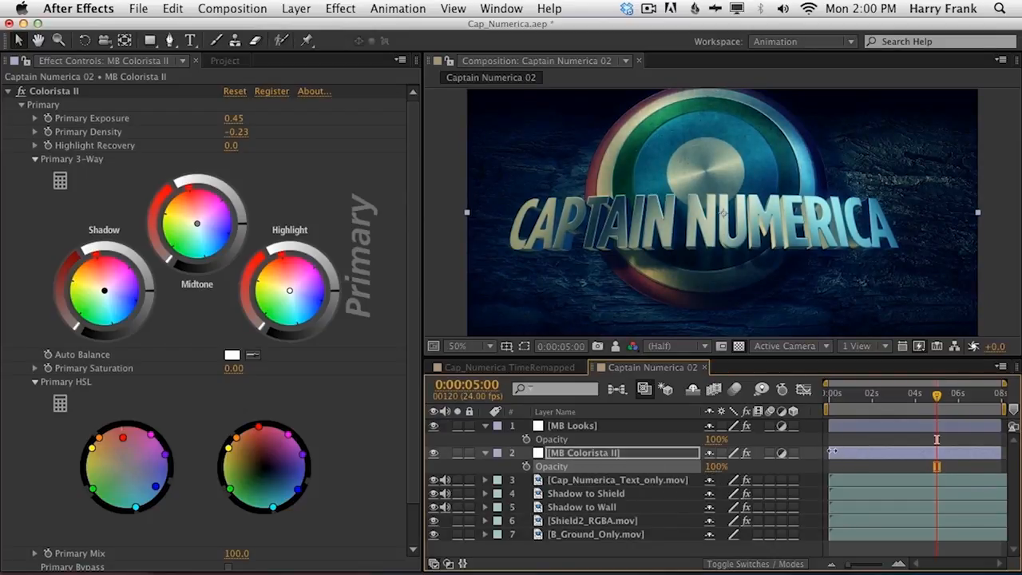
key(F5)
click(588, 455)
key(t)
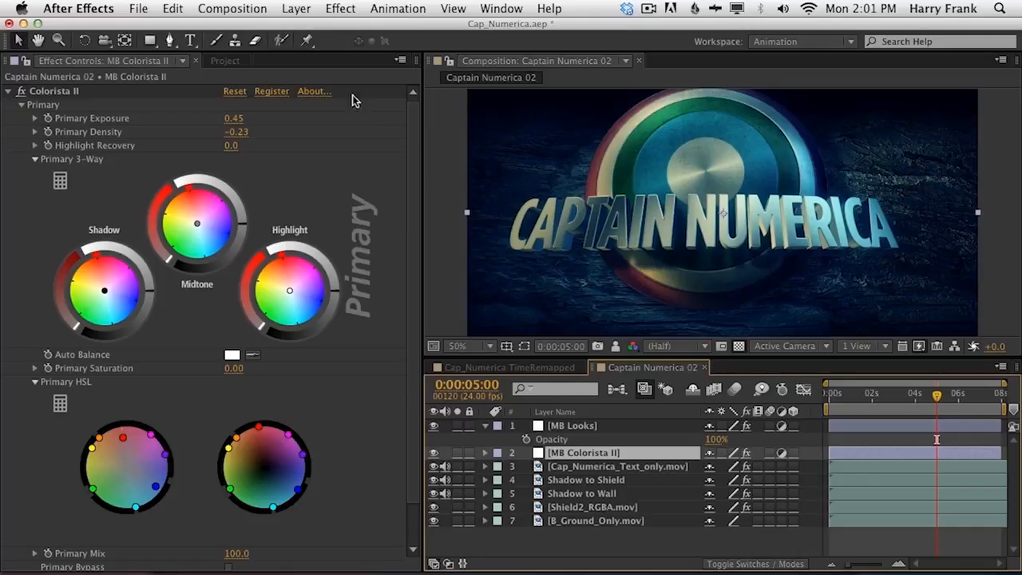
Step: Copy Camera 1 and Camera Control Null from the Cap_Numerica composition into Captain Numerica 02
click(225, 61)
click(90, 447)
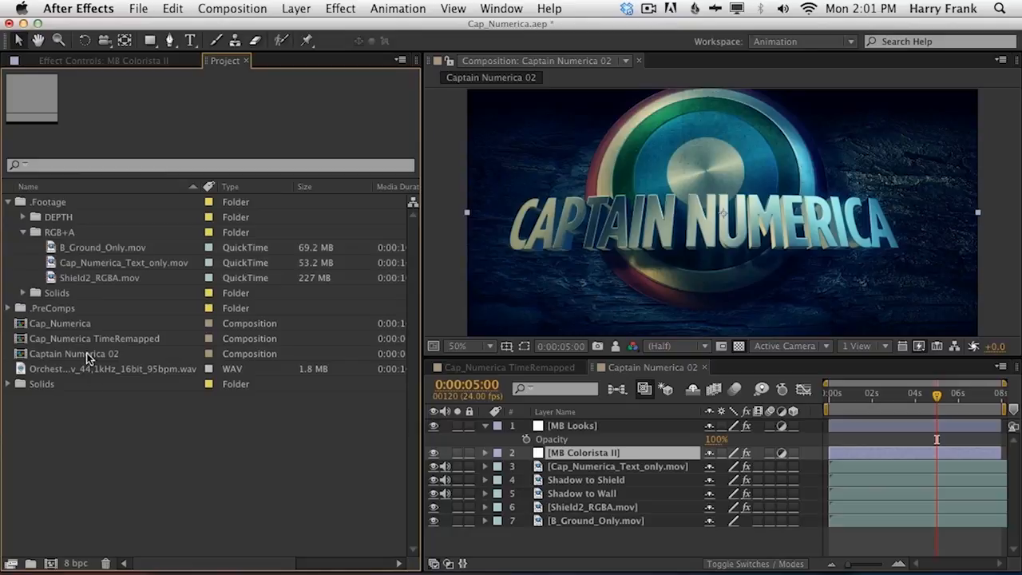
double_click(72, 323)
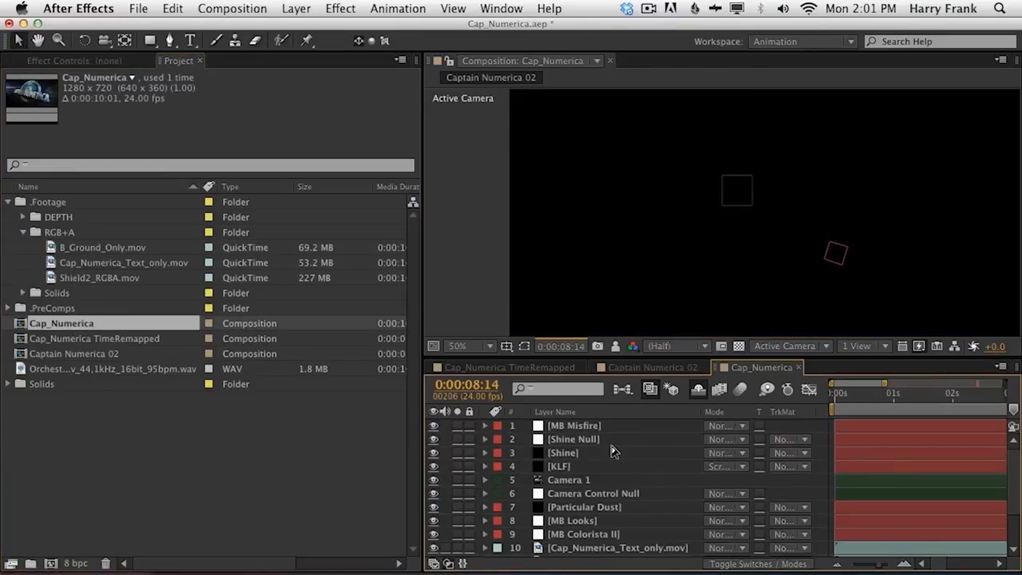
click(601, 494)
shift+click(609, 481)
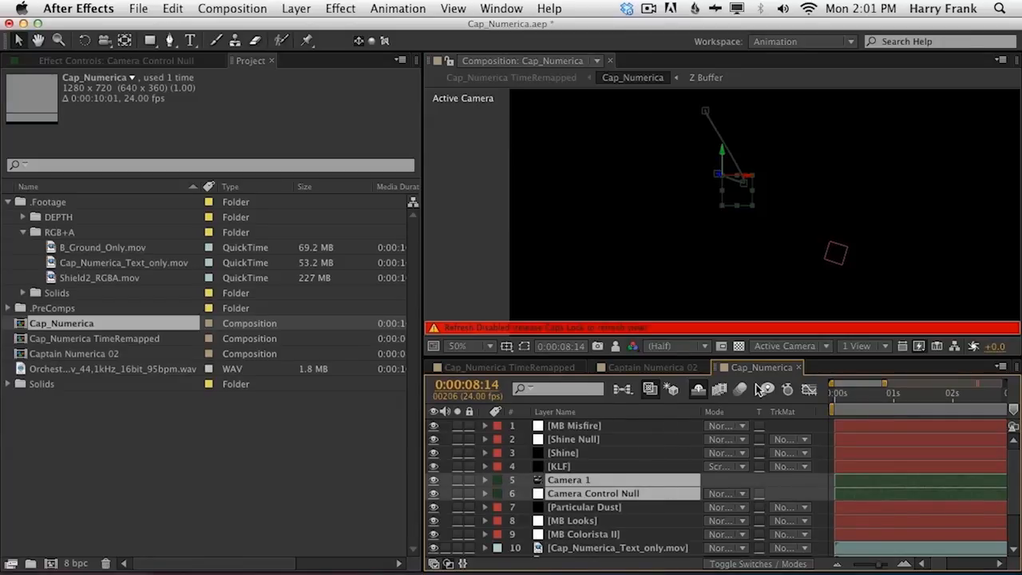
key(super+w)
key(super+v)
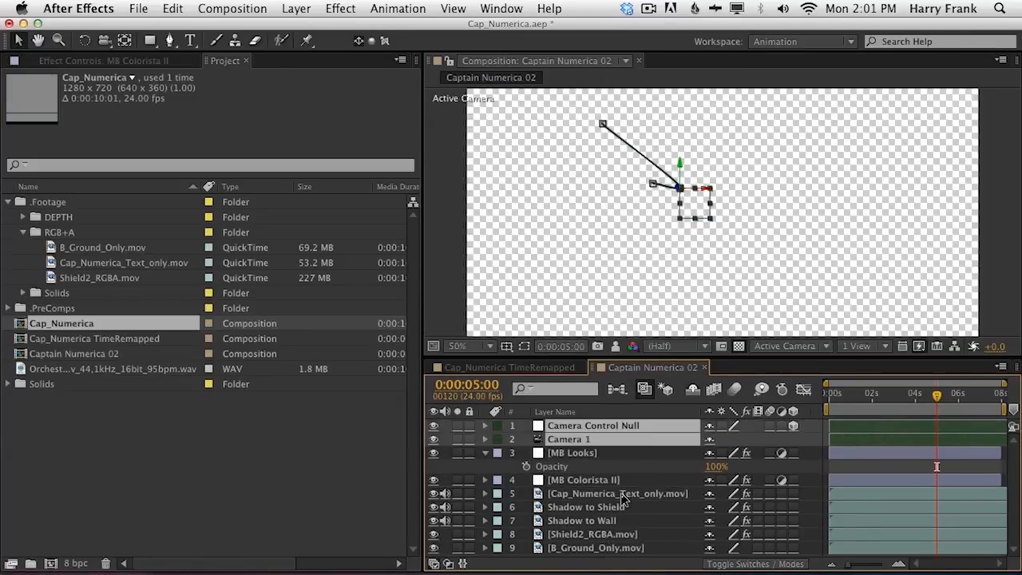
Step: Move to 0:00:04:20 and create a white 1280 x 720 solid named Particular Dust
drag(894, 399, 931, 415)
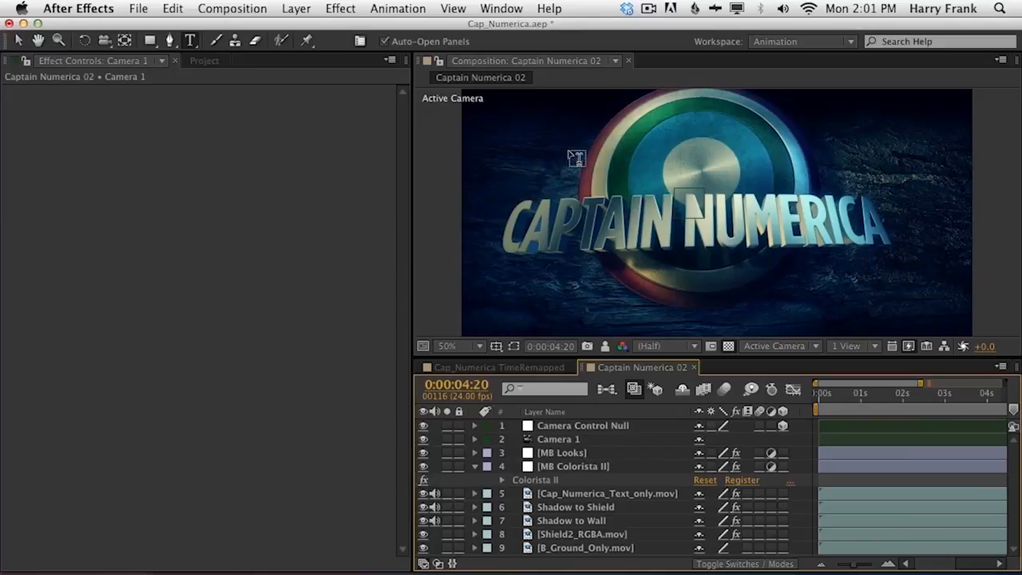
click(297, 8)
mouse_move(307, 28)
click(573, 51)
text(P)
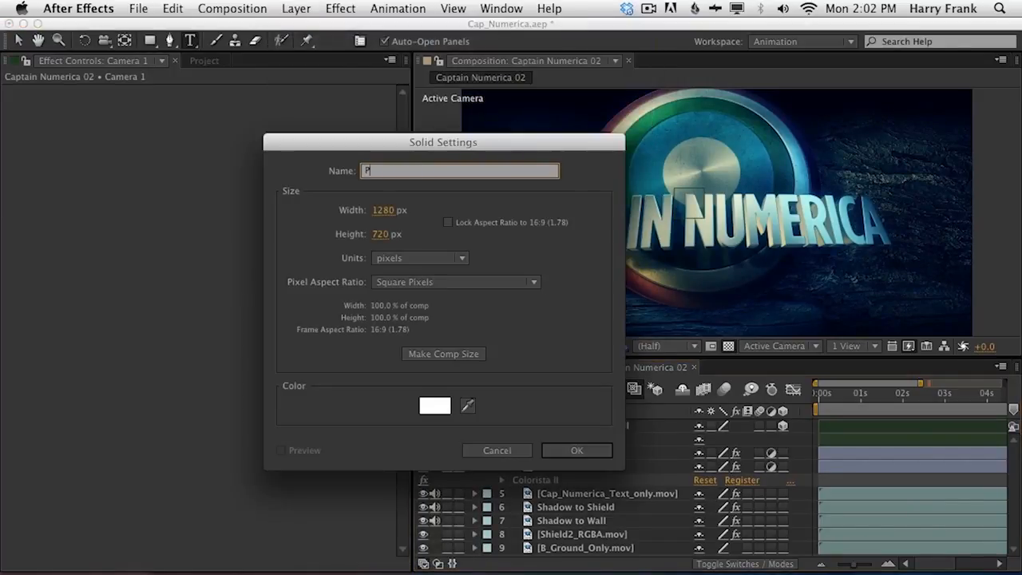
text(articular Dust)
key(Return)
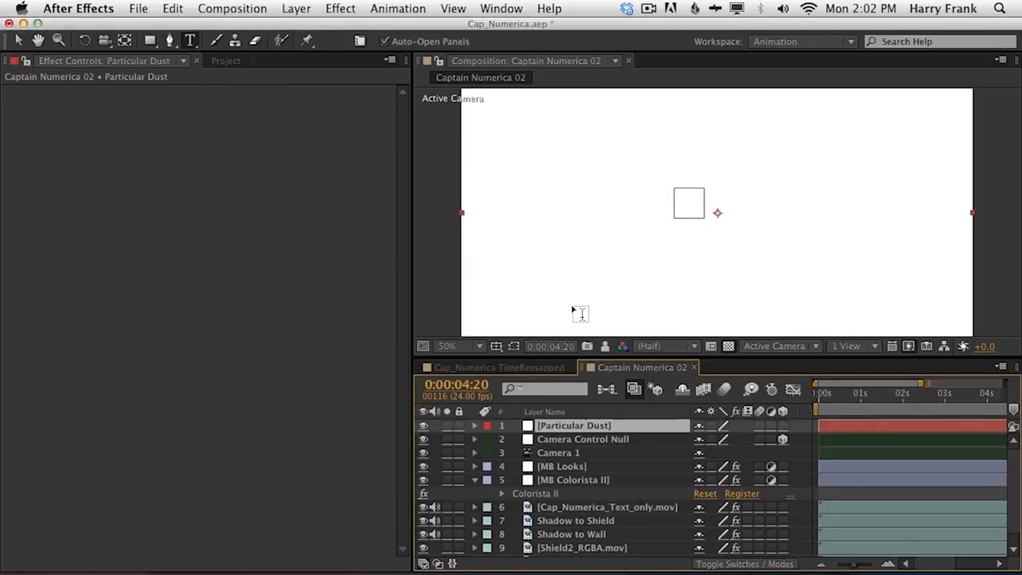
Step: Apply Trapcode Particular to the Particular Dust layer, and extend the work area back to the composition's start
click(342, 10)
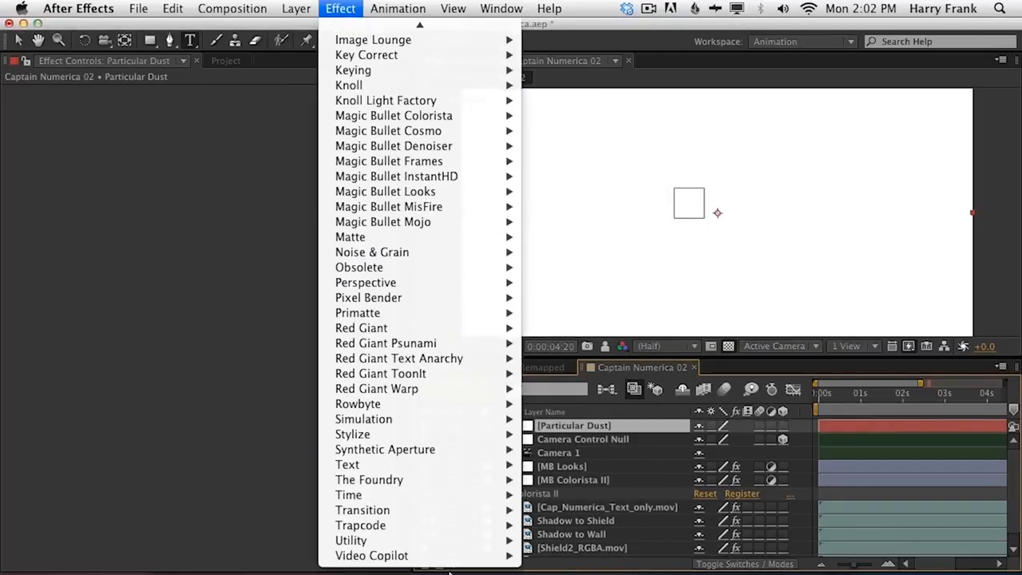
click(551, 508)
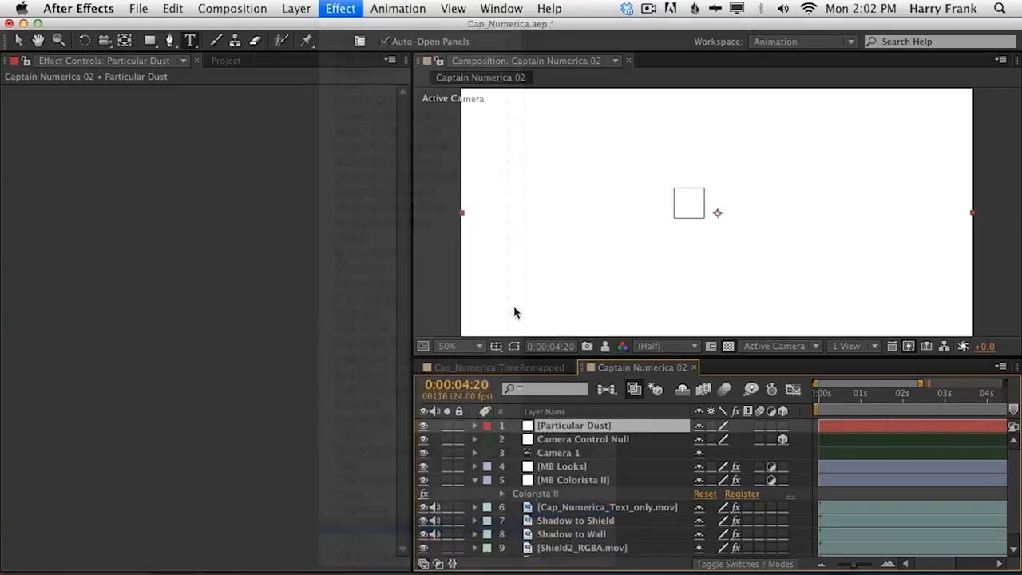
drag(833, 402, 934, 423)
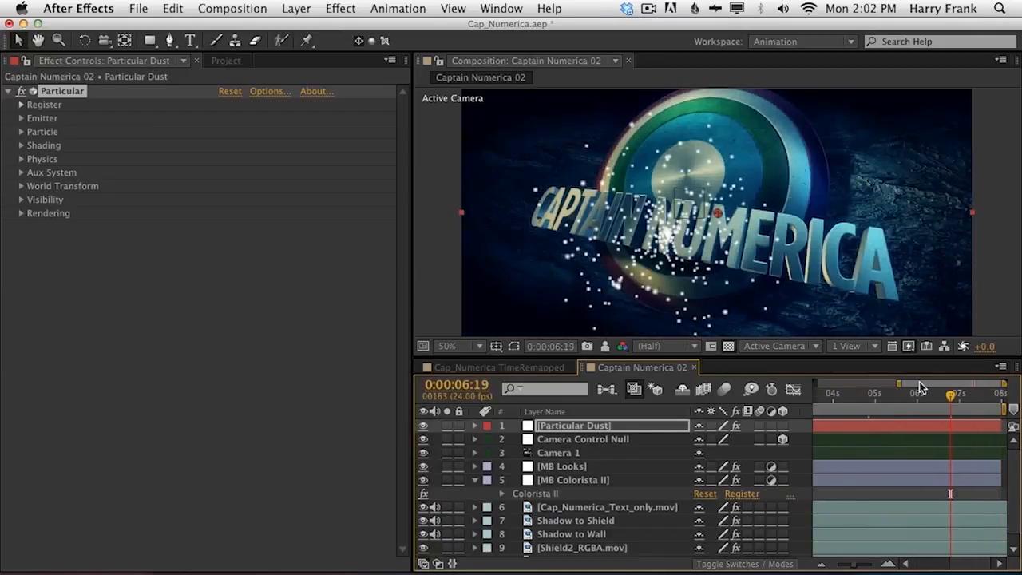
drag(899, 383, 781, 383)
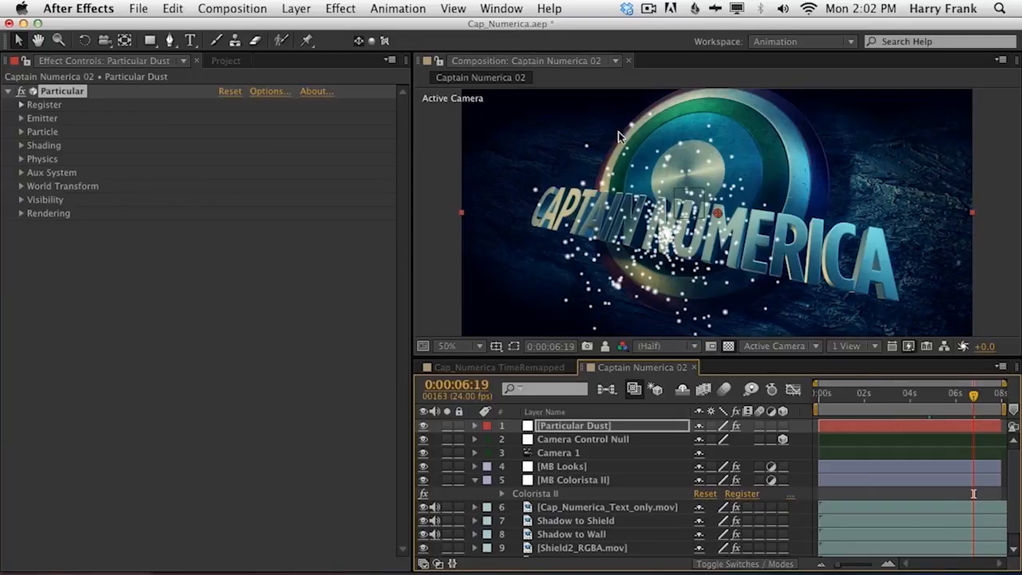
Step: Set Particular's Emitter Type to Box and its Velocity to 0, and scrub to 0:00:06:20 to check the particles
click(21, 118)
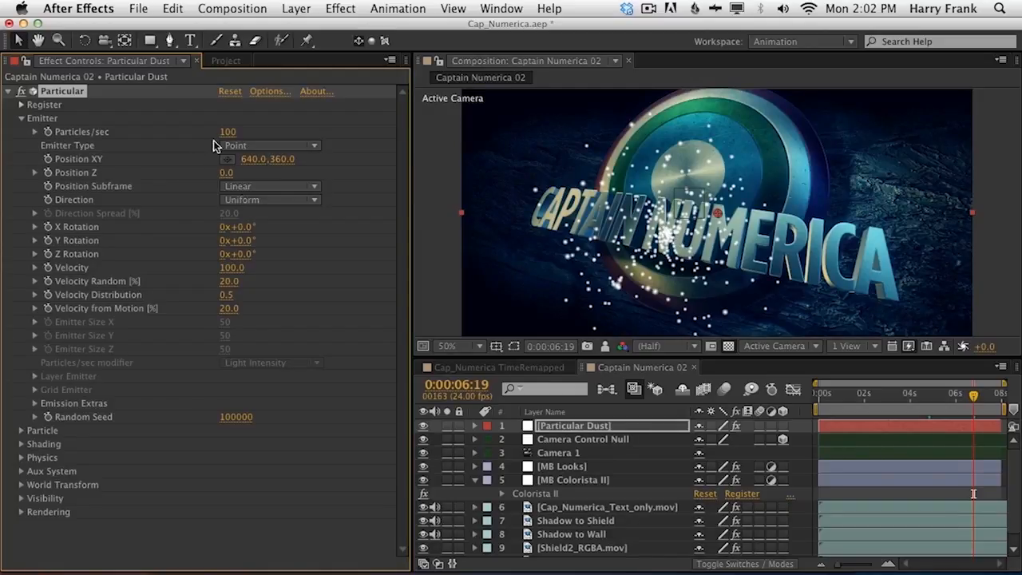
click(241, 146)
click(260, 178)
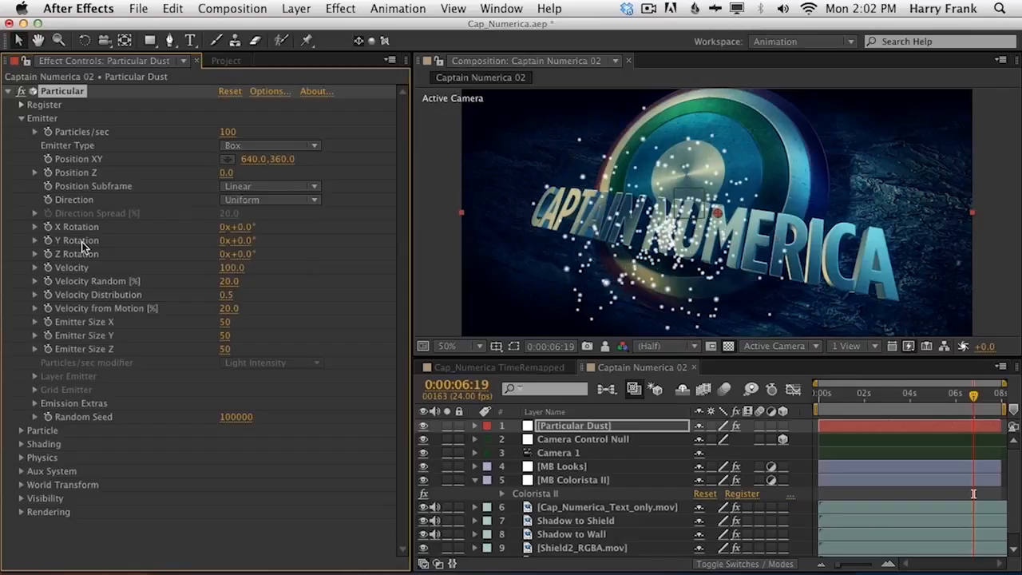
click(232, 267)
text(0)
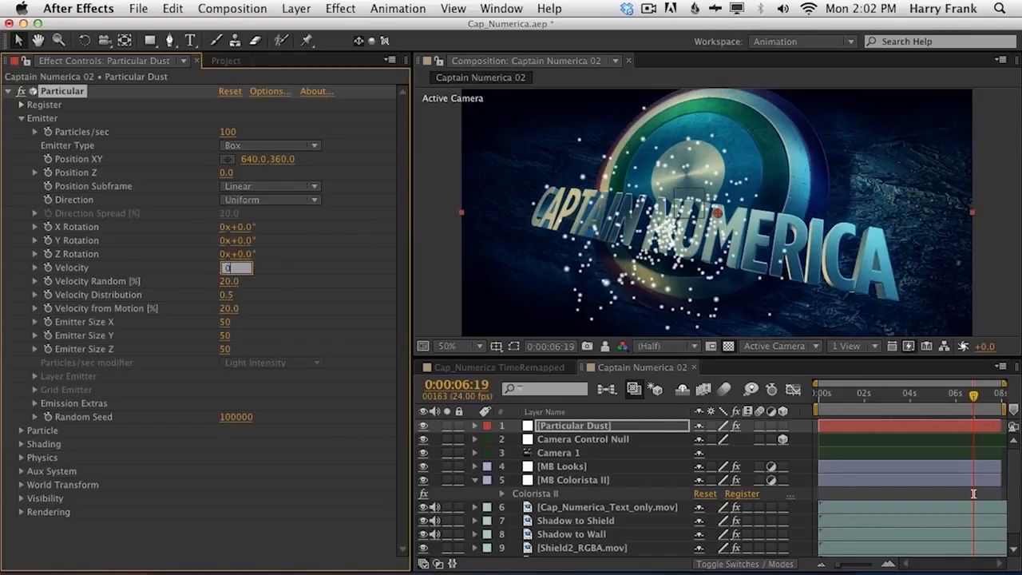
key(Return)
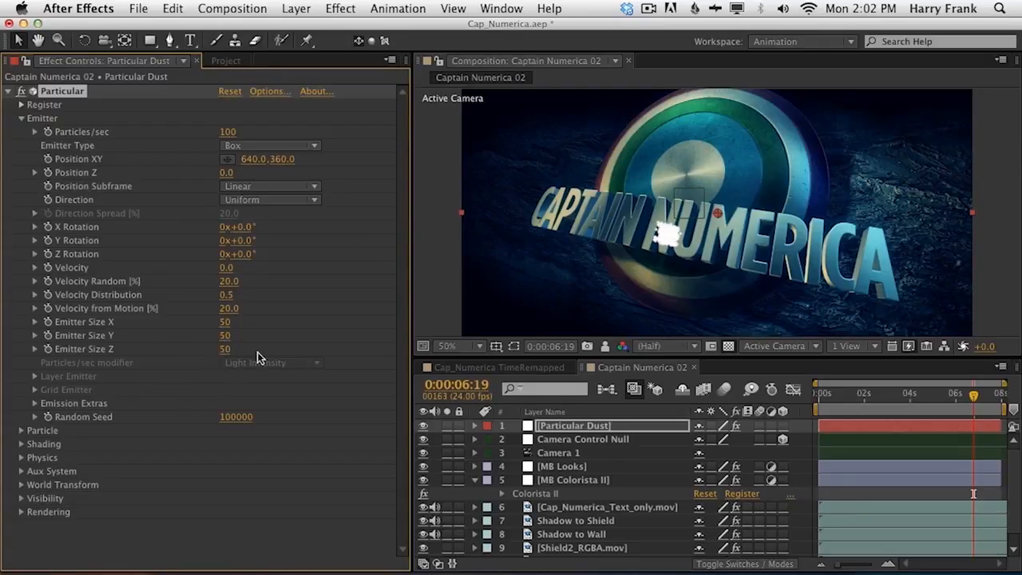
drag(852, 398, 975, 410)
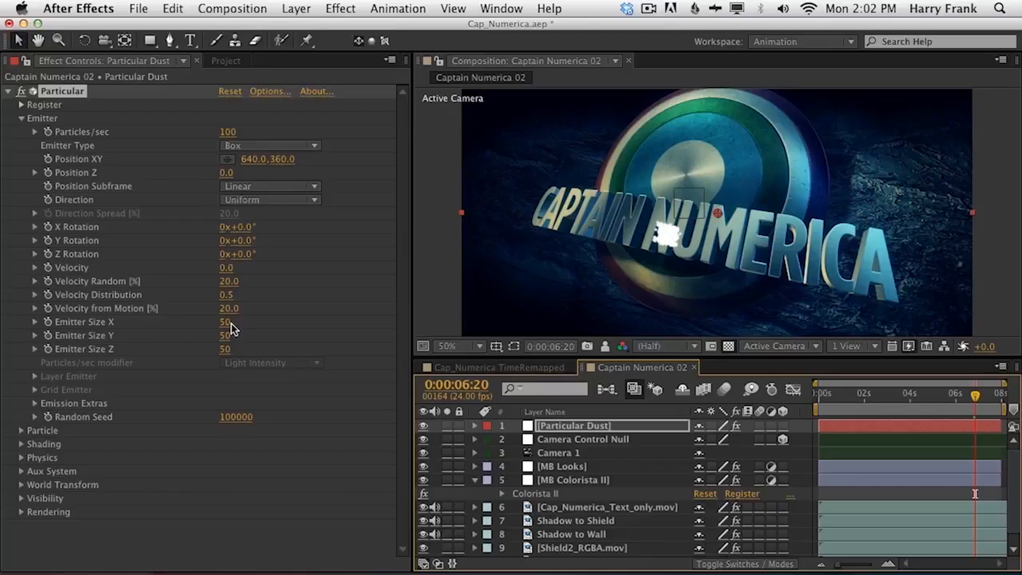
Step: Enlarge the box emitter to size X 1422, Y 848, and Z 731
drag(349, 323, 458, 326)
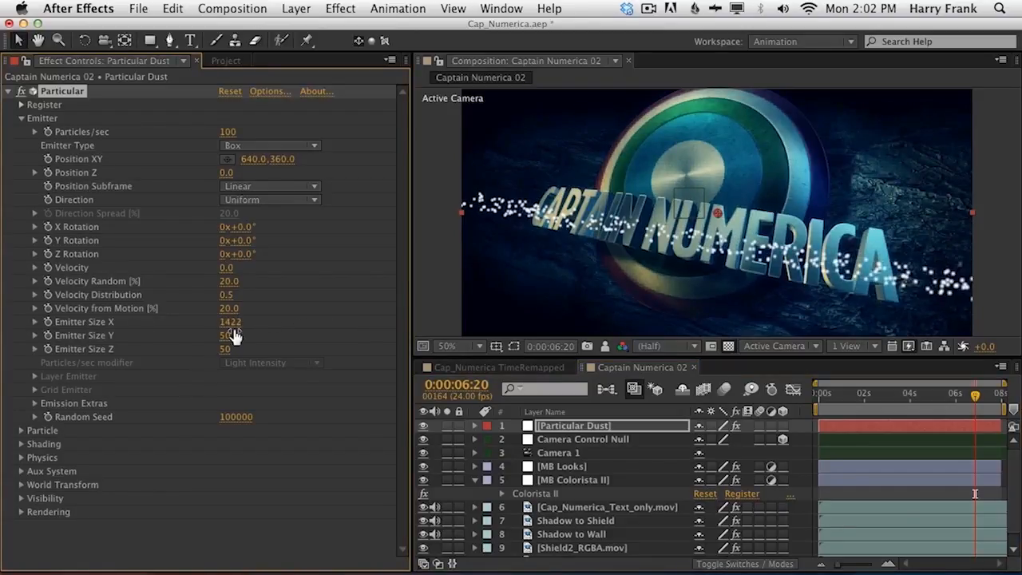
drag(232, 335, 667, 282)
drag(265, 353, 727, 312)
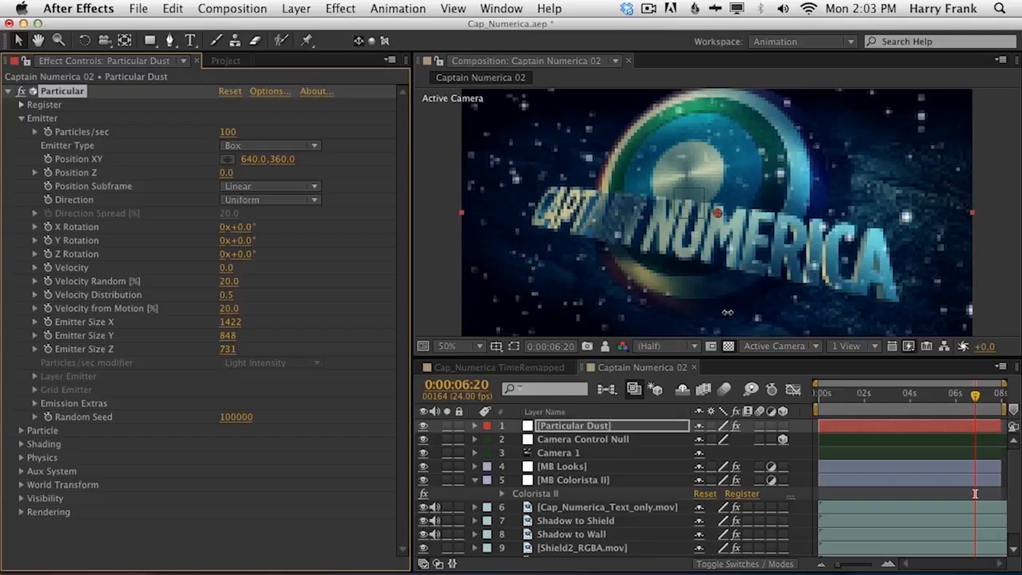
Step: Turn on Depth of Field for Camera 1 and reduce its Aperture to 46 pixels
click(585, 455)
key(a)
key(a)
scroll(647, 465, down, 3)
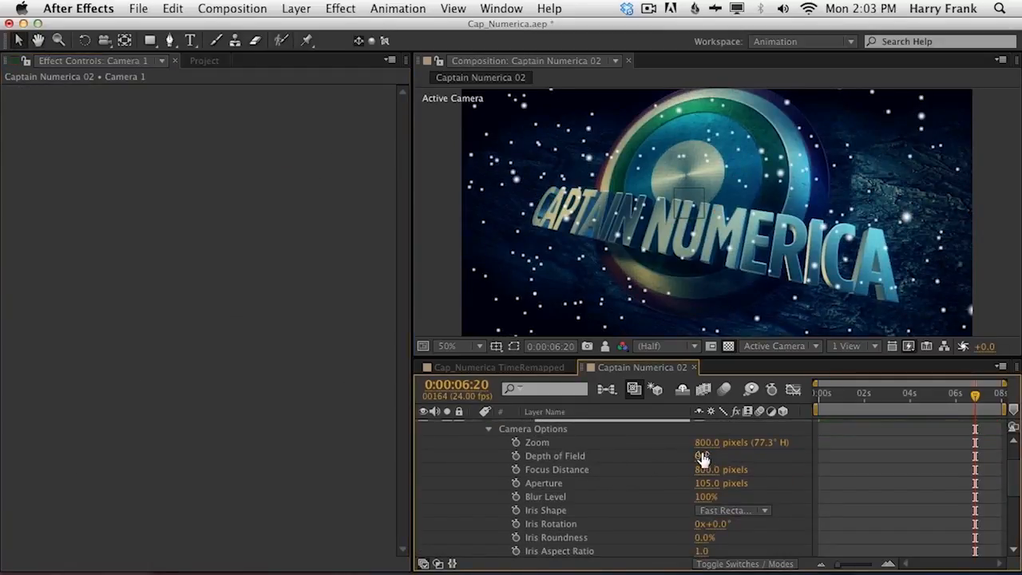
scroll(659, 473, down, 1)
drag(689, 467, 633, 480)
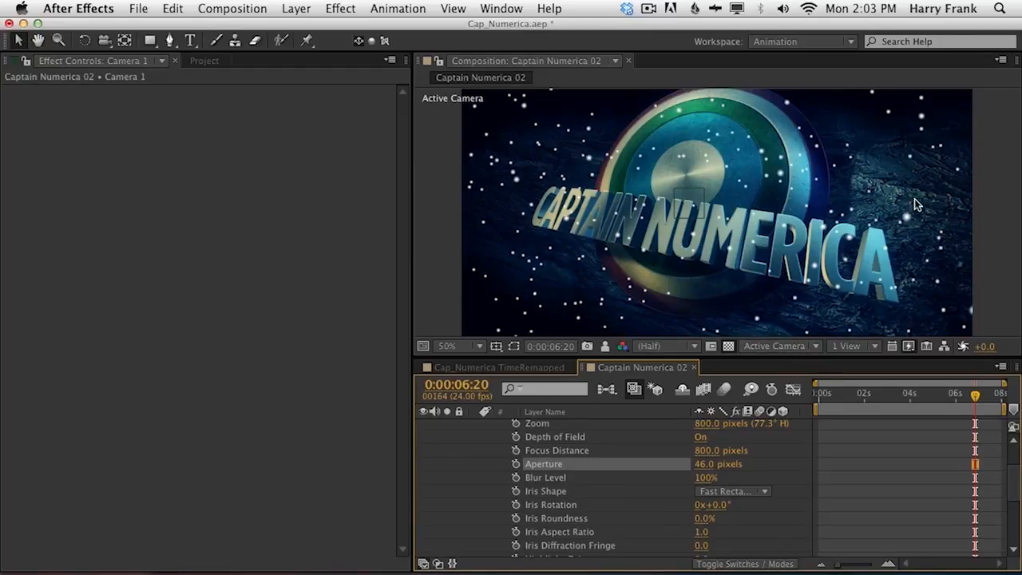
Step: Try a Camera 1 Aperture of 157 pixels to judge the particle blur, and settle on 113 pixels
drag(698, 463, 748, 455)
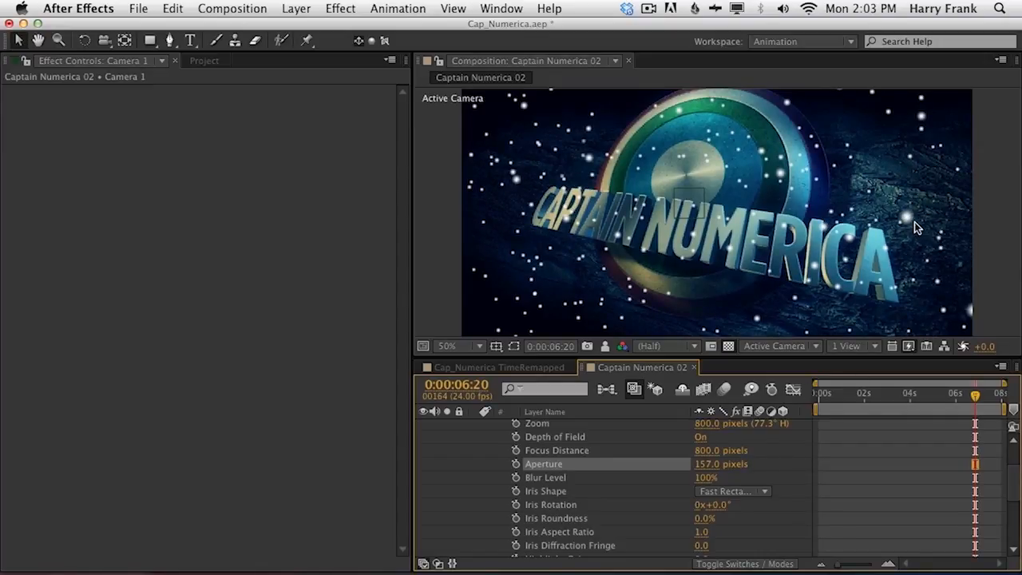
click(916, 223)
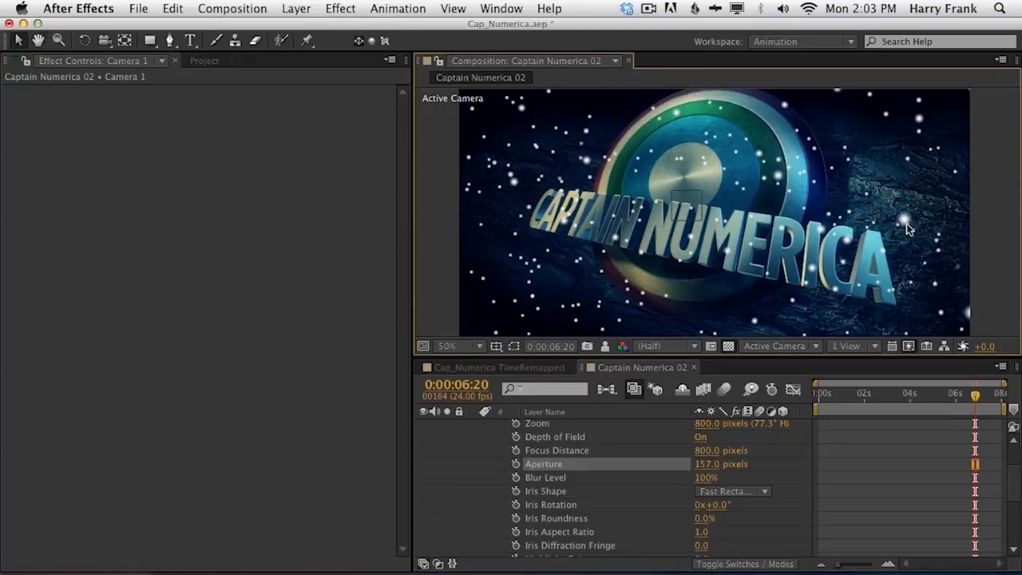
scroll(673, 535, up, 1)
drag(704, 481, 659, 482)
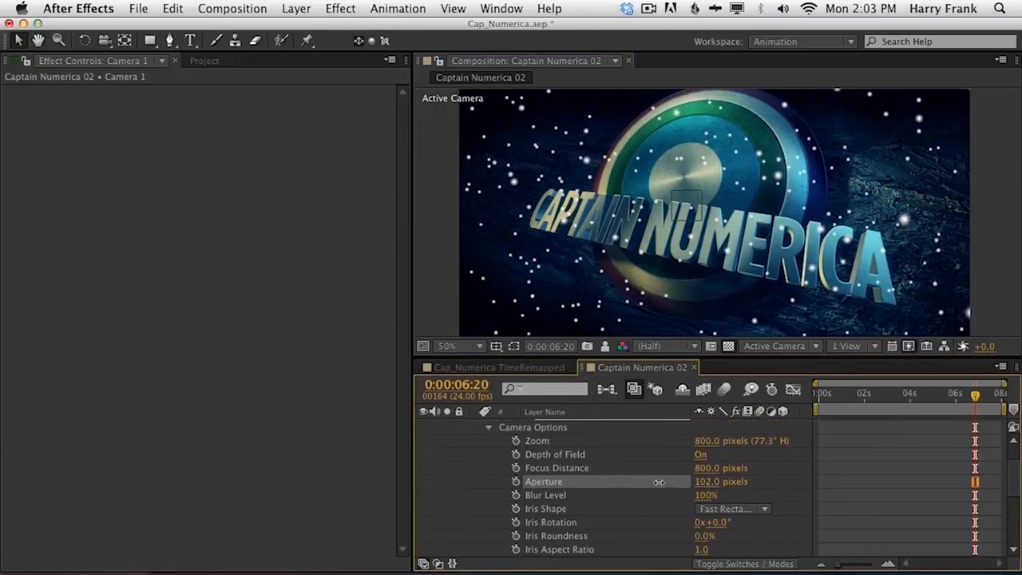
scroll(605, 479, up, 3)
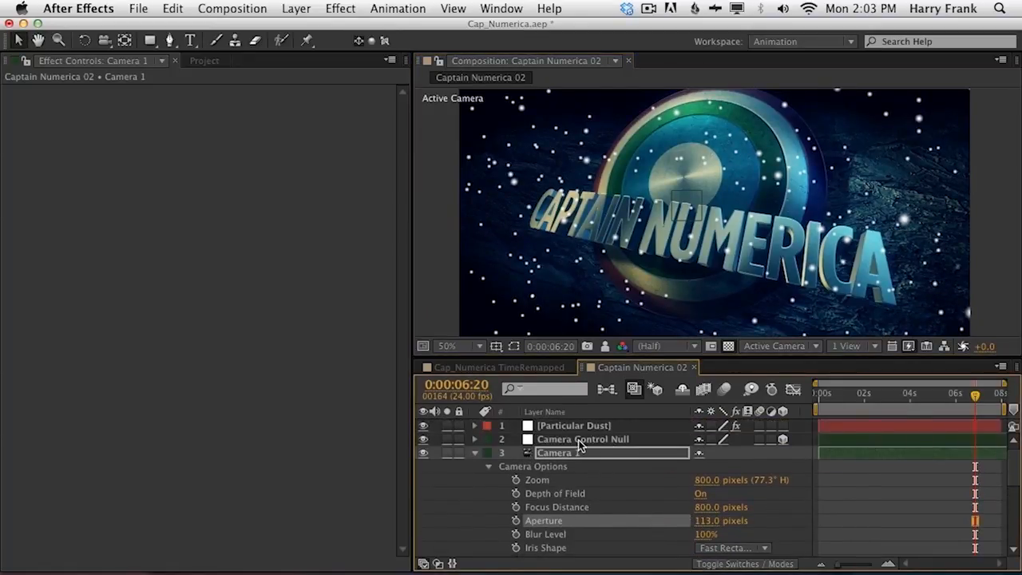
key(Return)
Step: Set the particle Size of the Particular Dust layer to 0.5
click(565, 427)
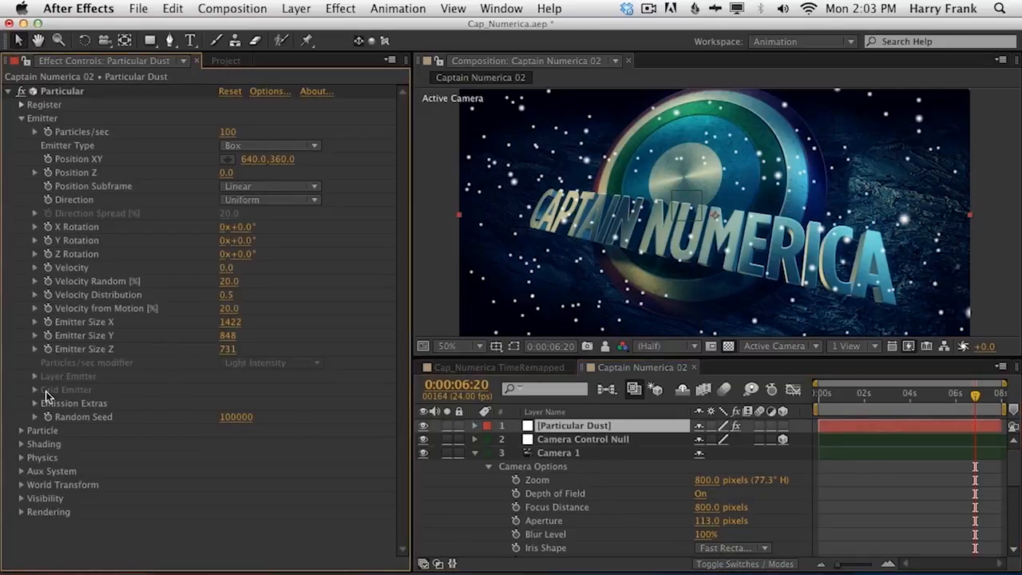
click(22, 430)
scroll(32, 431, down, 5)
click(228, 306)
text(5)
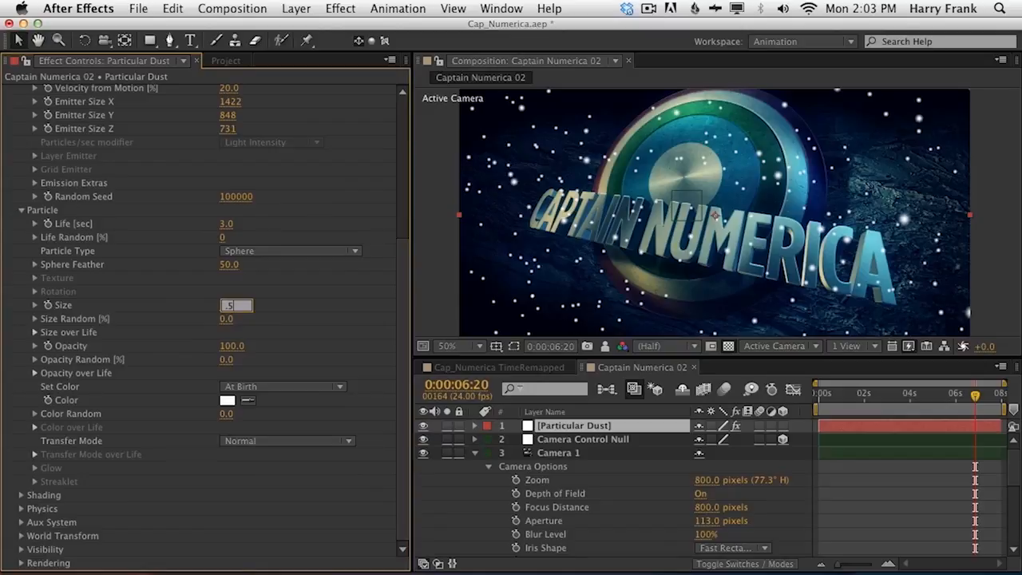
key(Return)
scroll(197, 334, up, 3)
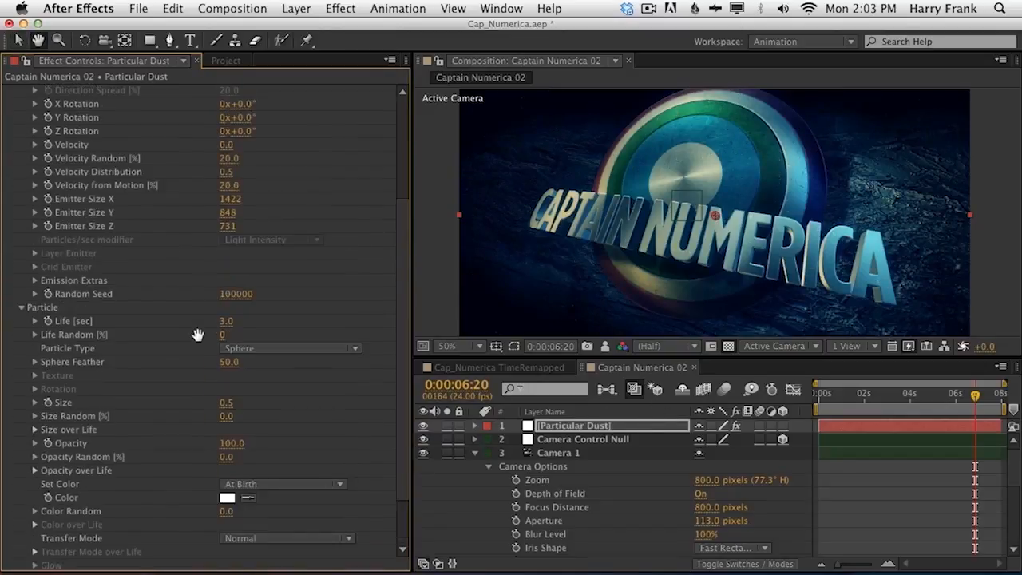
Step: Set the particle Size of the Particular Dust layer to 0.6
scroll(197, 335, up, 1)
click(229, 408)
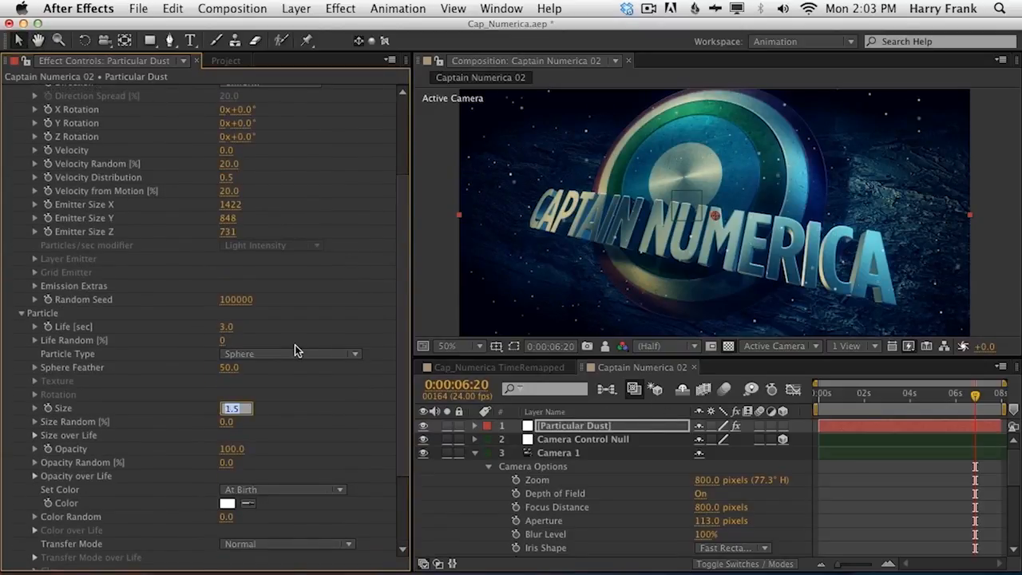
key(BackSpace)
key(Return)
Step: Set the Particular emitter's Particles/sec to 500
key(space)
drag(815, 215, 799, 194)
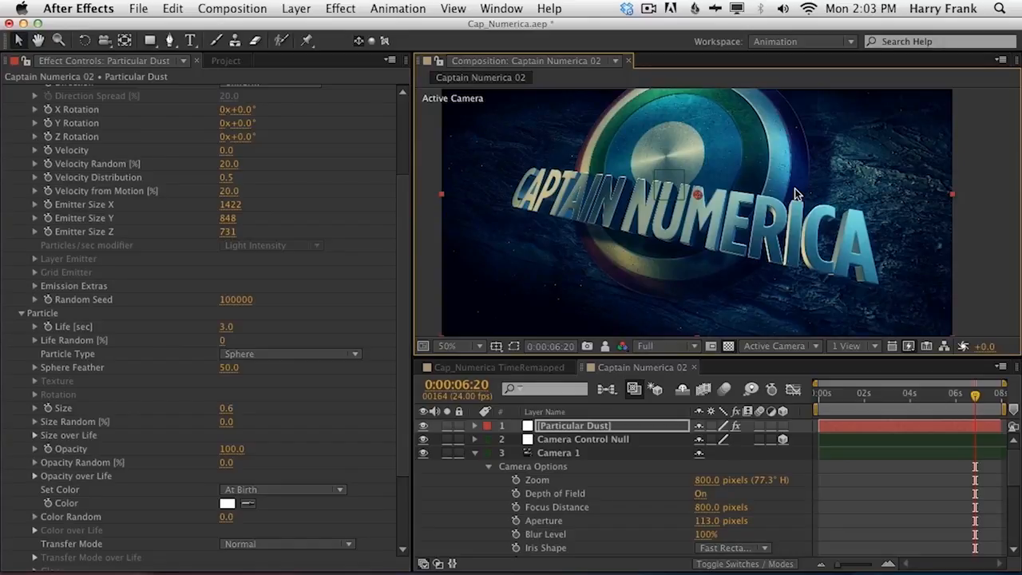
key(period)
key(space)
drag(852, 221, 688, 189)
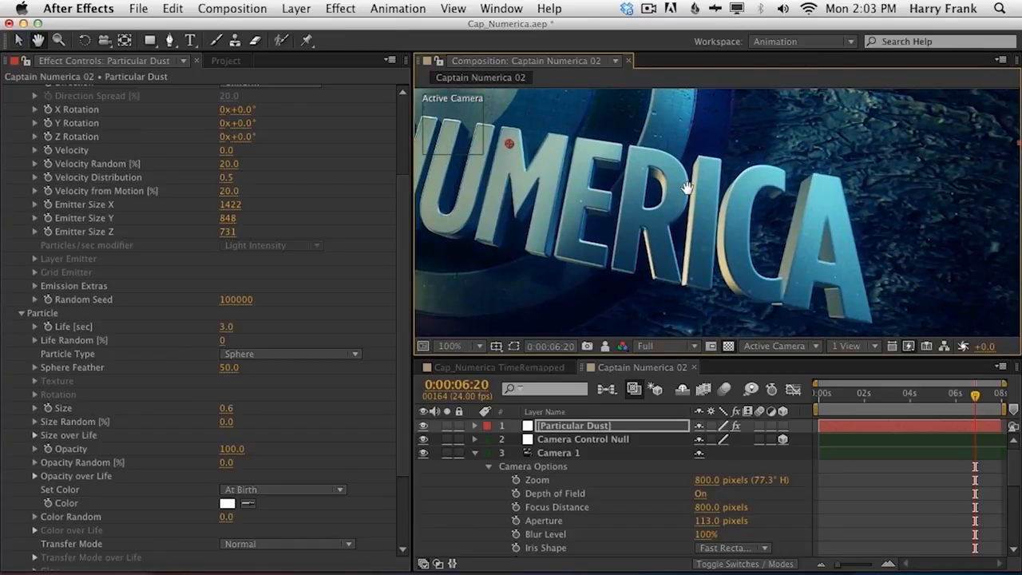
scroll(239, 487, up, 5)
click(228, 134)
text(500)
key(Return)
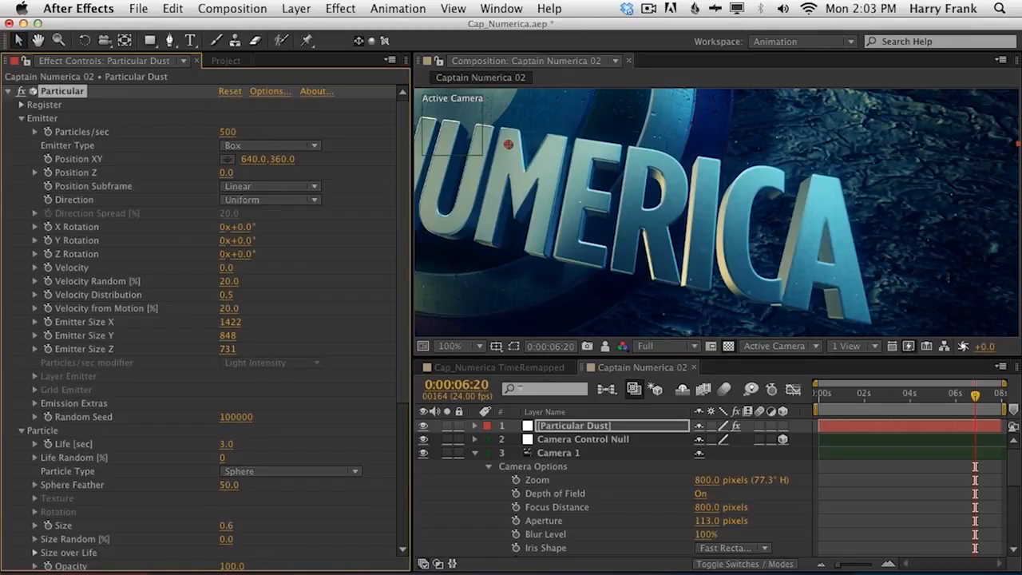
Step: Examine the density and look of the dust across the title and shield at 100% magnification
key(space)
drag(844, 238, 960, 219)
drag(851, 214, 910, 259)
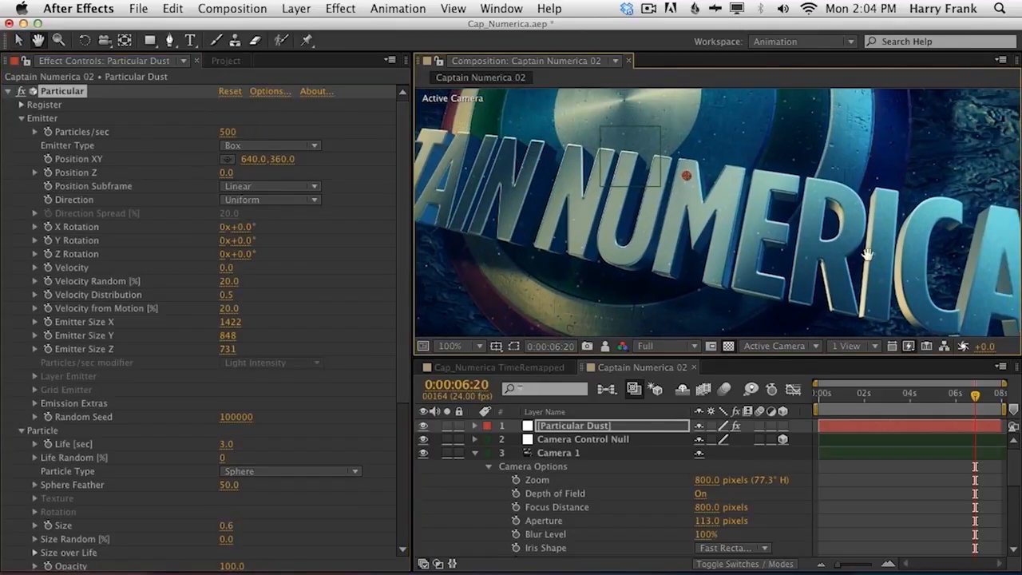
drag(829, 270, 889, 227)
key(space)
drag(652, 216, 714, 228)
drag(744, 136, 776, 146)
key(space)
key(space)
Step: Try a Camera 1 Aperture of 9 pixels to compare the dust blur, and settle on 116 pixels
drag(640, 488, 640, 462)
drag(704, 494, 623, 496)
key(space)
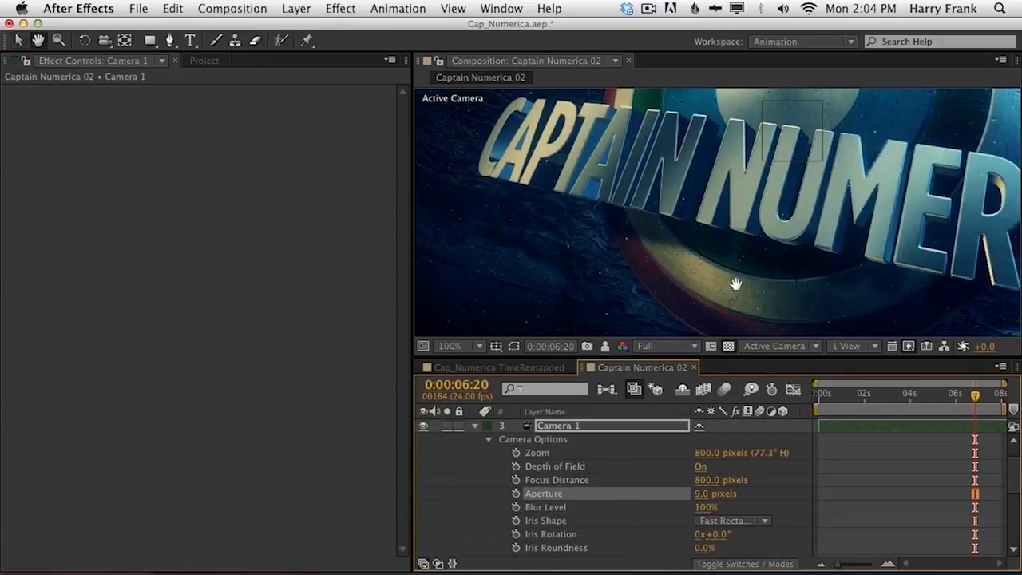
drag(724, 286, 696, 250)
drag(699, 496, 779, 488)
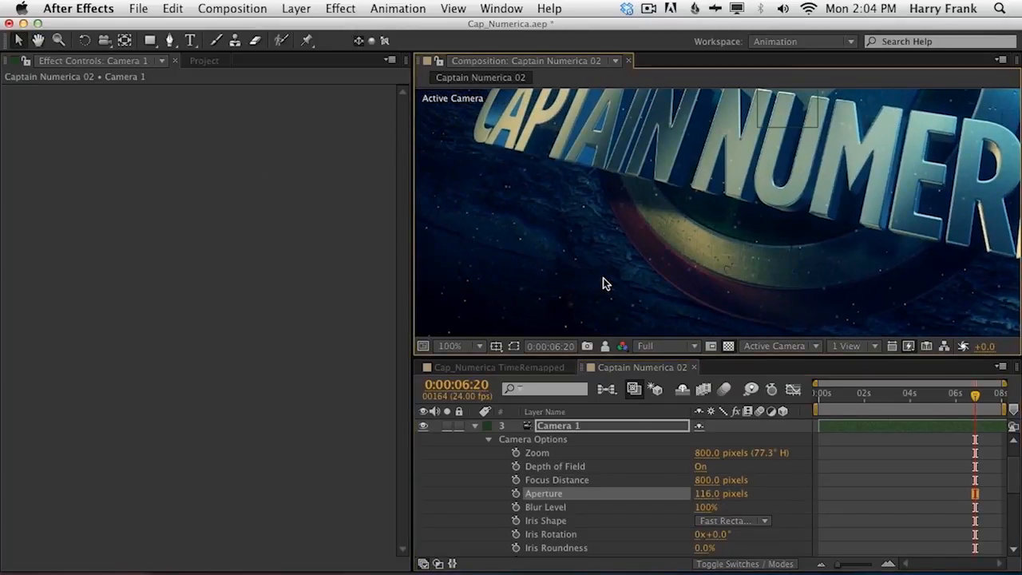
drag(602, 278, 750, 259)
key(space)
drag(871, 304, 830, 269)
key(space)
mouse_move(894, 233)
mouse_down()
mouse_move(681, 254)
mouse_move(724, 262)
mouse_move(717, 252)
mouse_move(908, 230)
mouse_move(899, 226)
mouse_up()
Step: Collapse the Camera 1 properties in the timeline and show the whole frame at 50% magnification
click(558, 426)
key(u)
key(space)
key(comma)
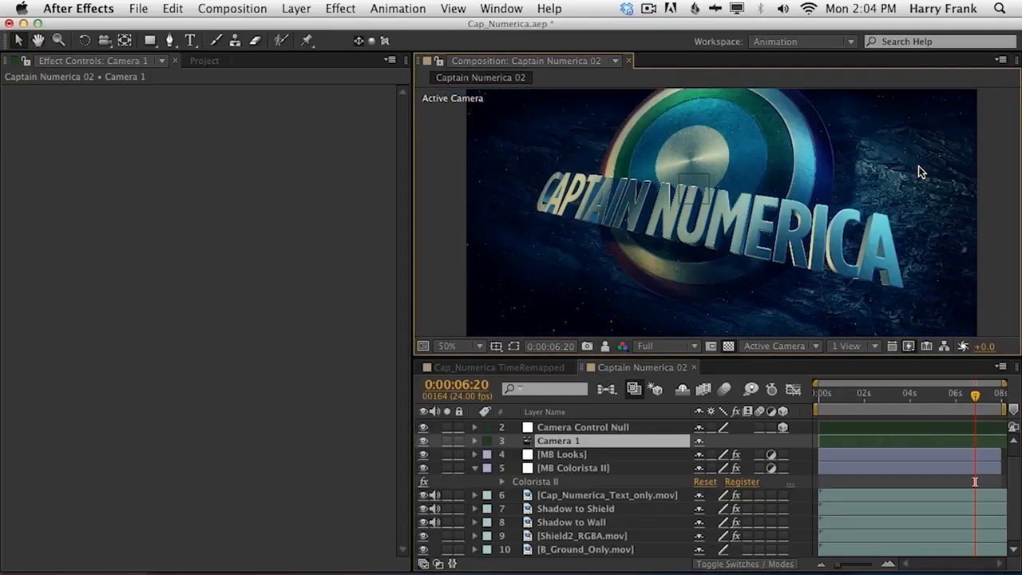
key(space)
drag(808, 237, 798, 217)
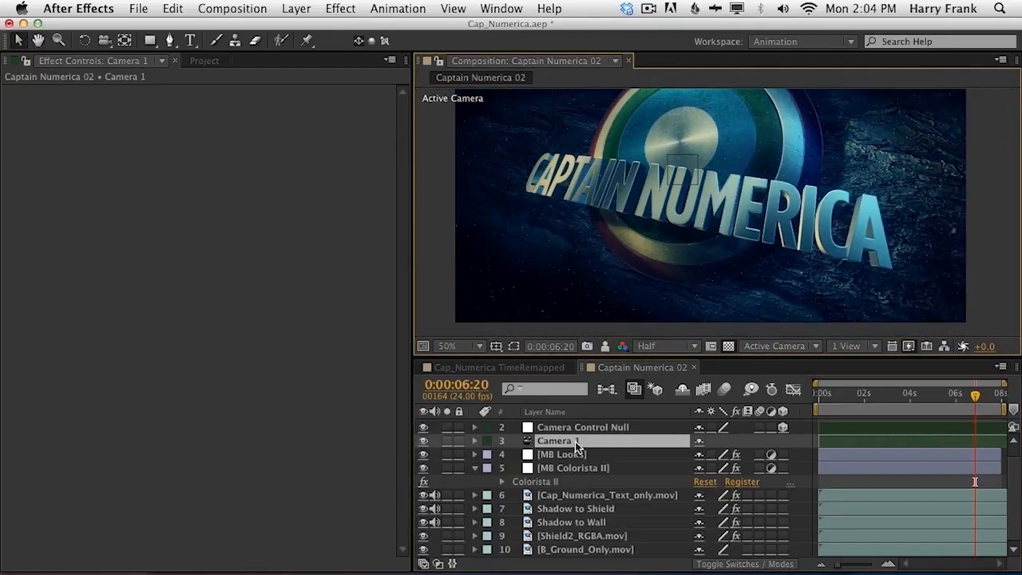
key(space)
mouse_move(781, 281)
mouse_down()
mouse_move(771, 301)
mouse_move(775, 293)
mouse_up()
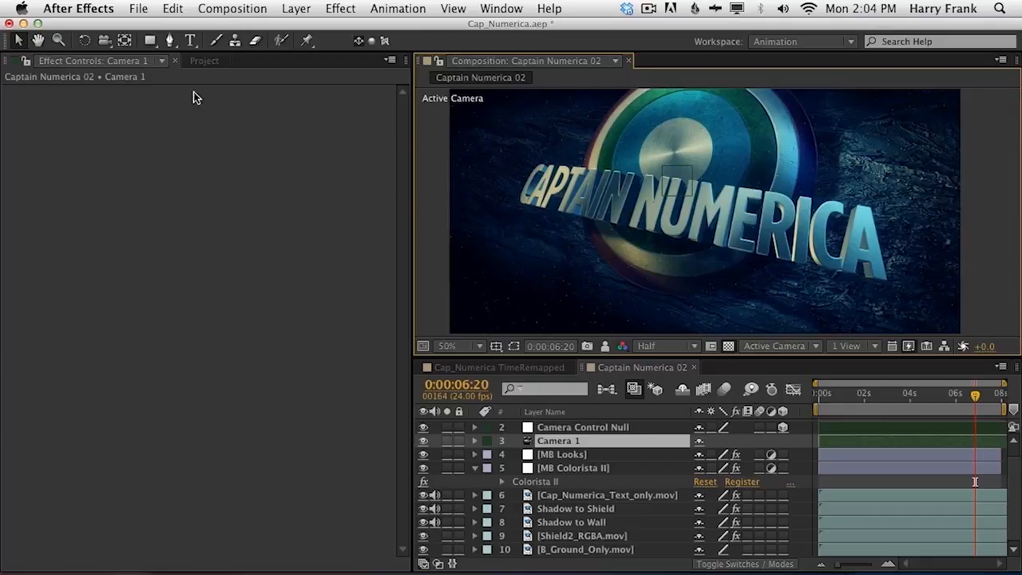
Step: Add the background, Cap_Numerica and shield depth movies from the DEPTH folder beneath all layers of the composition
click(197, 63)
click(24, 218)
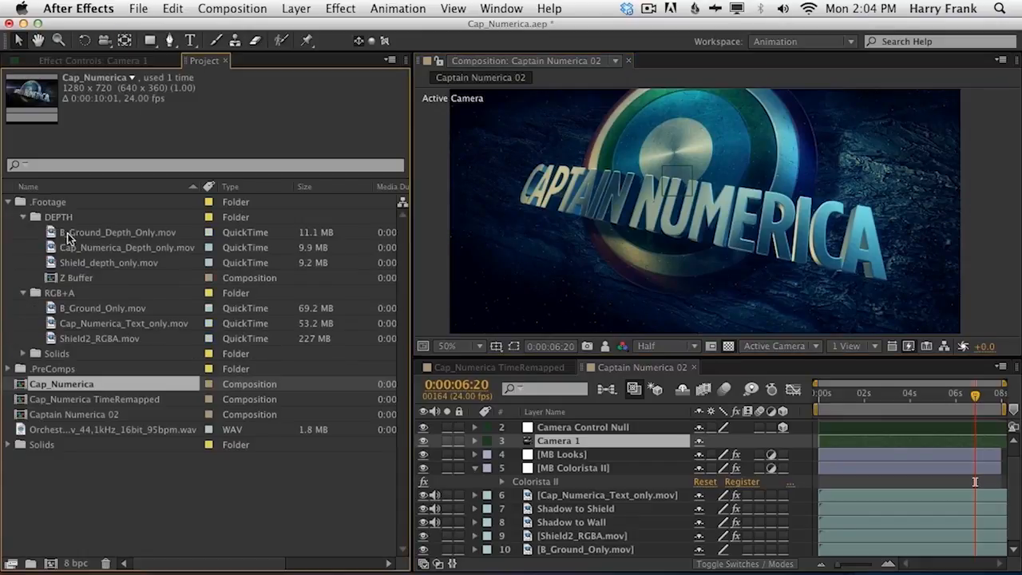
click(74, 232)
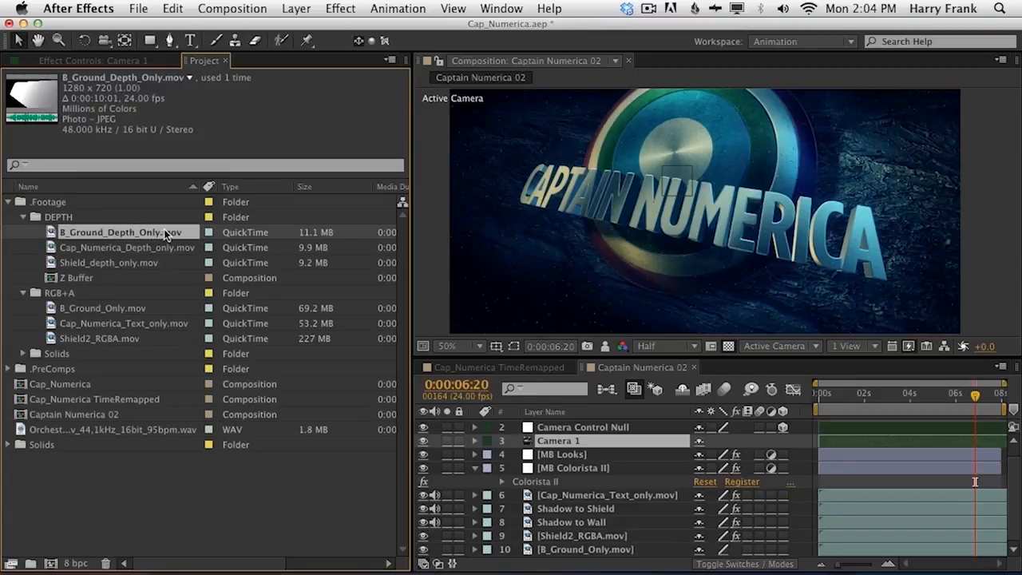
click(117, 249)
click(136, 265)
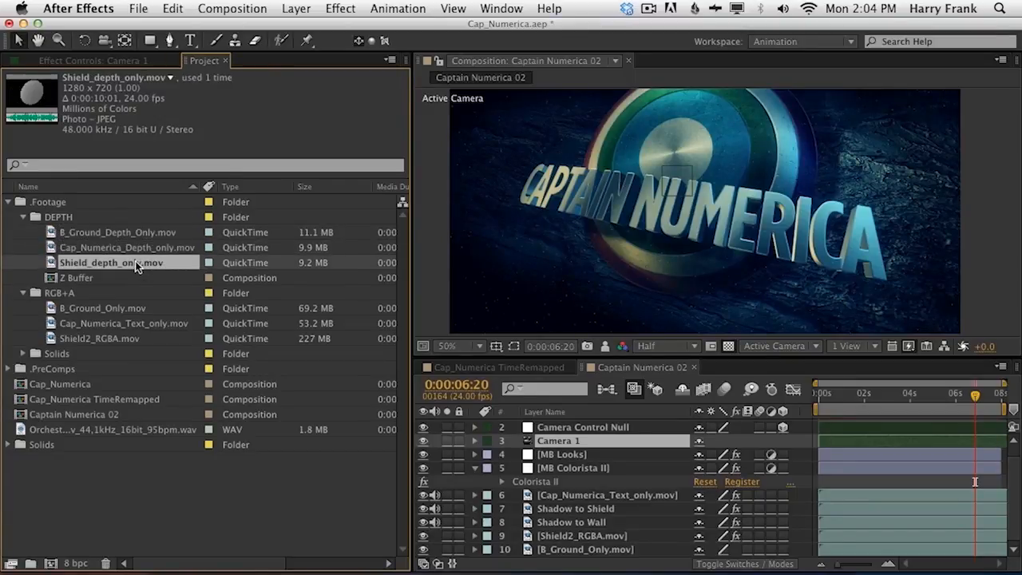
click(133, 249)
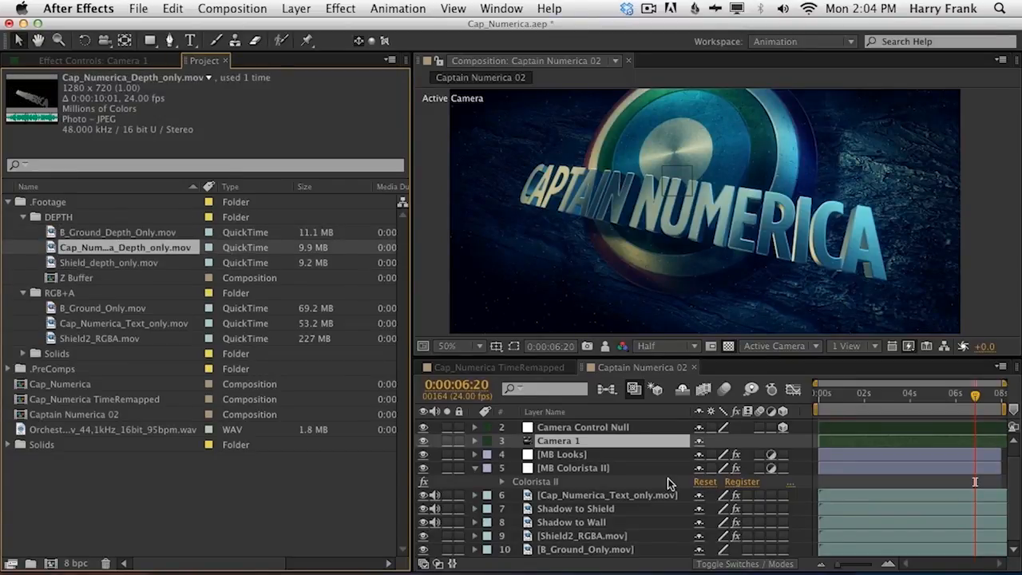
drag(42, 226, 78, 261)
drag(79, 261, 595, 553)
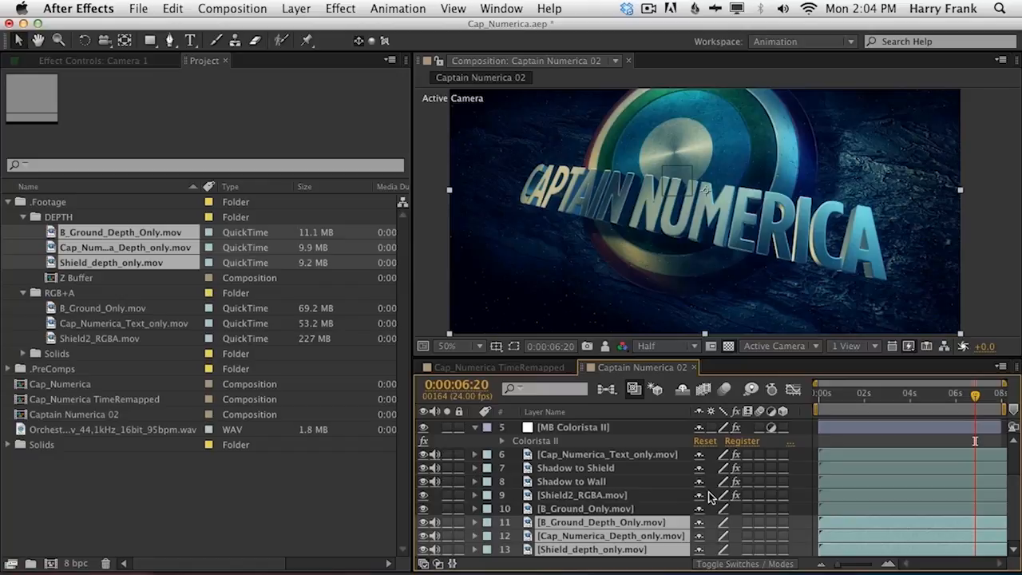
Step: Mark the three depth layers as shy so they are hidden in the timeline, and collapse the MB Colorista II effect listing
click(681, 388)
click(699, 523)
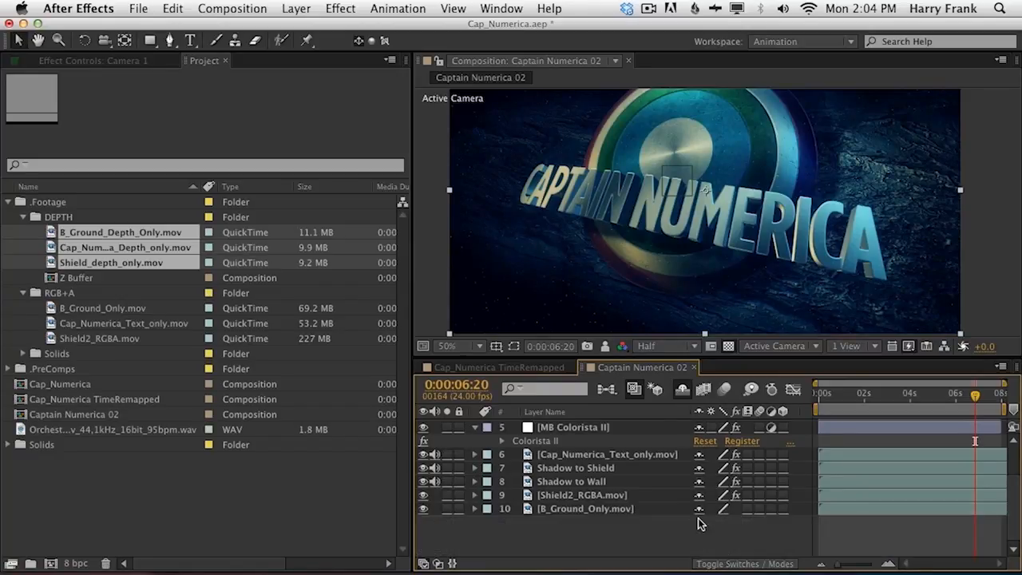
scroll(551, 543, up, 3)
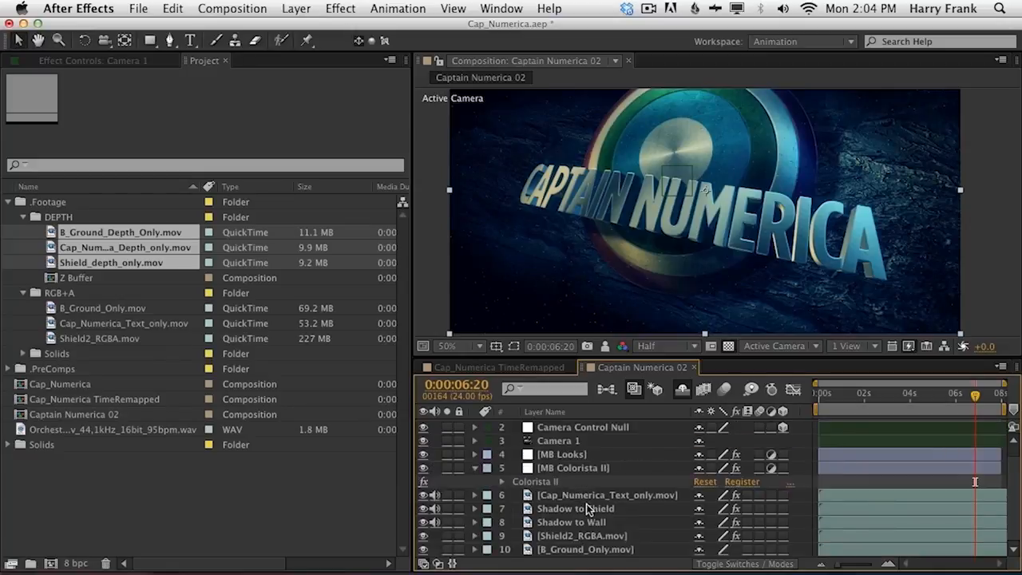
click(589, 467)
key(e)
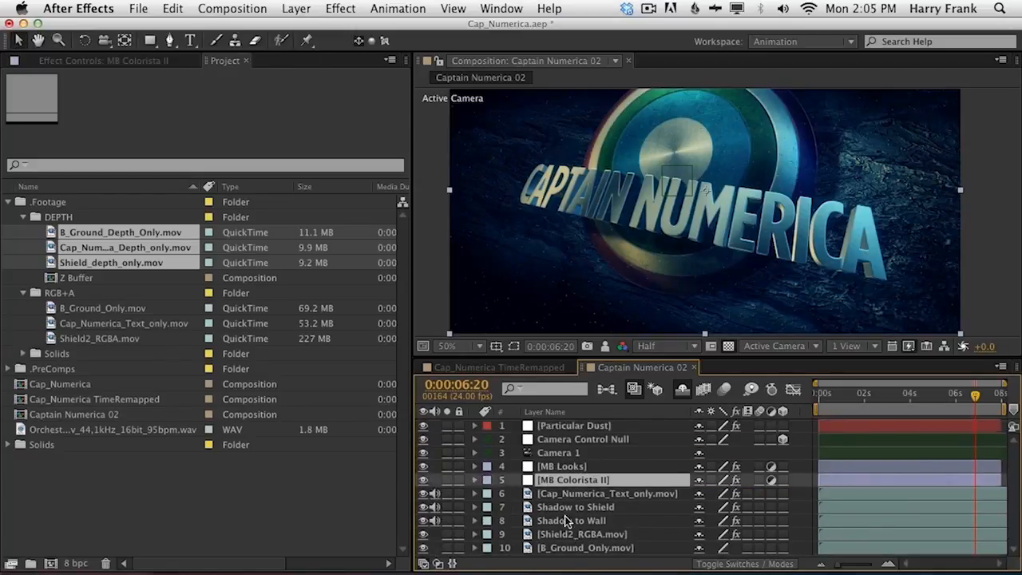
Step: Solo the Cap_Numerica_Text_only.mov layer and apply the Camera Lens Blur effect to it
click(625, 489)
click(447, 494)
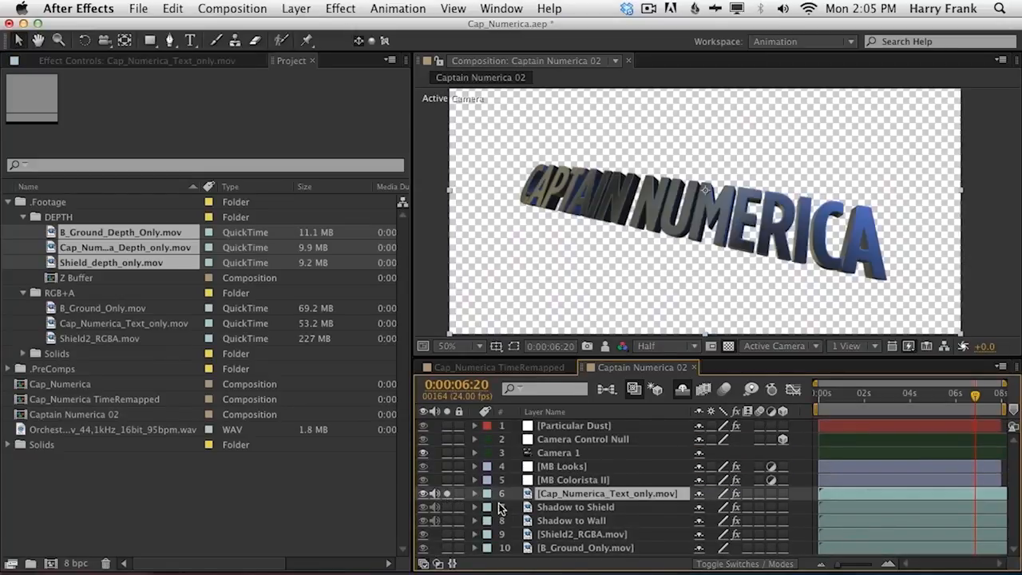
click(368, 8)
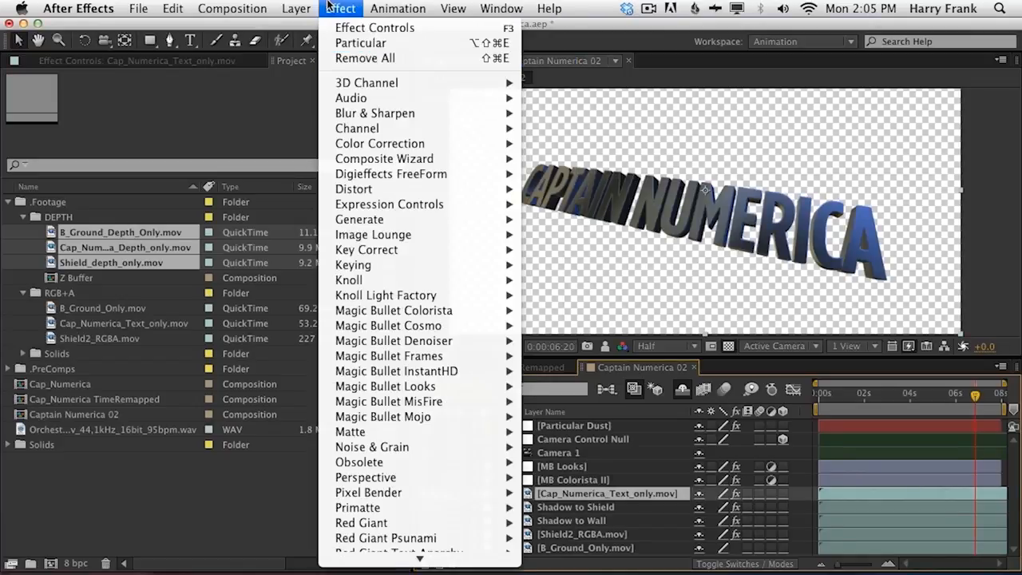
mouse_move(362, 85)
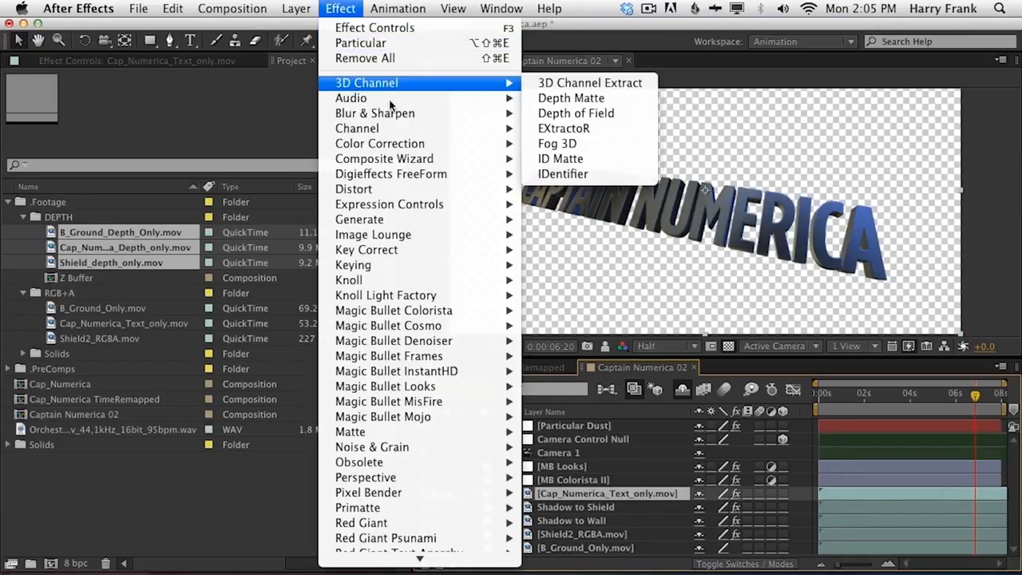
mouse_move(429, 156)
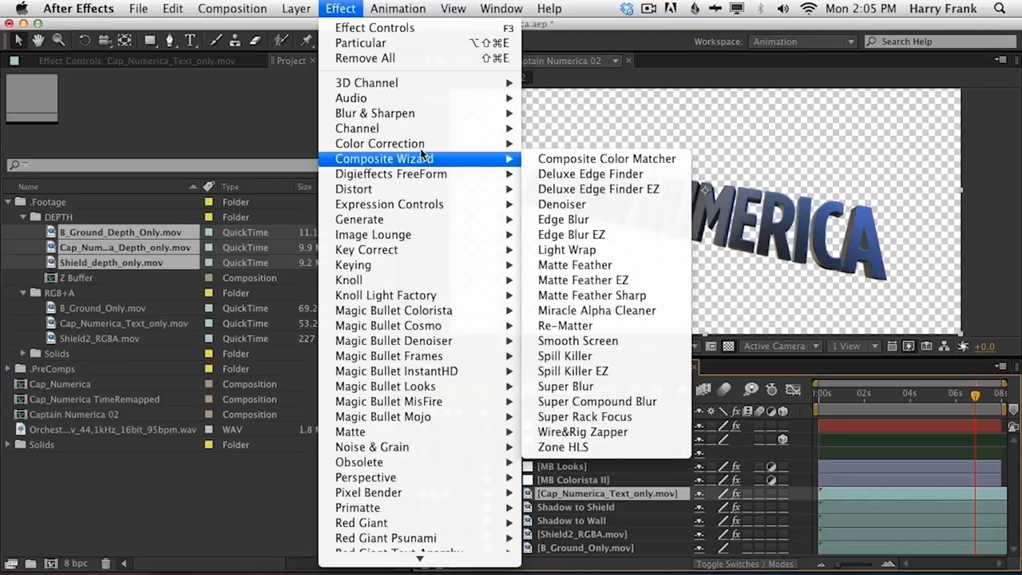
mouse_move(389, 117)
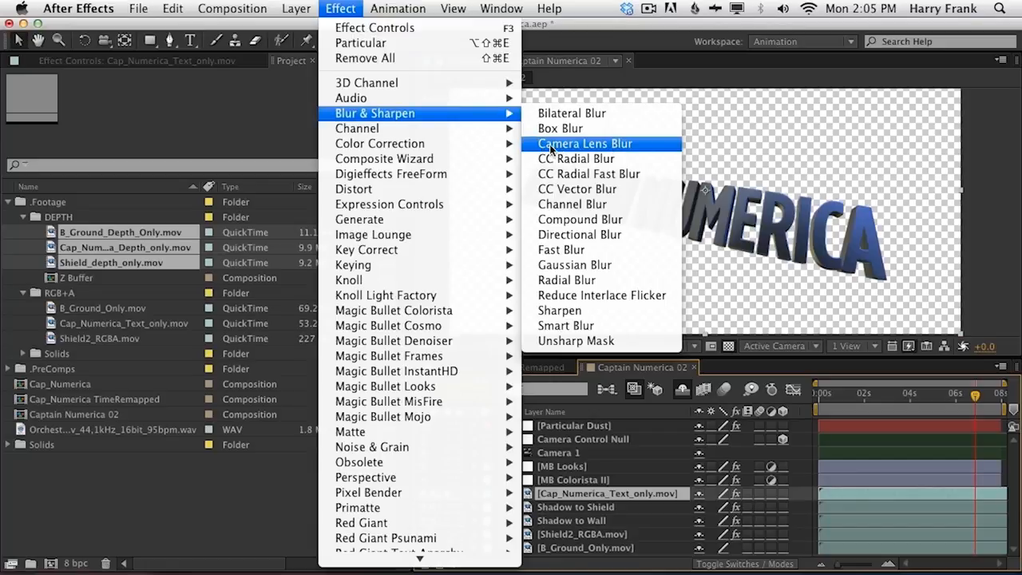
click(636, 145)
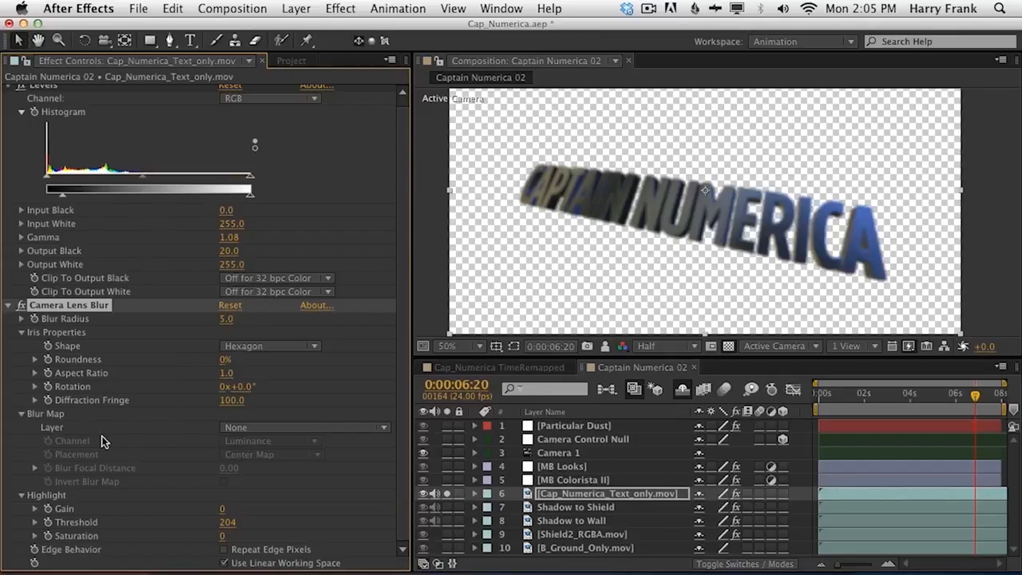
Step: Use Cap_Numerica_Depth_only.mov as the Camera Lens Blur map layer and view the title against black instead of the transparency grid
click(259, 427)
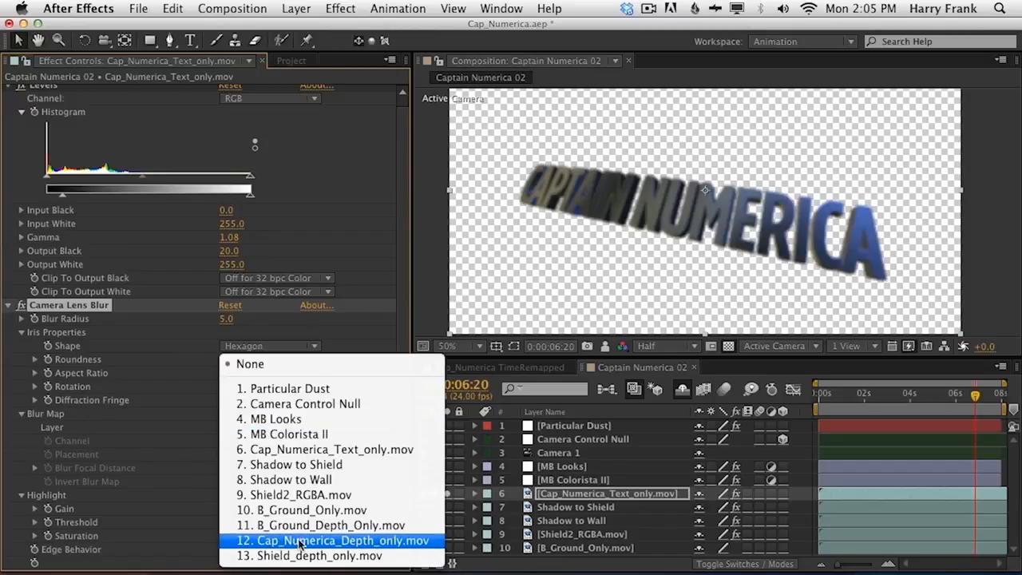
click(348, 543)
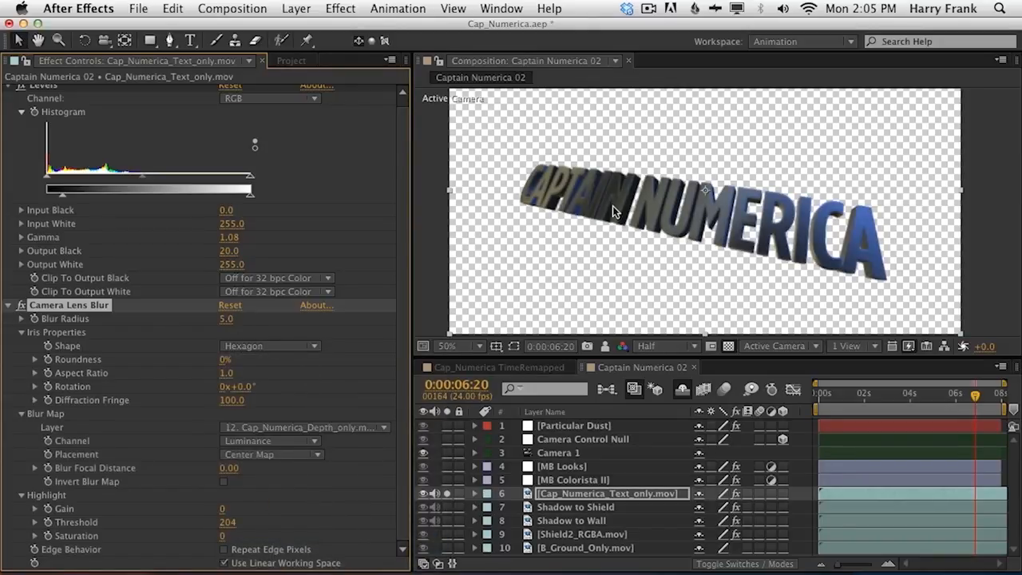
click(727, 346)
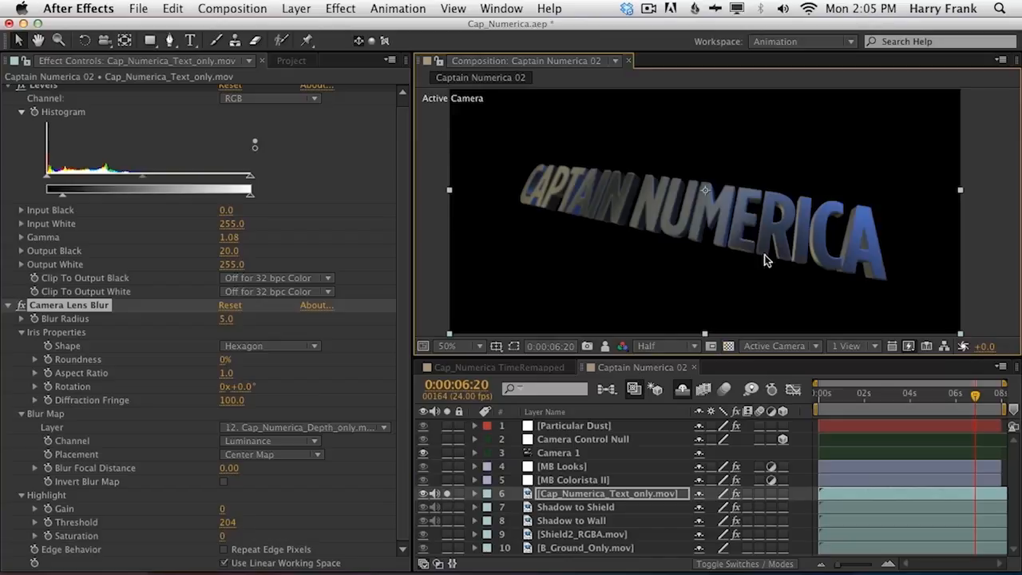
scroll(772, 248, down, 1)
scroll(776, 247, up, 2)
drag(568, 198, 771, 211)
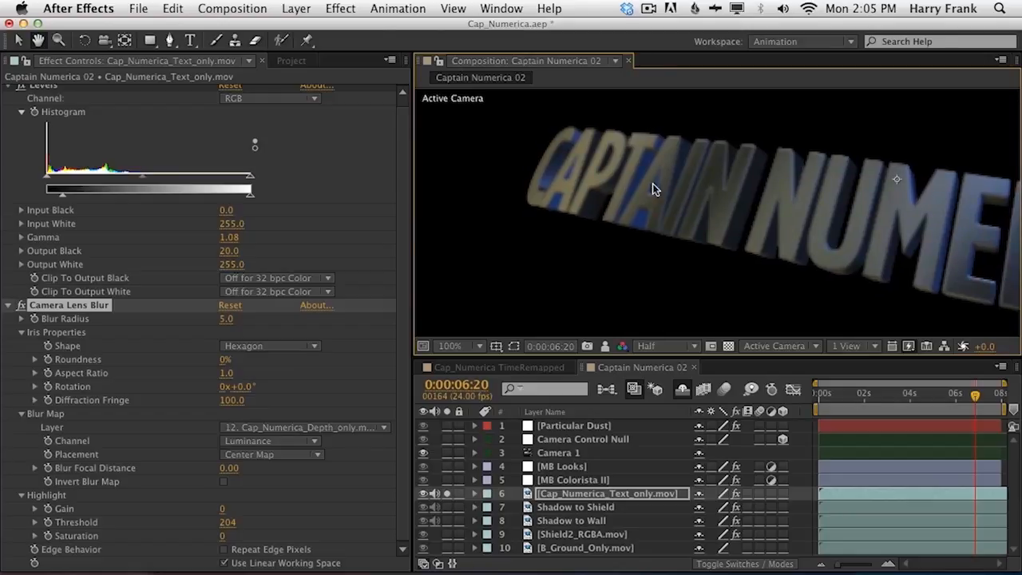
drag(786, 218, 584, 198)
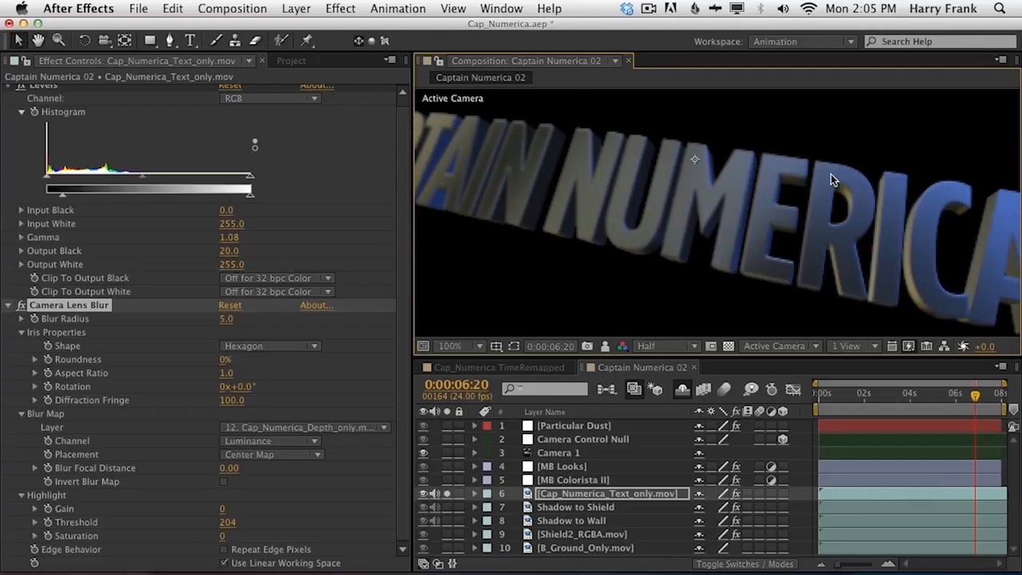
drag(573, 313, 770, 329)
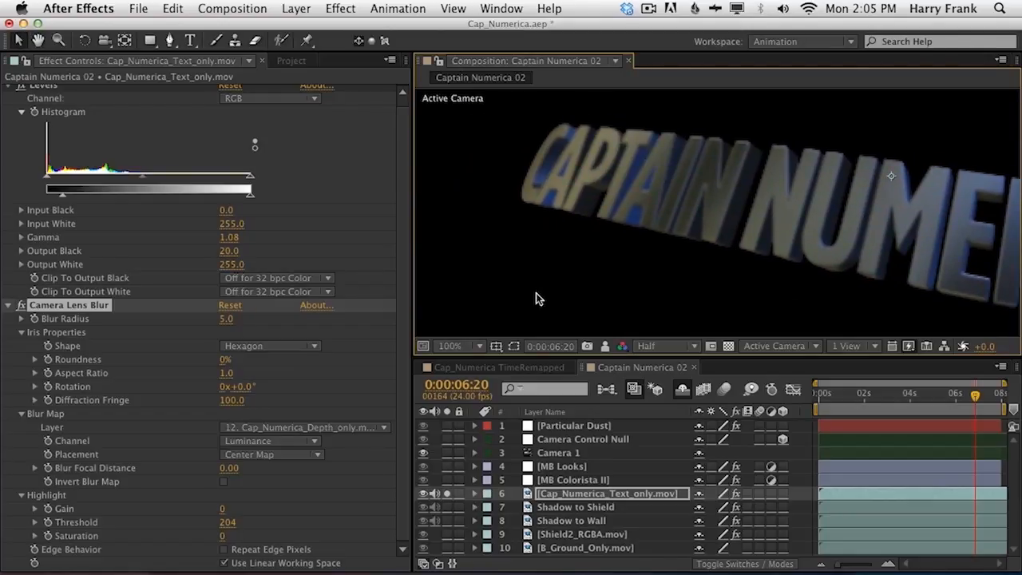
Step: Compare the title with and without Camera Lens Blur, and set the effect's Blur Radius to 3.0
click(18, 305)
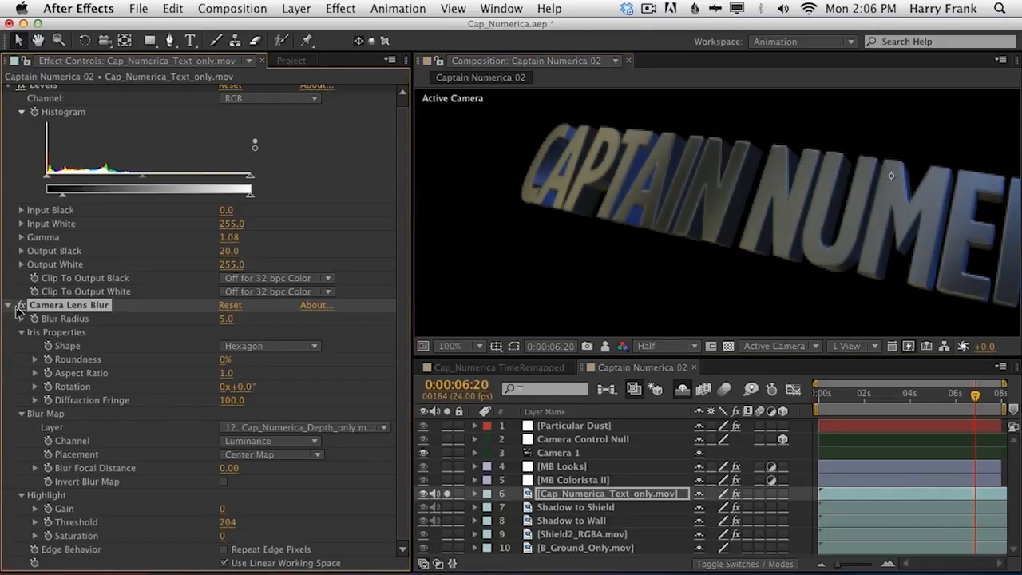
click(17, 306)
click(17, 305)
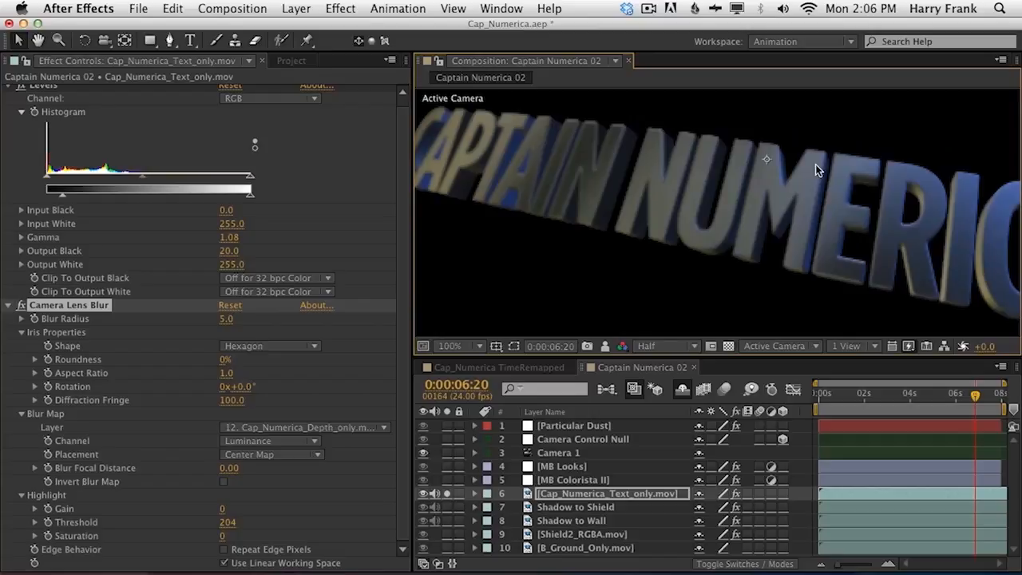
click(229, 319)
key(Return)
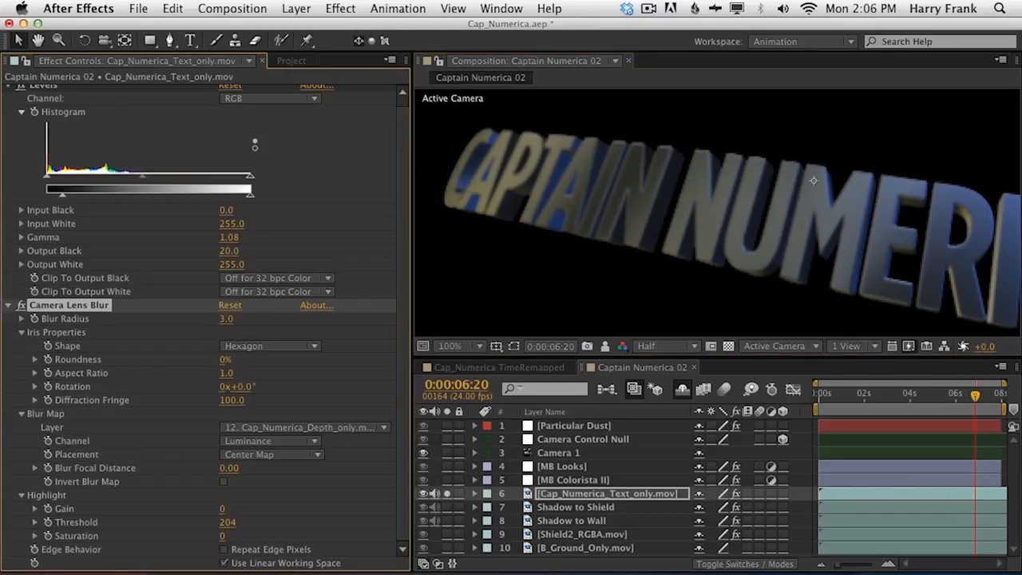
Step: Reveal and collapse the effects of the Cap_Numerica_Text_only.mov layer in the timeline
click(590, 497)
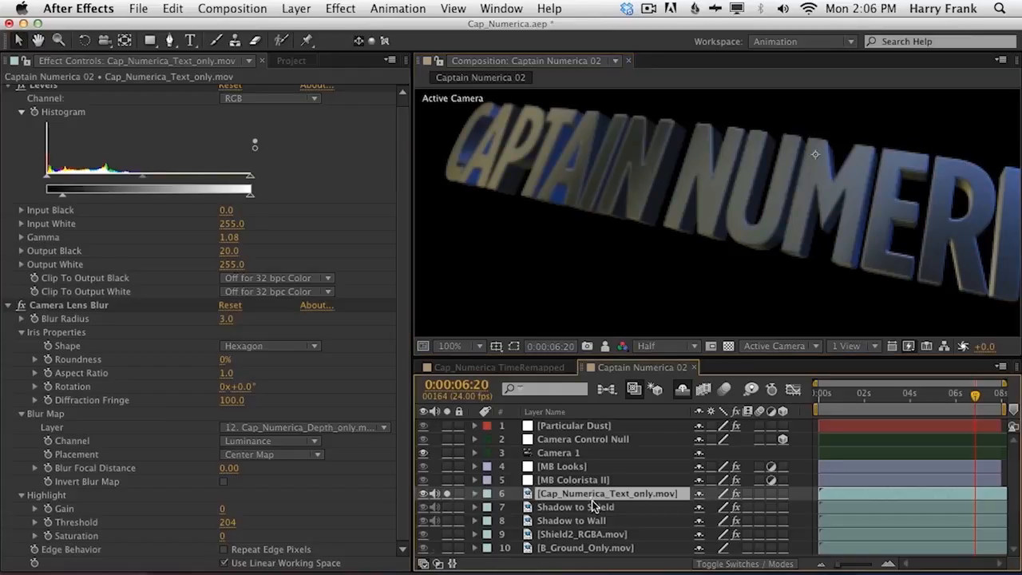
key(e)
click(551, 520)
key(e)
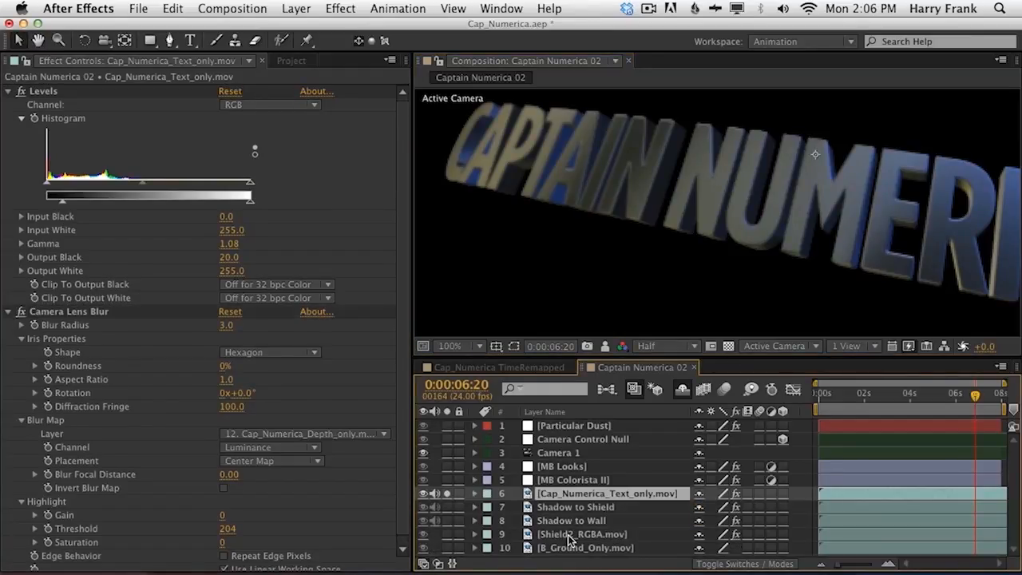
Step: Set the Camera Lens Blur map layer on Shield2_RGBA.mov to Shield_depth_only.mov
click(585, 535)
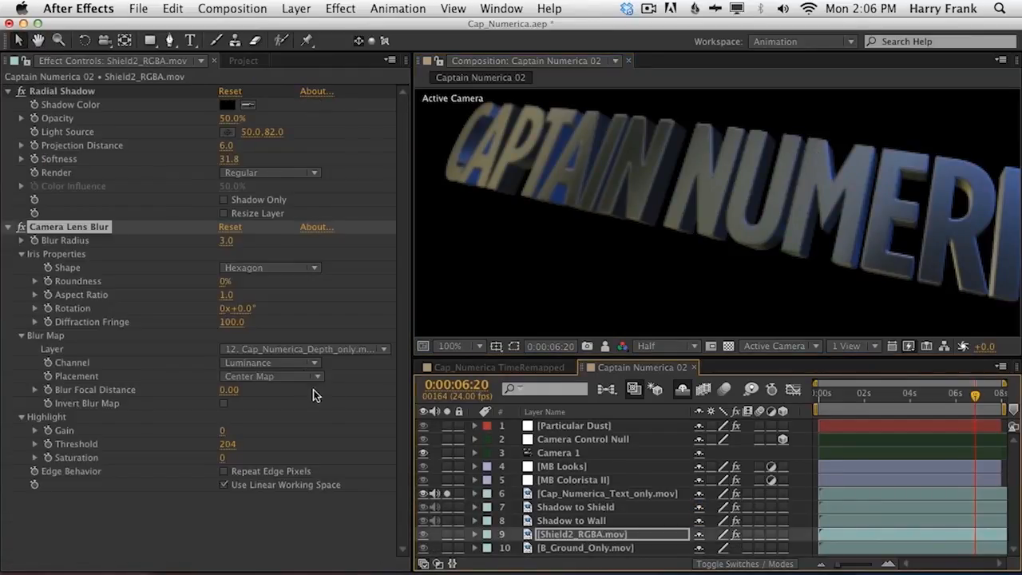
click(268, 349)
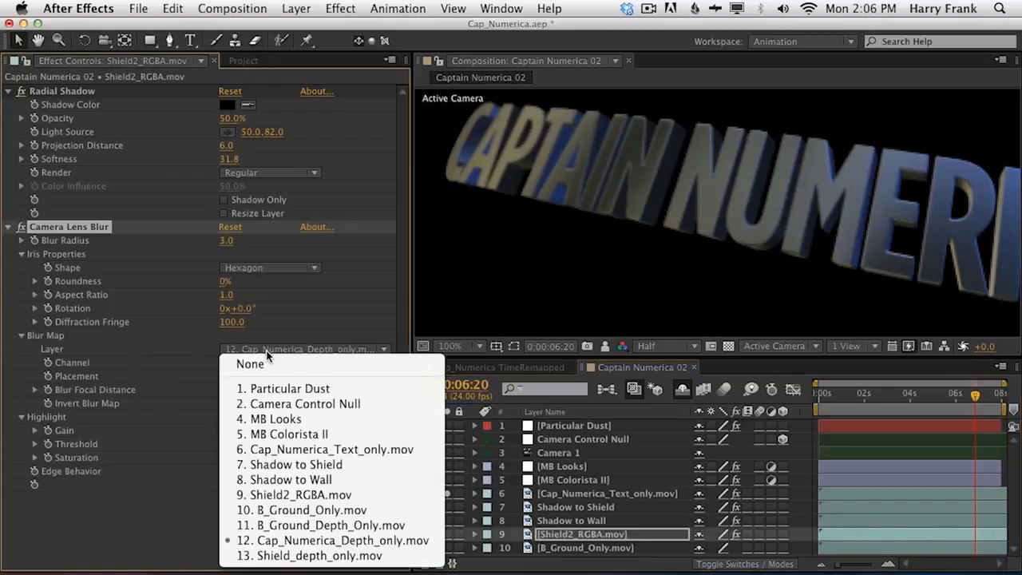
click(330, 556)
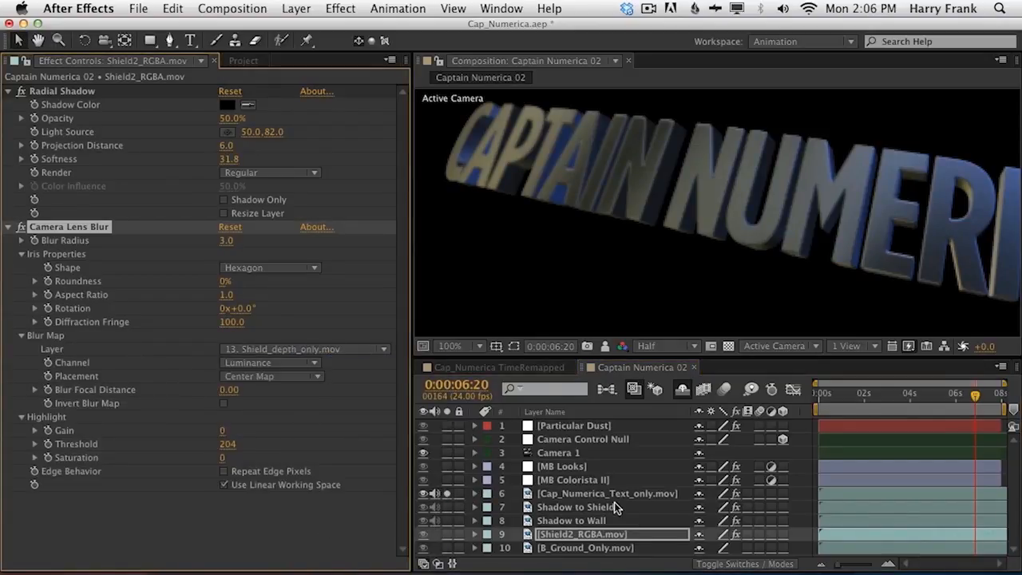
Step: On B_Ground_Only.mov, set the Camera Lens Blur map layer to B_Ground_Depth_Only.mov and the Blur Radius to 8.0
click(570, 548)
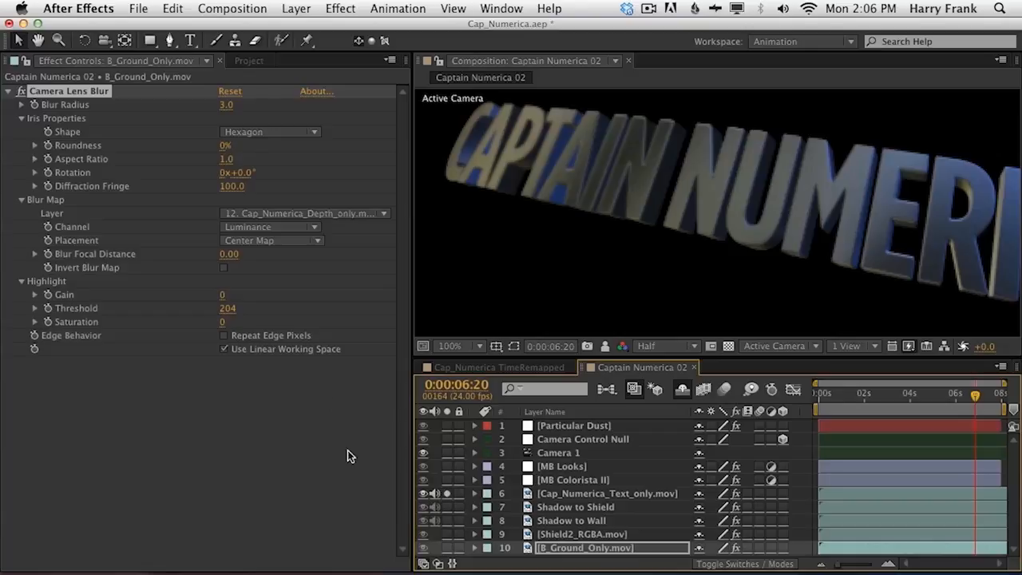
click(286, 215)
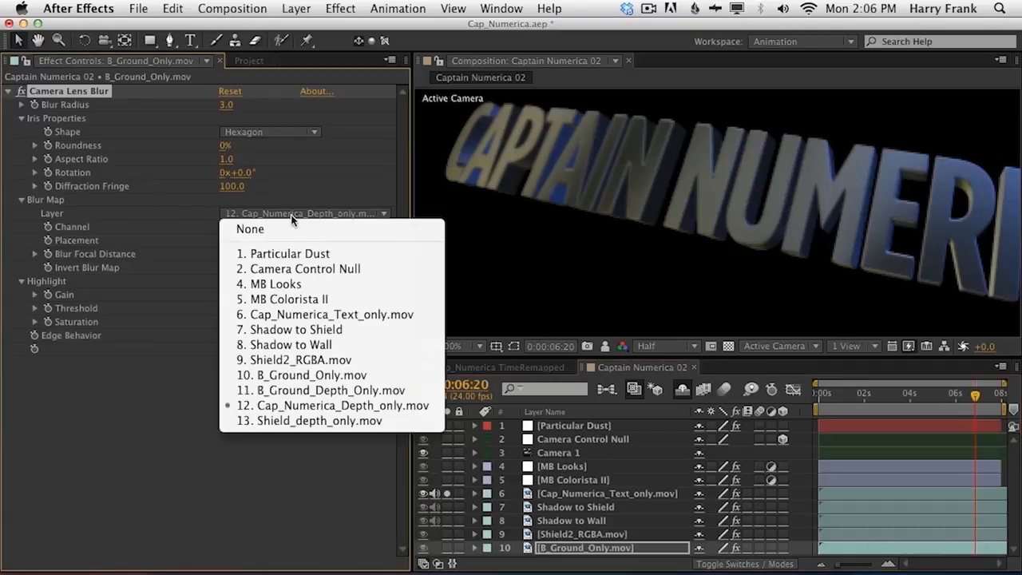
click(335, 390)
drag(226, 106, 237, 107)
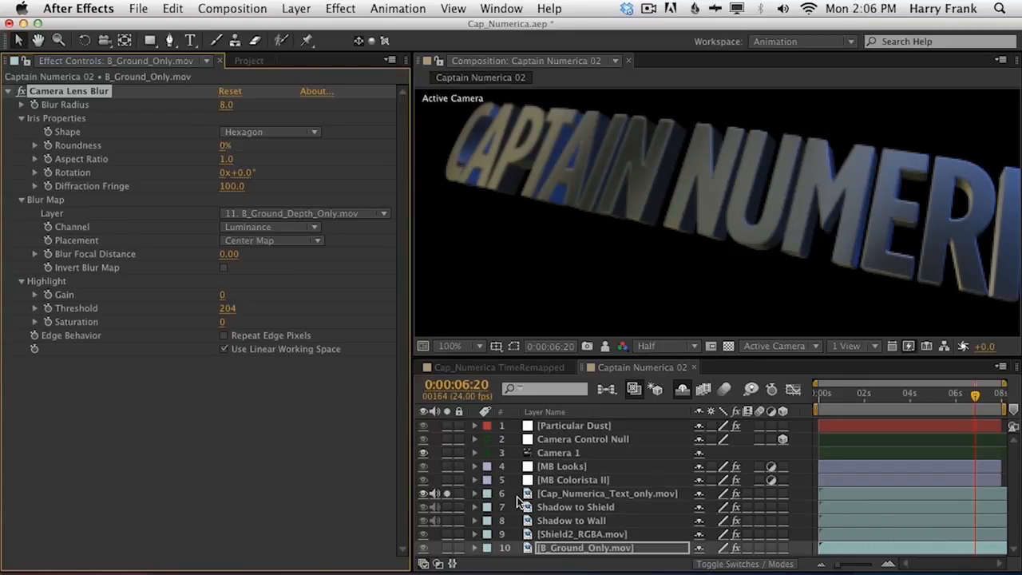
Step: Unsolo the Cap_Numerica_Text_only.mov layer and view the whole composition at 50%
click(447, 494)
key(h)
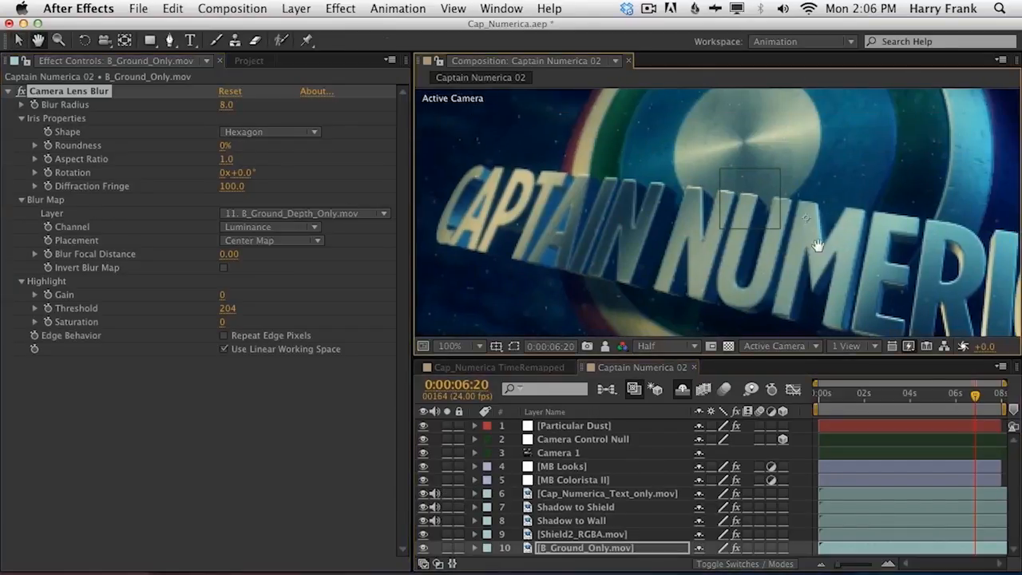
scroll(843, 190, down, 2)
drag(843, 190, 787, 153)
key(v)
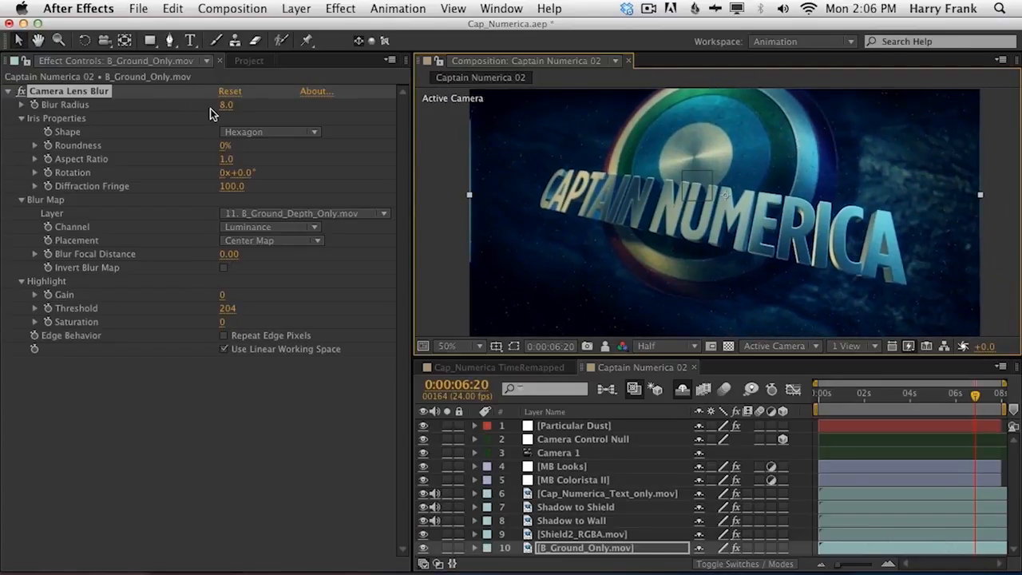
Step: Try different background blur strengths and set the Camera Lens Blur radius on B_Ground_Only.mov to 6
drag(210, 101, 211, 102)
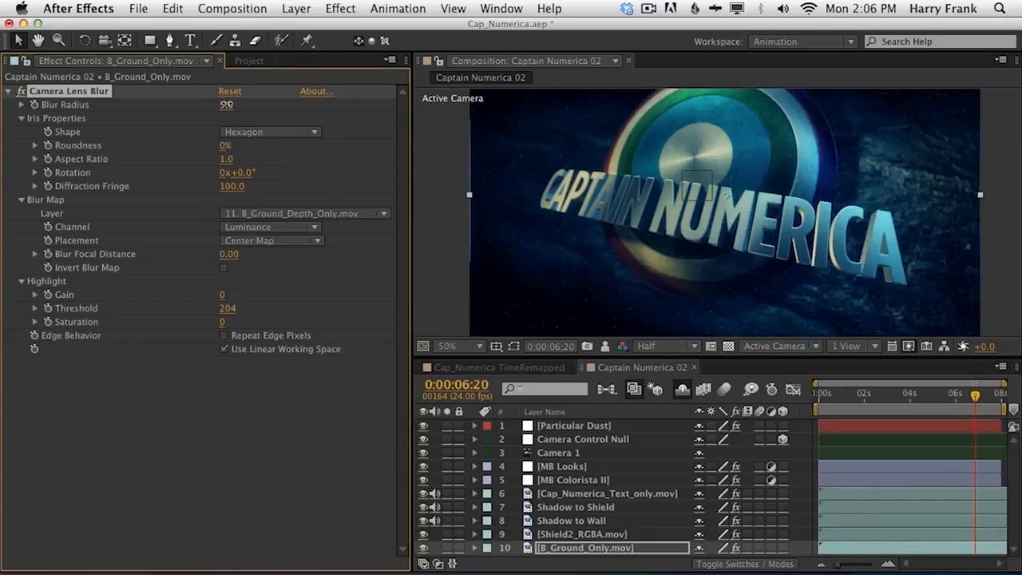
drag(233, 104, 234, 105)
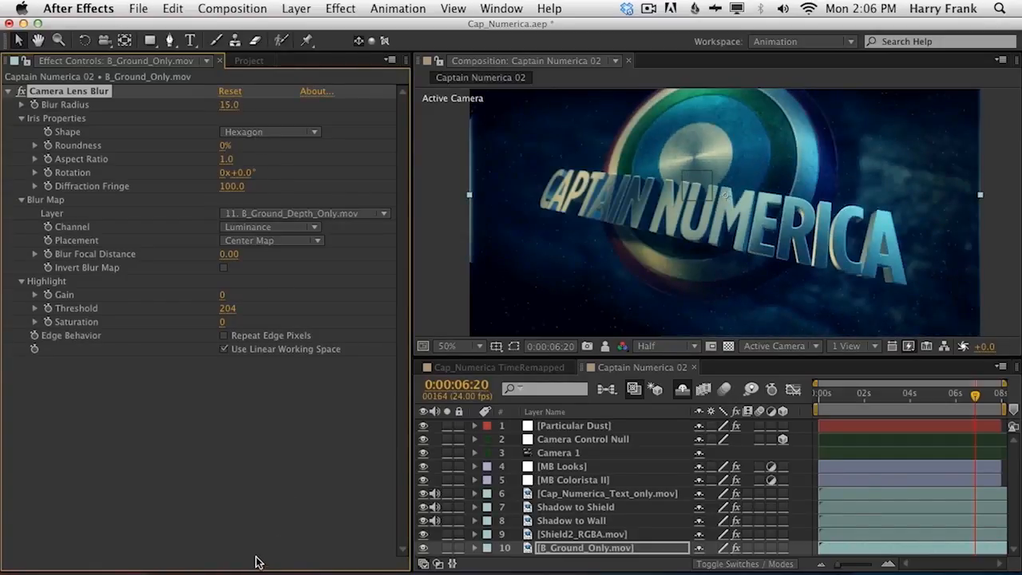
click(230, 105)
key(Down)
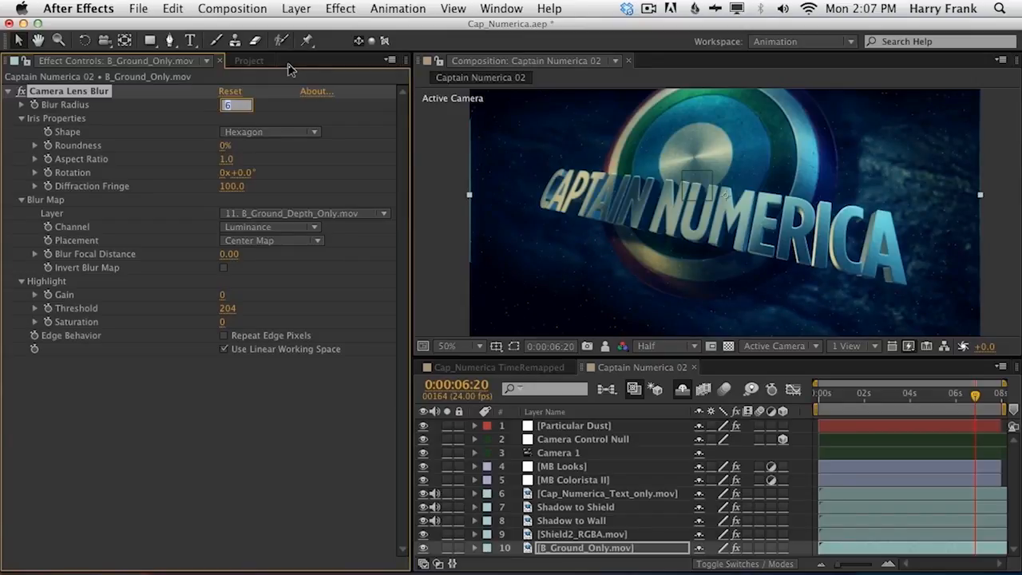
key(Return)
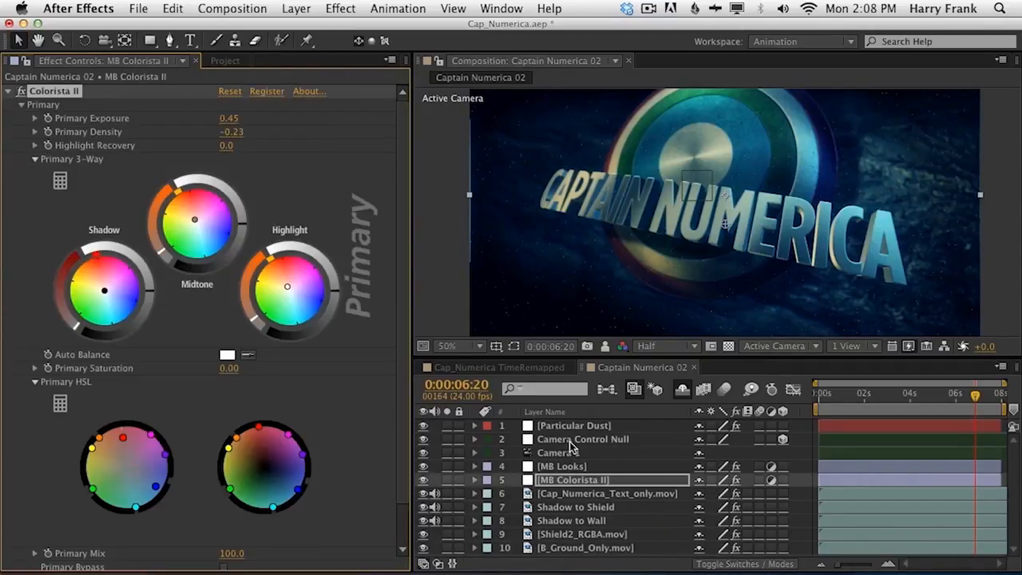
Step: Add a white 1280 x 720 px solid named Shine above all other layers
super+click(575, 484)
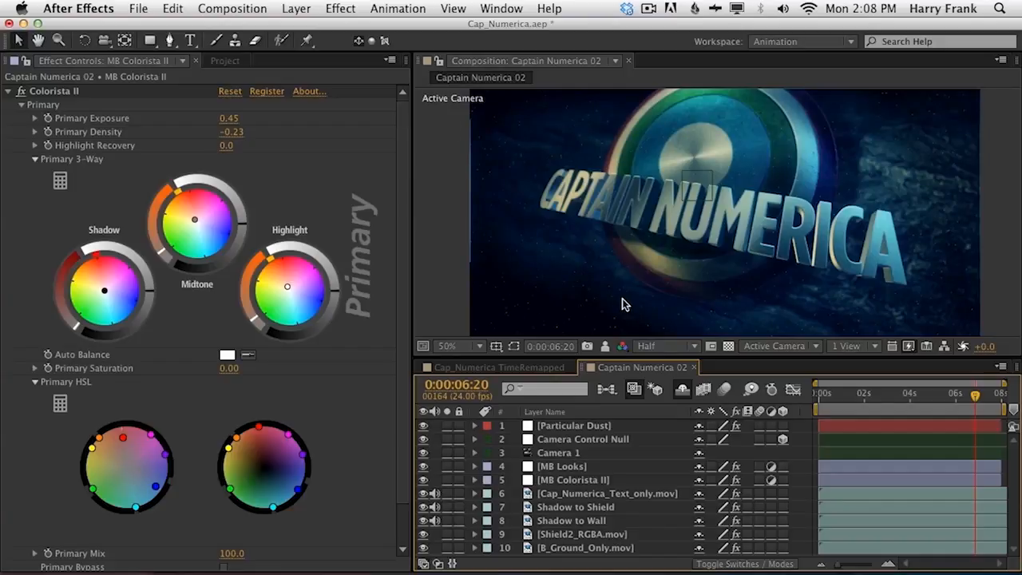
key(super+y)
text(Shine)
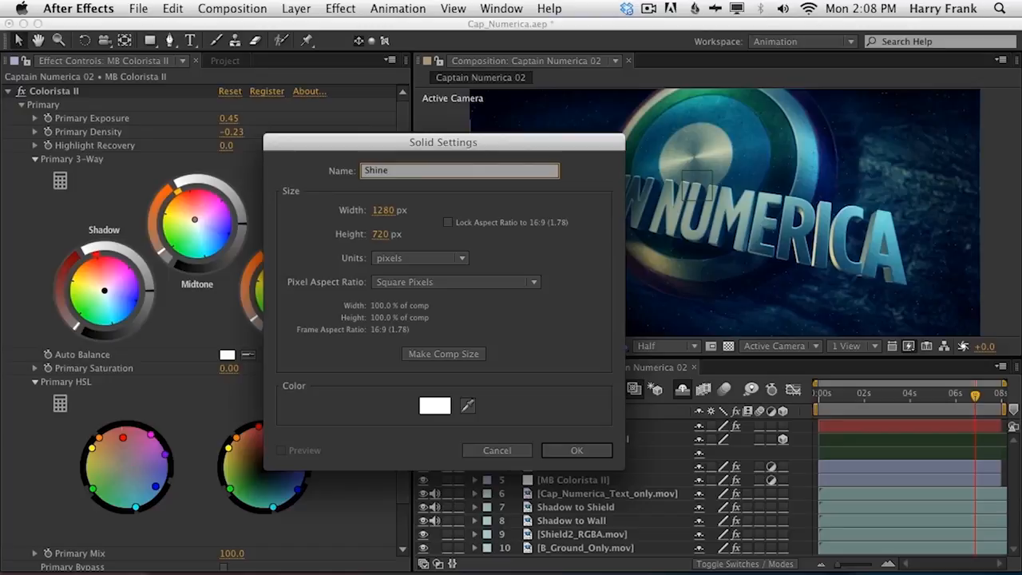
key(Return)
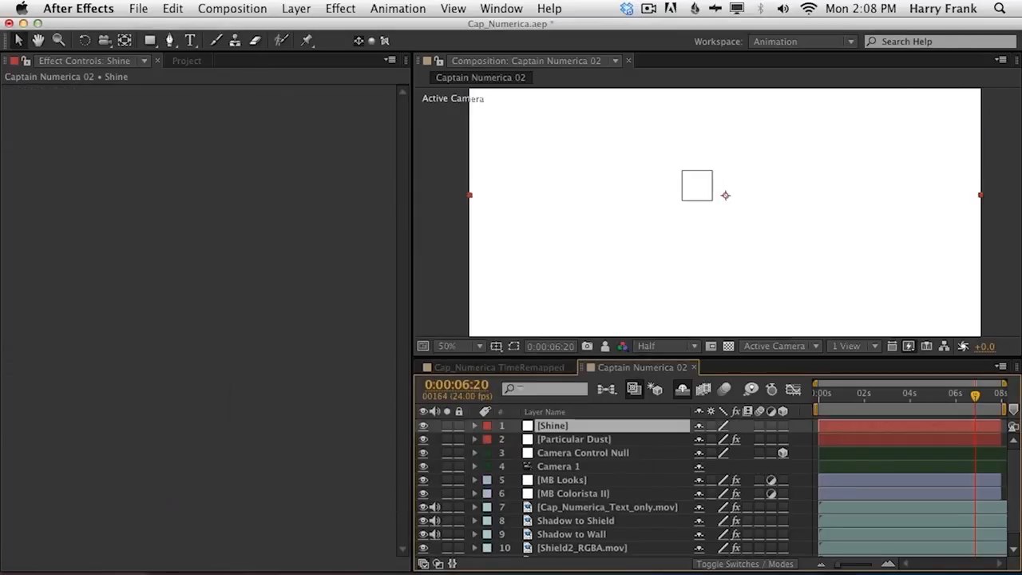
Step: Turn the Shine solid into an adjustment layer and apply the Trapcode Shine effect to it
click(771, 425)
click(341, 8)
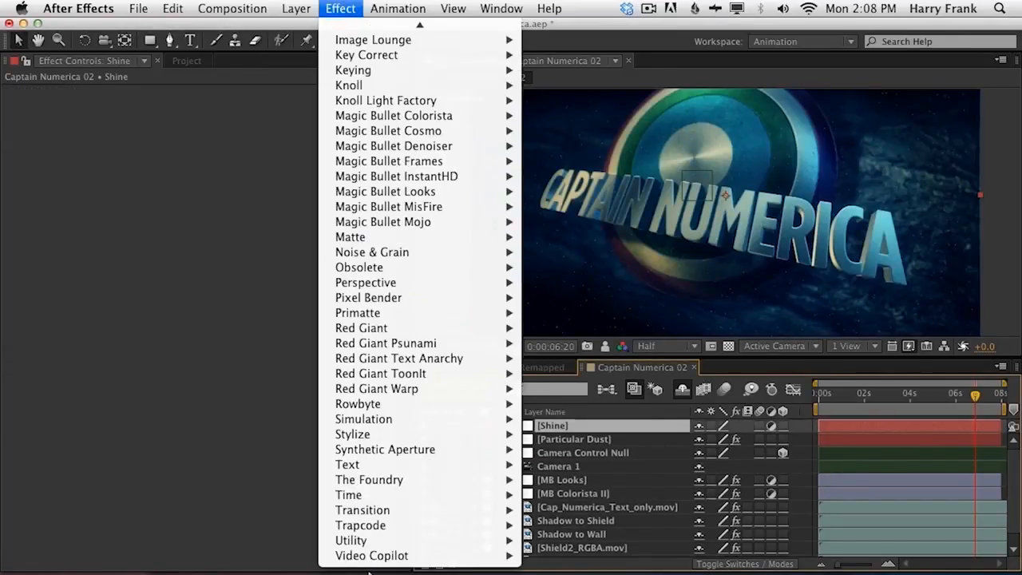
mouse_move(479, 524)
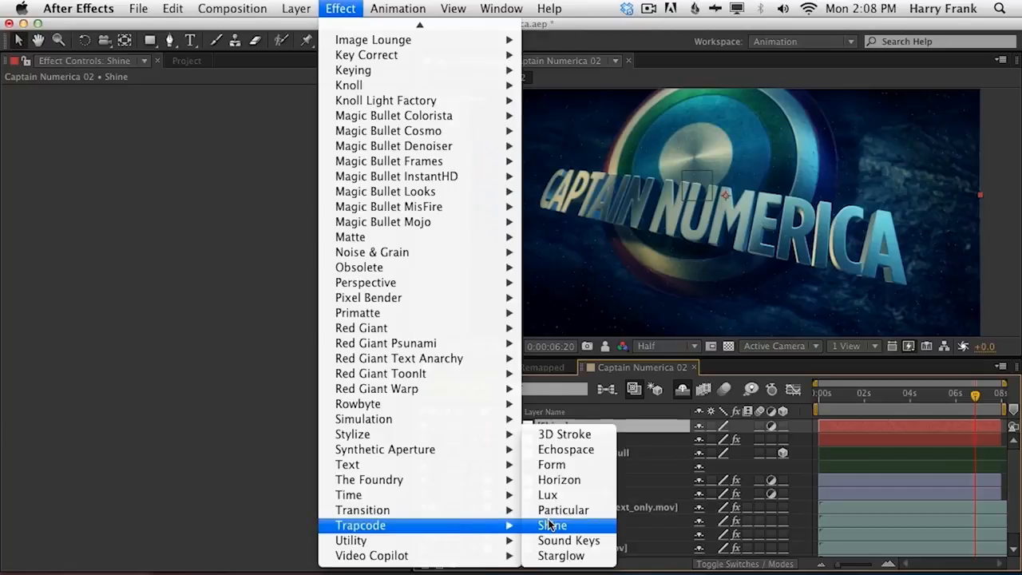
click(551, 525)
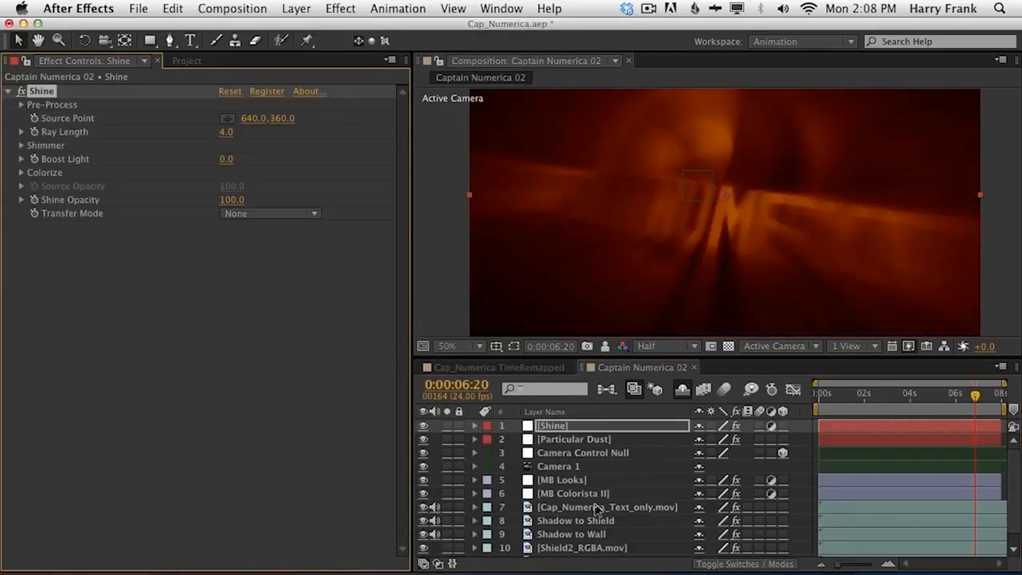
Step: Place the Shine effect's source point on the title at about 802, 454 and set its Transfer Mode to Add
click(227, 118)
click(805, 226)
mouse_move(806, 232)
mouse_down()
mouse_move(803, 282)
mouse_move(789, 231)
mouse_up()
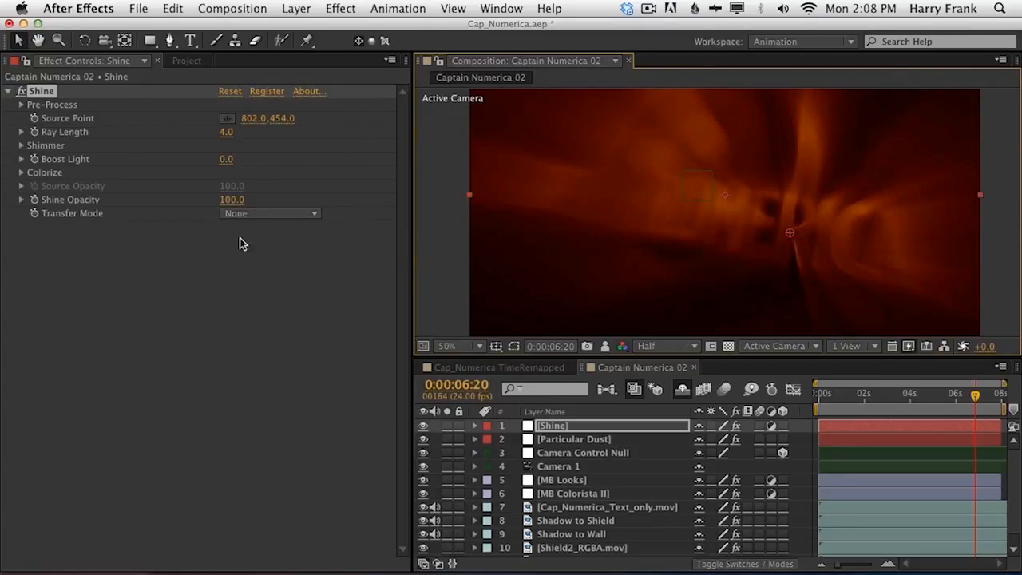
click(261, 214)
click(249, 269)
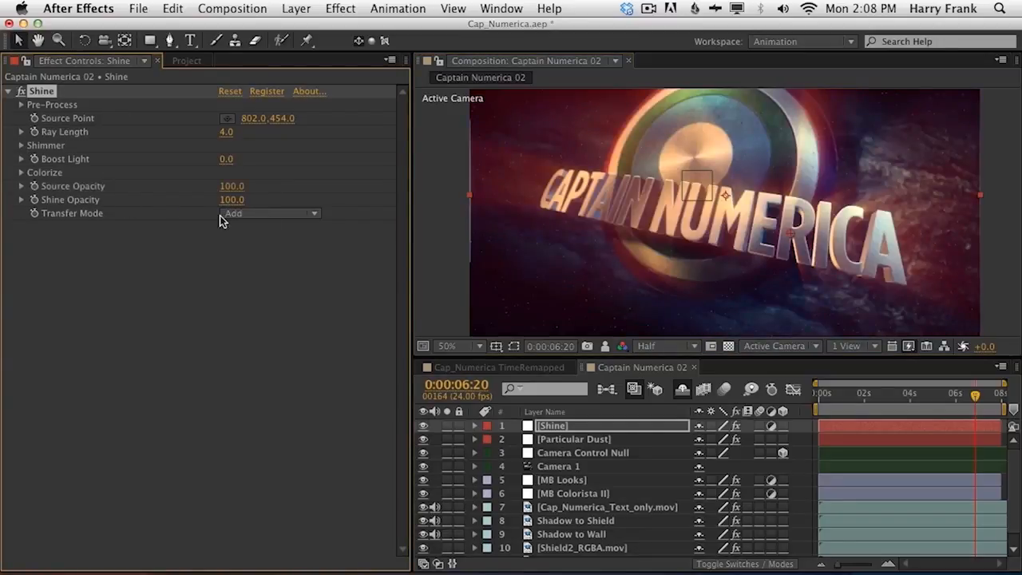
Step: Set Shine's Colorize option to One Color and pick a warm near-white as the ray colour
click(22, 172)
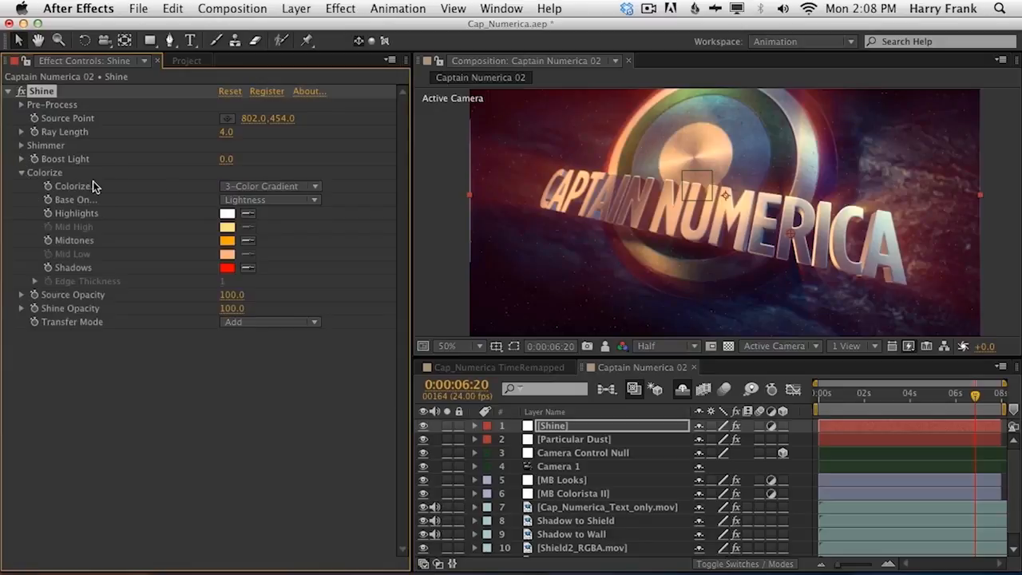
click(281, 186)
click(264, 171)
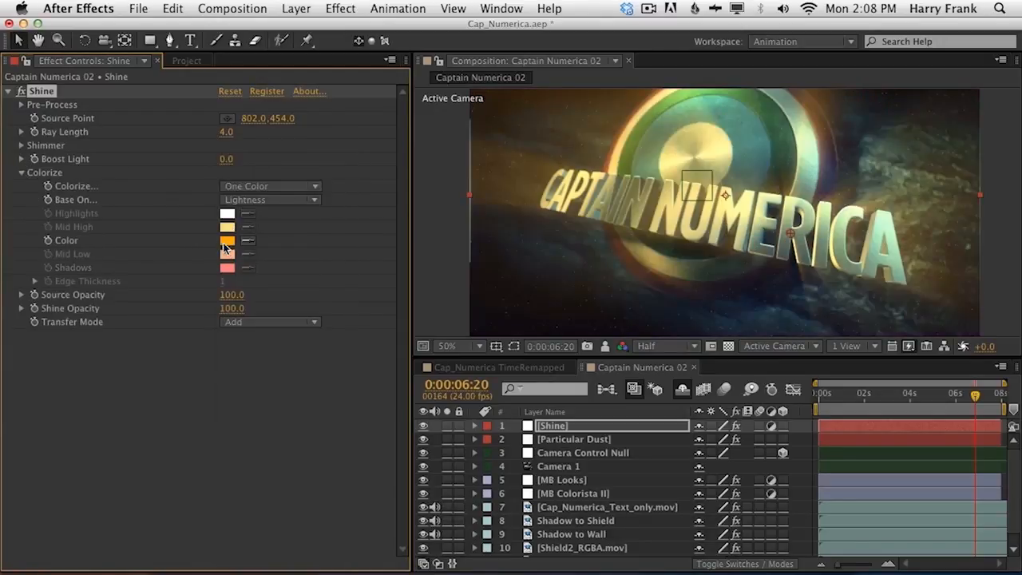
click(228, 240)
click(291, 166)
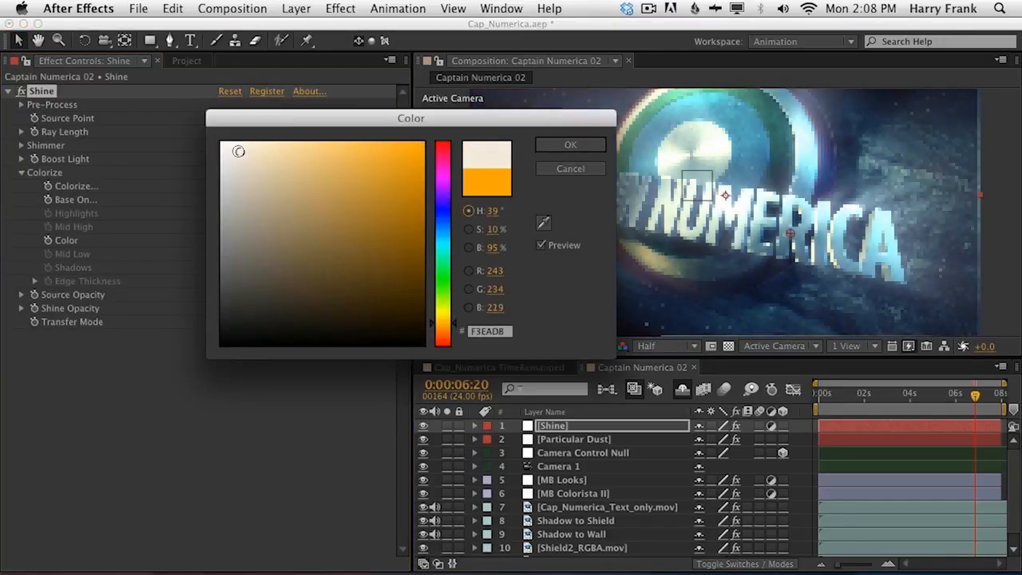
click(553, 144)
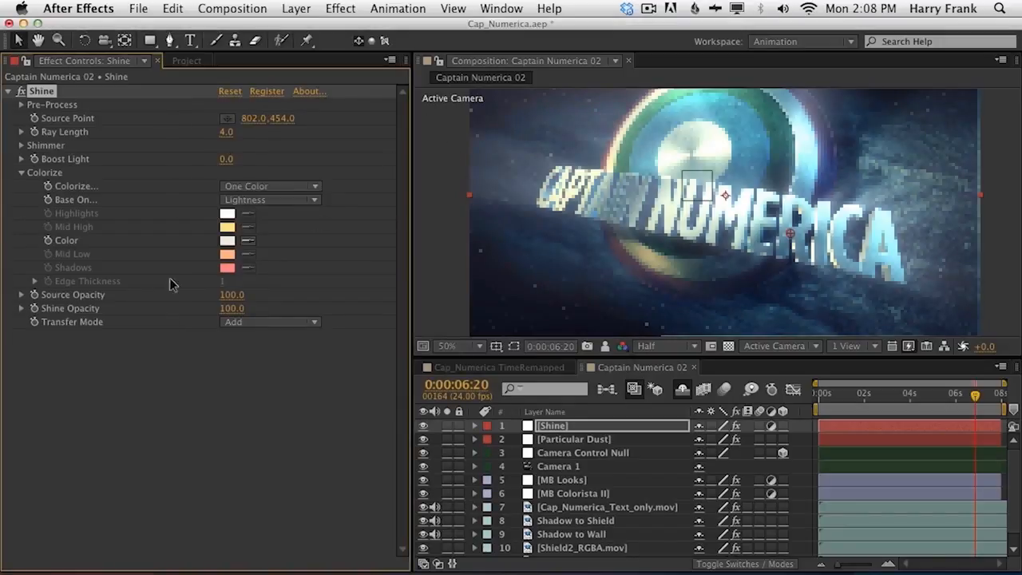
Step: Lower the Shine Opacity to 50, and reduce it further to 43
click(231, 309)
text(50)
key(Return)
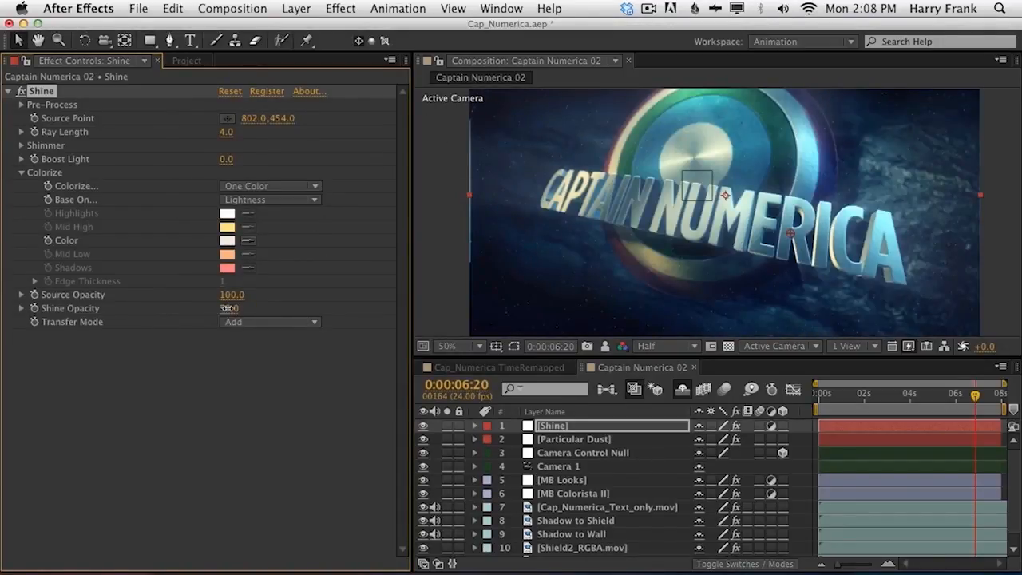
drag(221, 309, 225, 309)
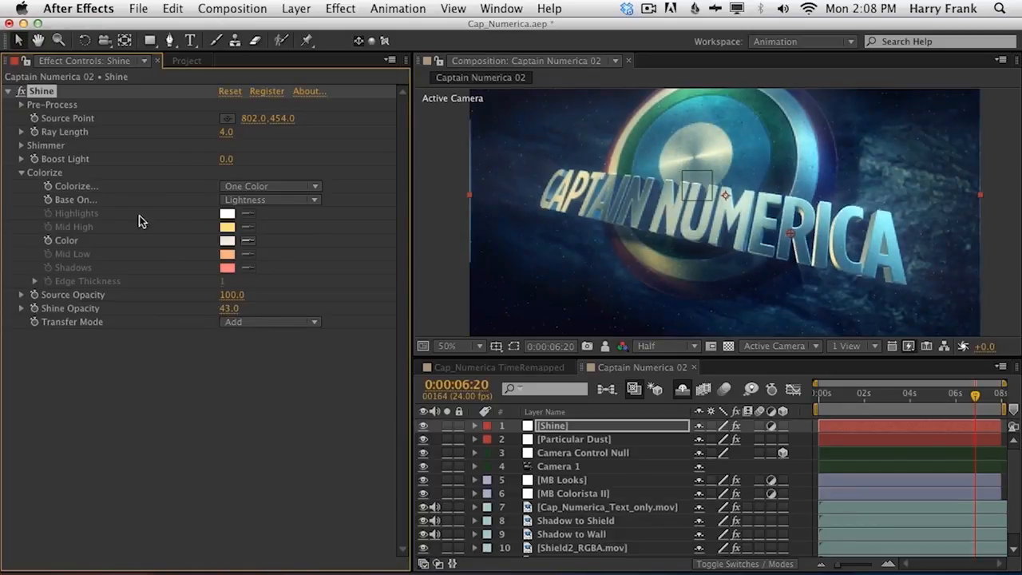
Step: Set Shine's Shimmer Amount to 158 and Detail to 46.8, and enable Source Point affects Shimmer
click(21, 146)
drag(225, 158, 347, 154)
click(229, 173)
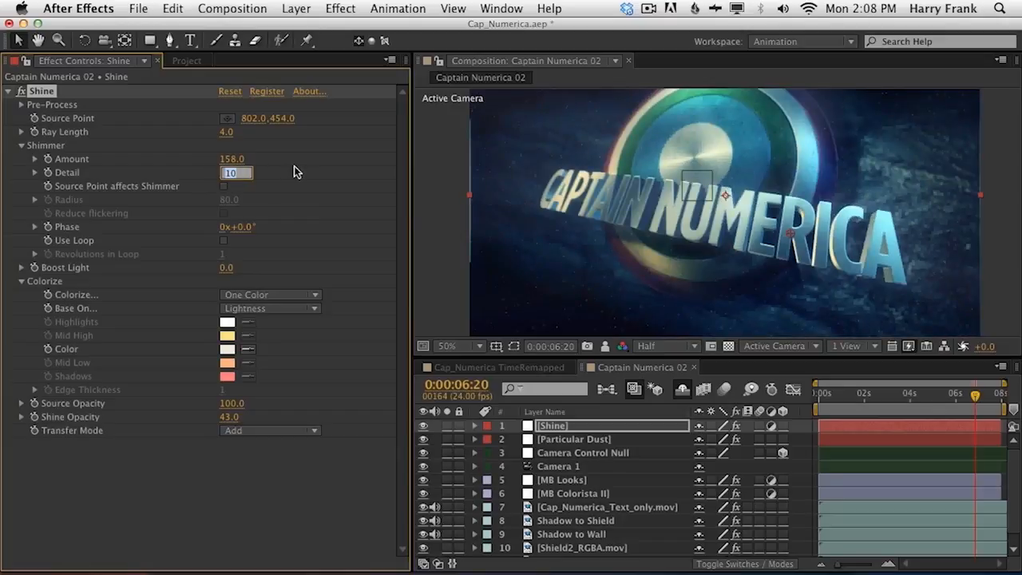
click(225, 186)
drag(227, 173, 523, 168)
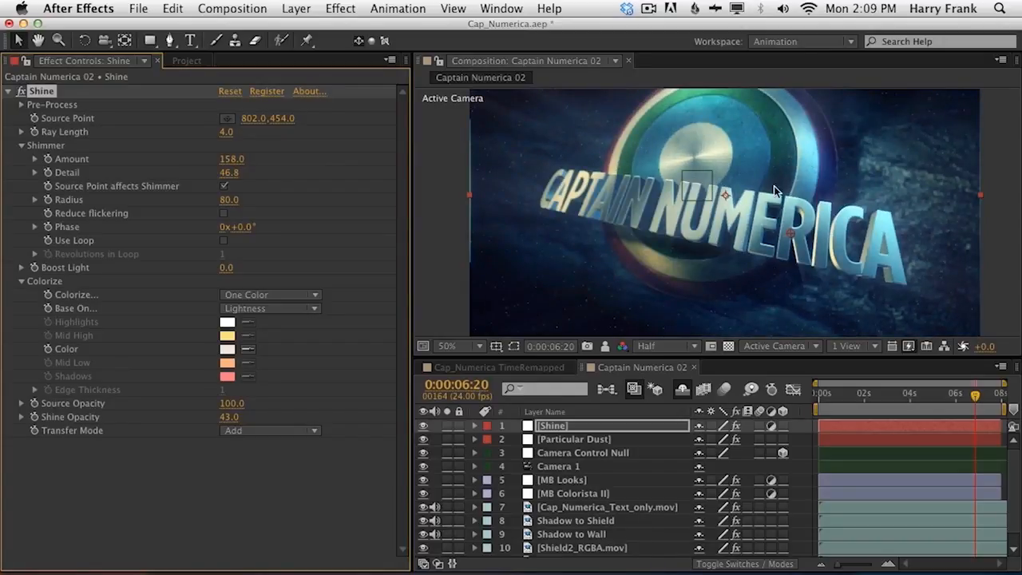
Step: Move Shine's source point around the title to test the rays, placing it at about 376, 484 at 0:00:02:06
drag(790, 235, 745, 163)
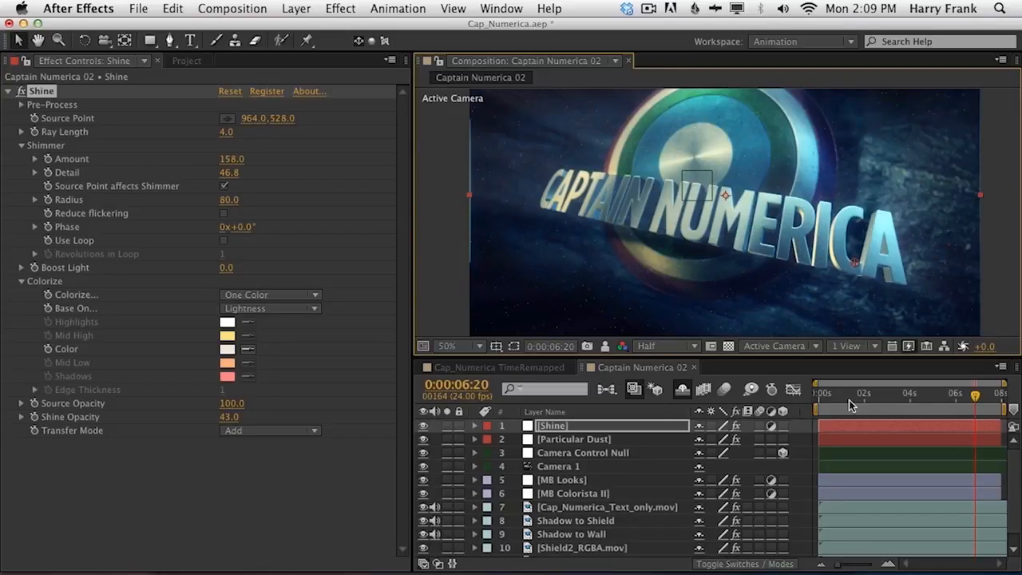
mouse_move(860, 393)
mouse_down()
mouse_move(888, 397)
mouse_move(870, 395)
mouse_up()
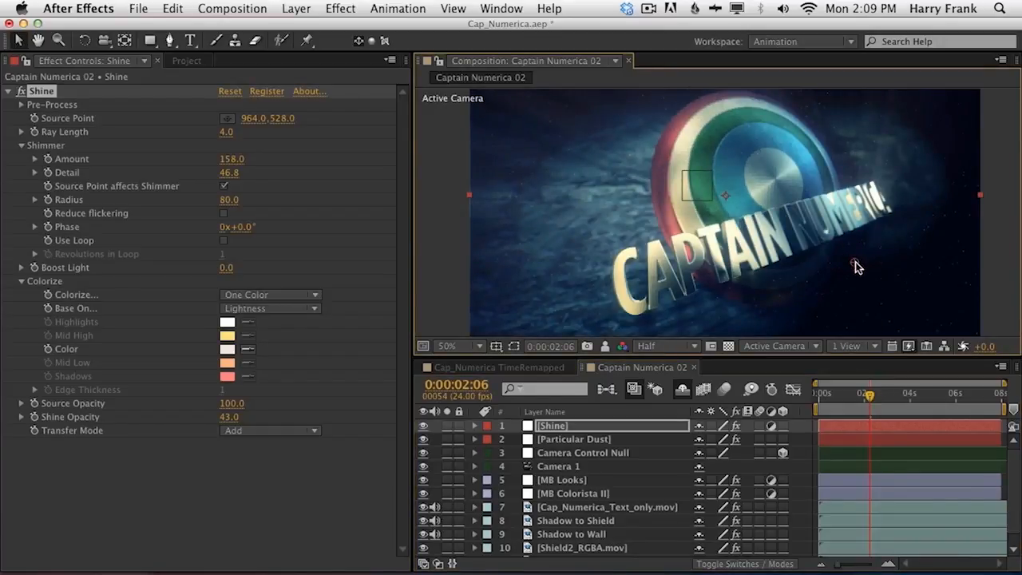
mouse_move(645, 233)
mouse_down()
mouse_move(596, 242)
mouse_move(571, 287)
mouse_move(638, 222)
mouse_move(923, 156)
mouse_move(764, 229)
mouse_move(637, 251)
mouse_up()
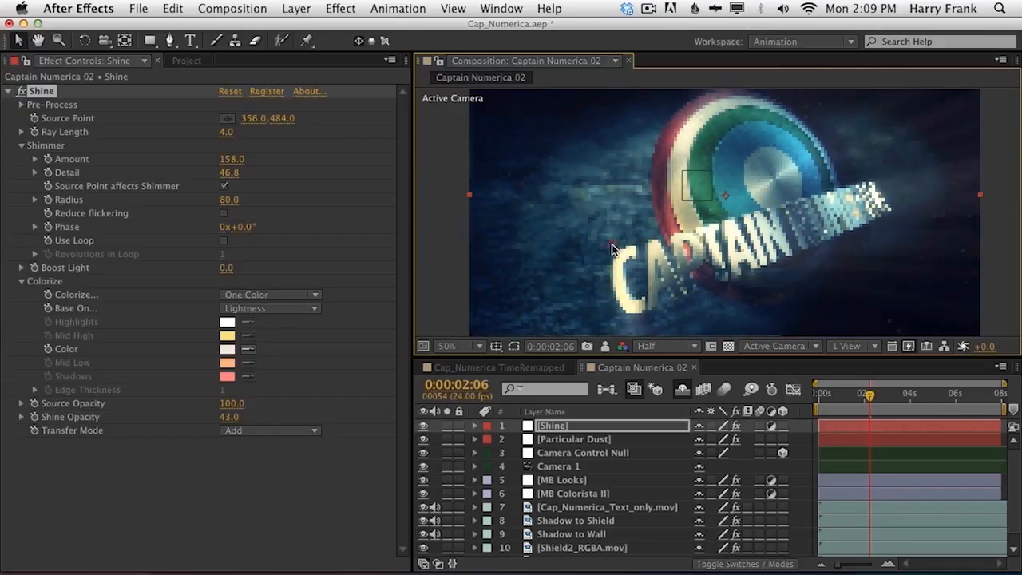
drag(743, 276, 734, 276)
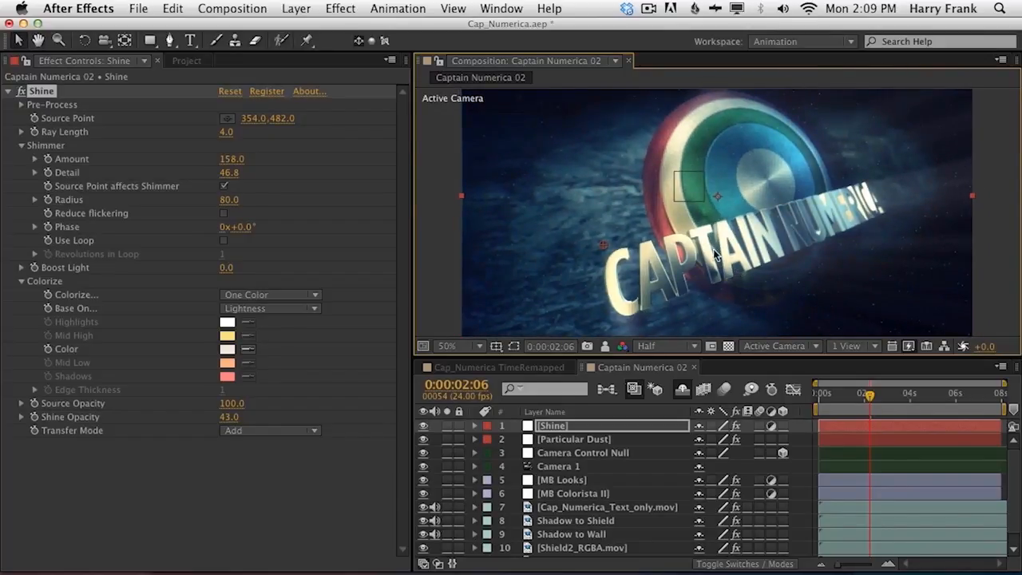
drag(596, 239, 607, 242)
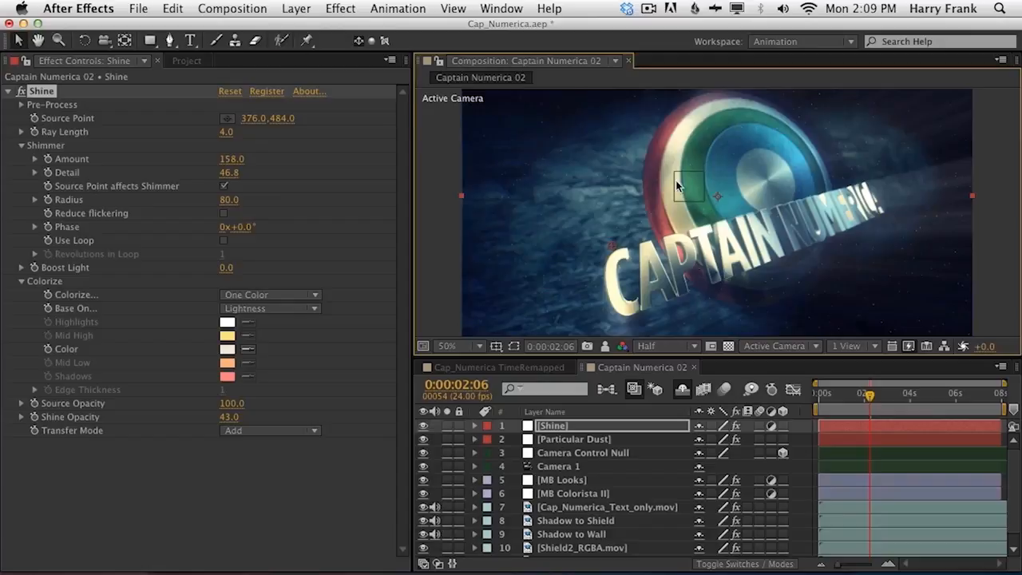
Step: Add a new null object at the top of the composition's layers
click(286, 9)
mouse_move(307, 28)
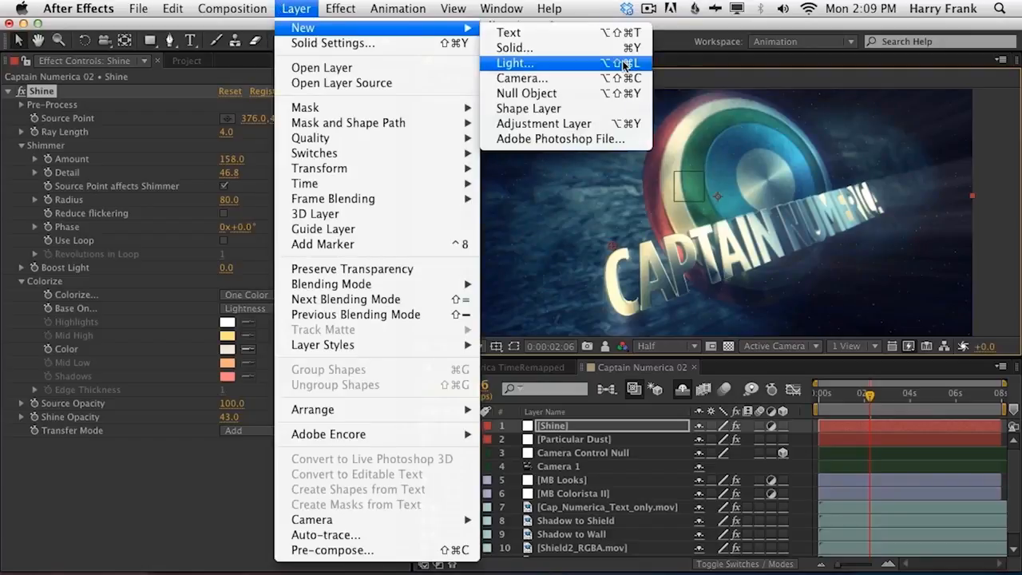
click(617, 94)
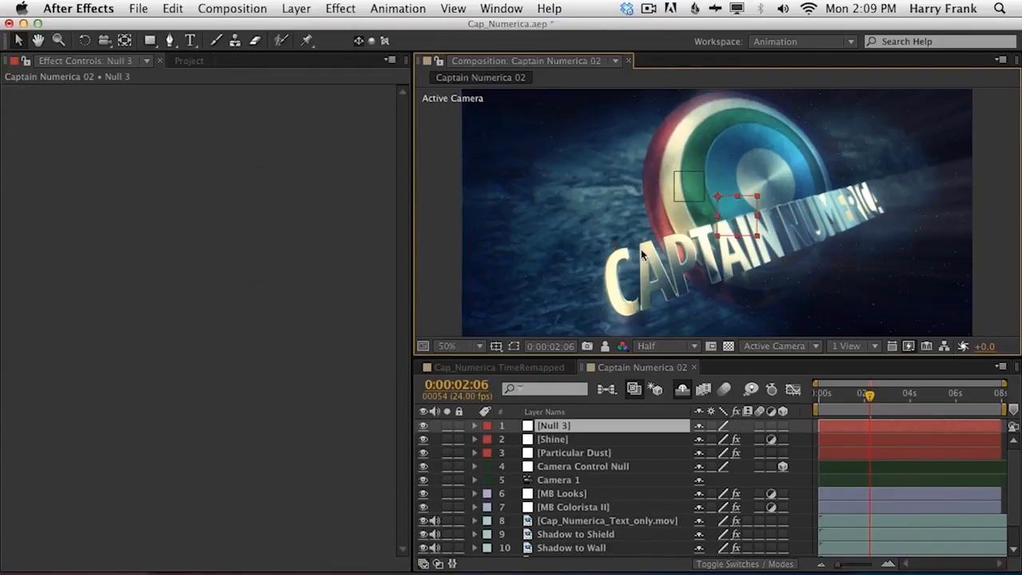
Step: Make the new null a 3D layer and rename it Shine Null
click(783, 426)
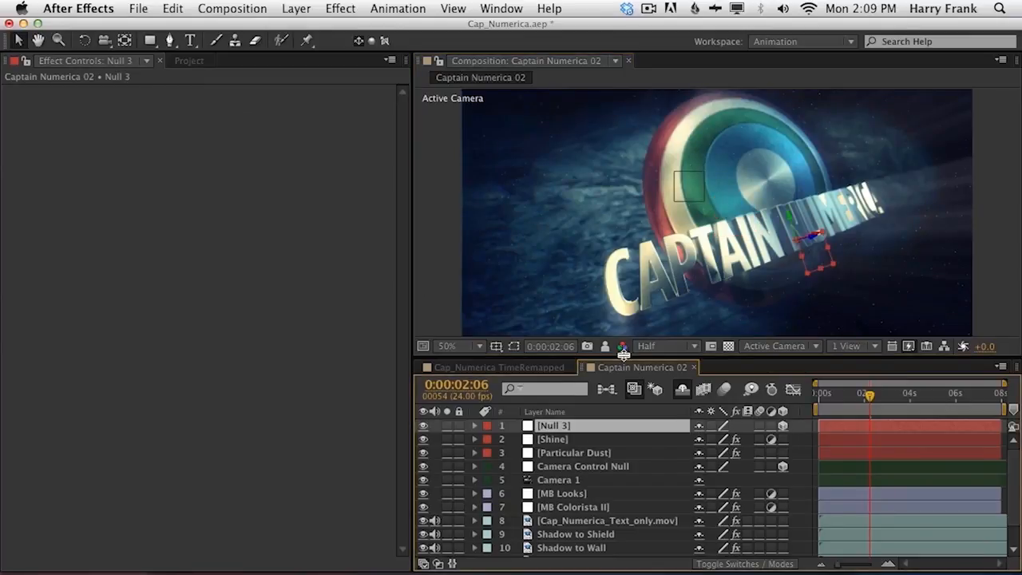
key(super+shift+y)
text(Shine Null)
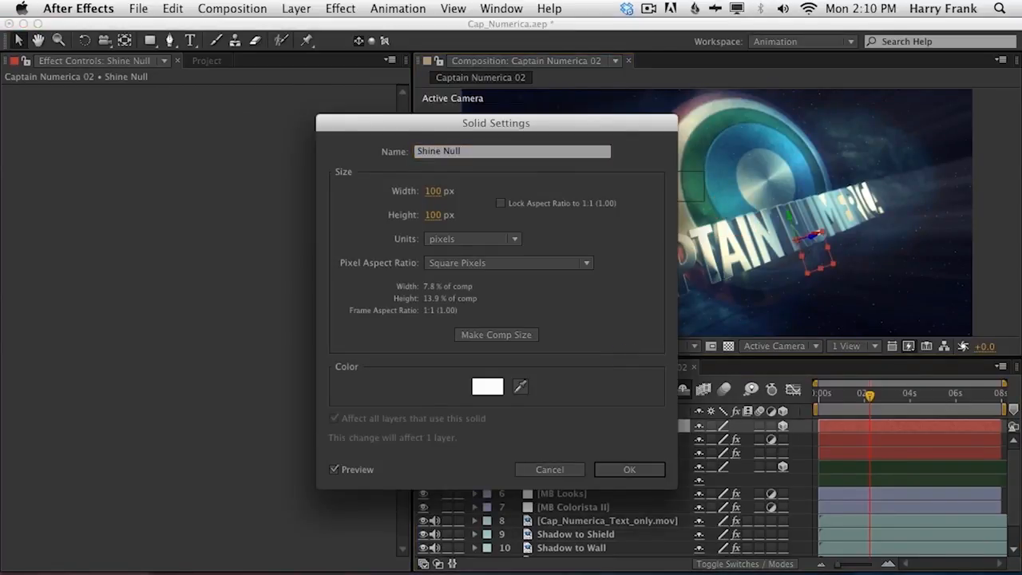
key(Return)
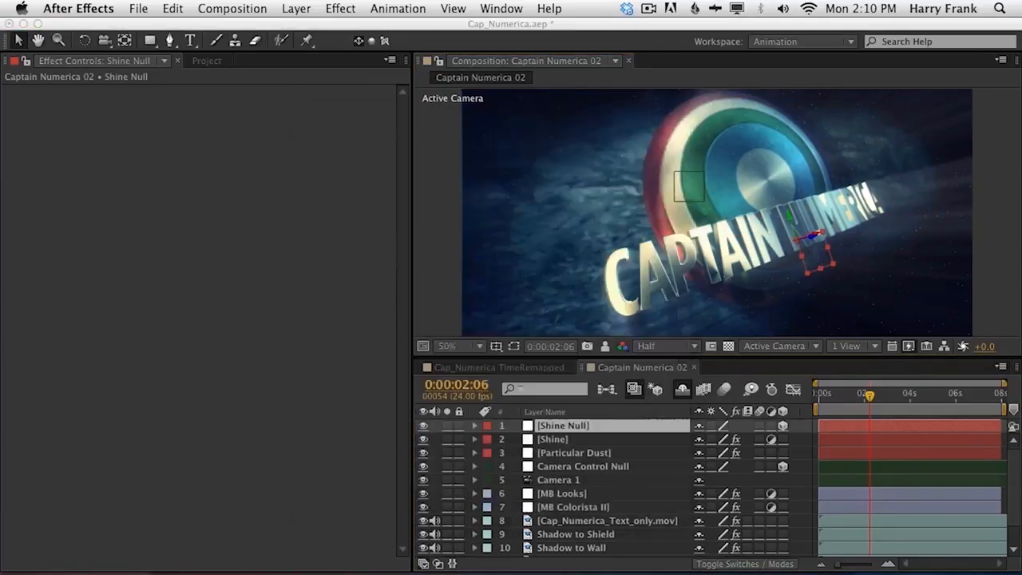
Step: Add an expression to Shine's Source Point that reads thisComp.layer("Shine Null").toComp([0,0,0])
click(561, 442)
key(e)
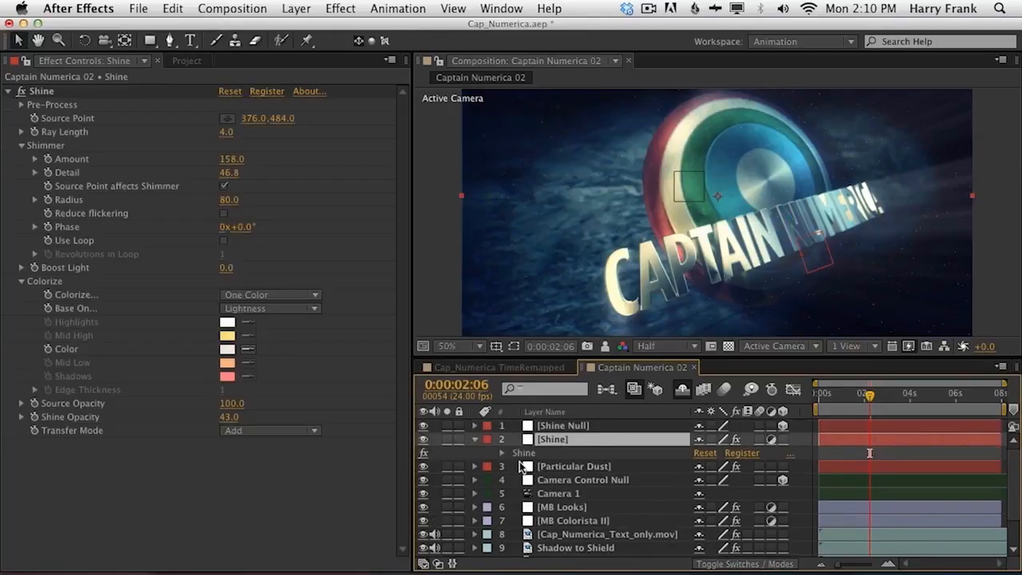
alt+click(34, 118)
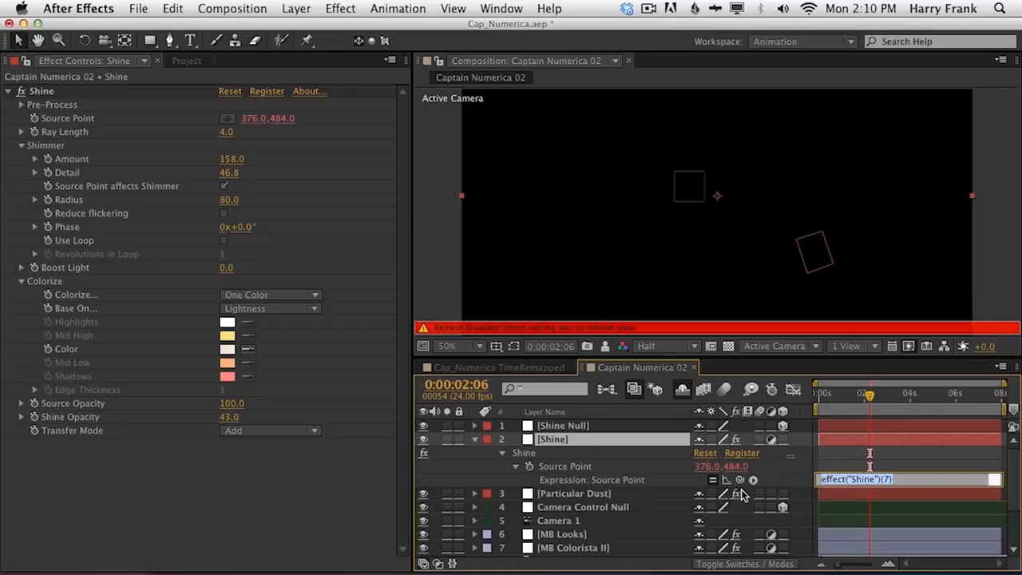
drag(738, 480, 590, 426)
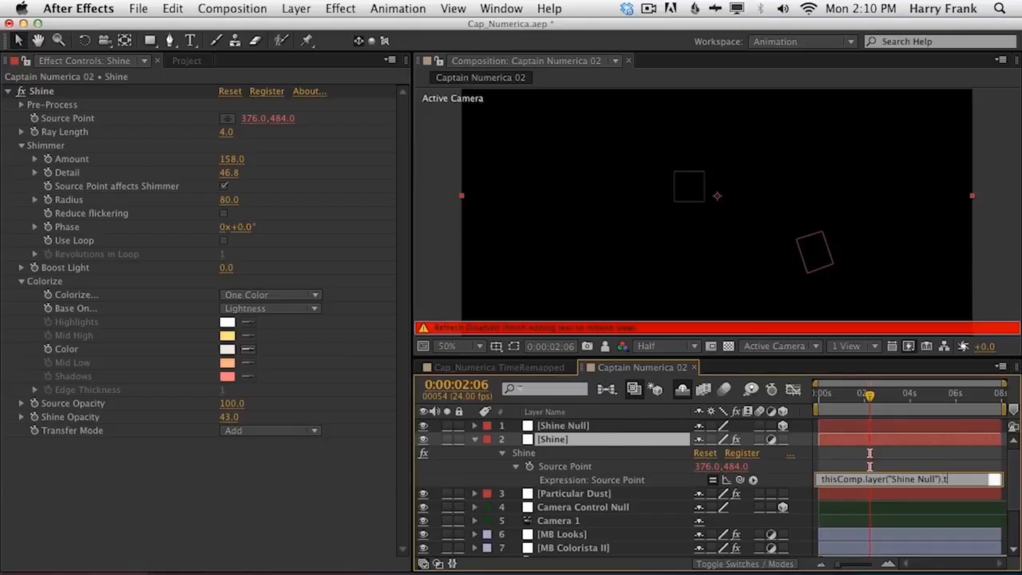
text(.toCom)
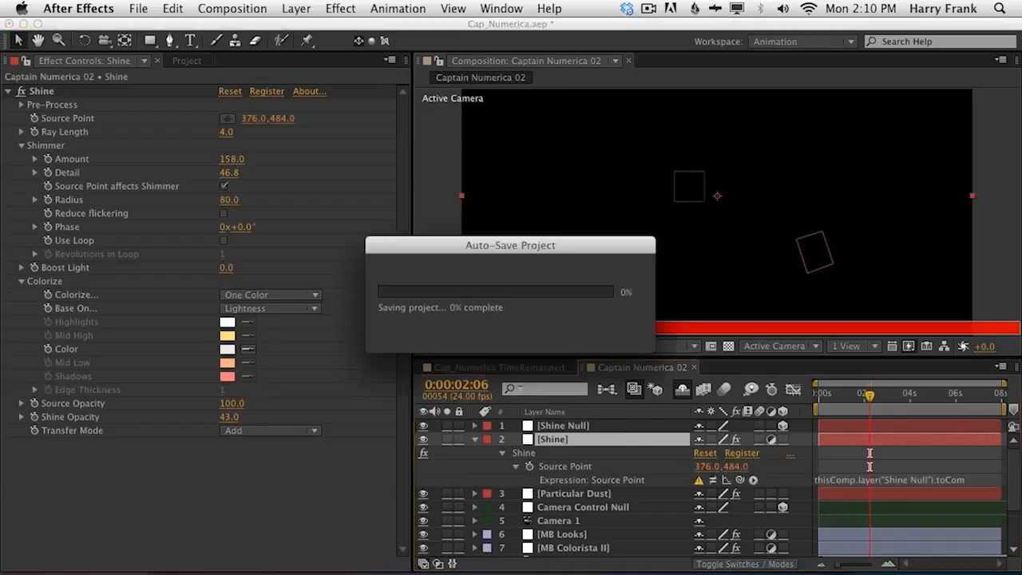
click(983, 480)
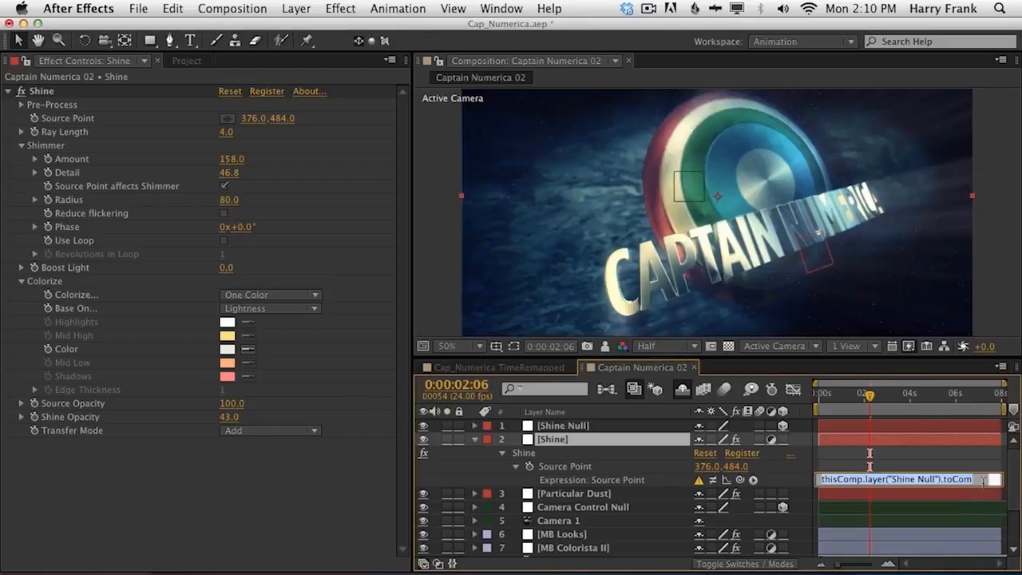
click(983, 479)
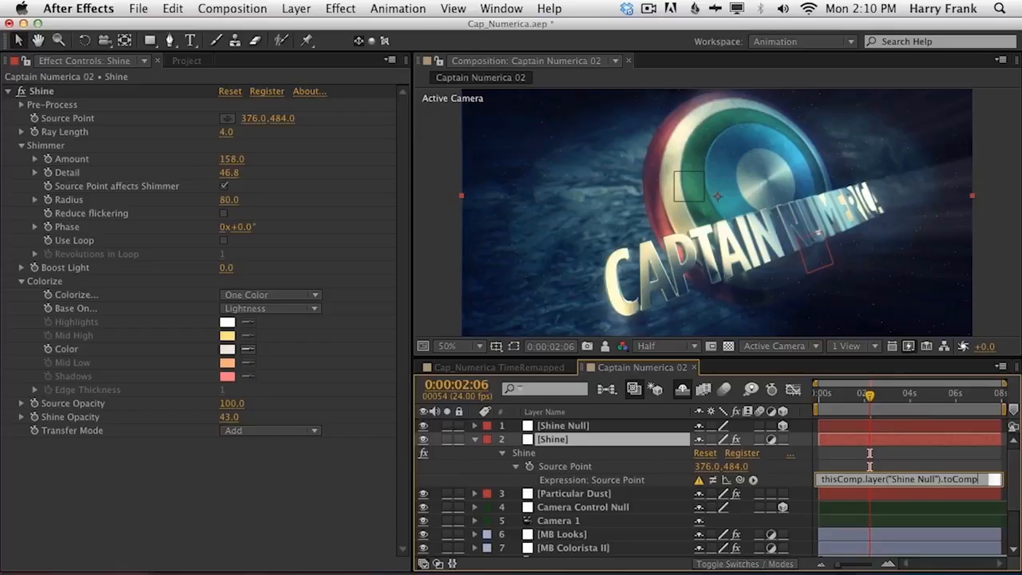
text(p([0,0,0)
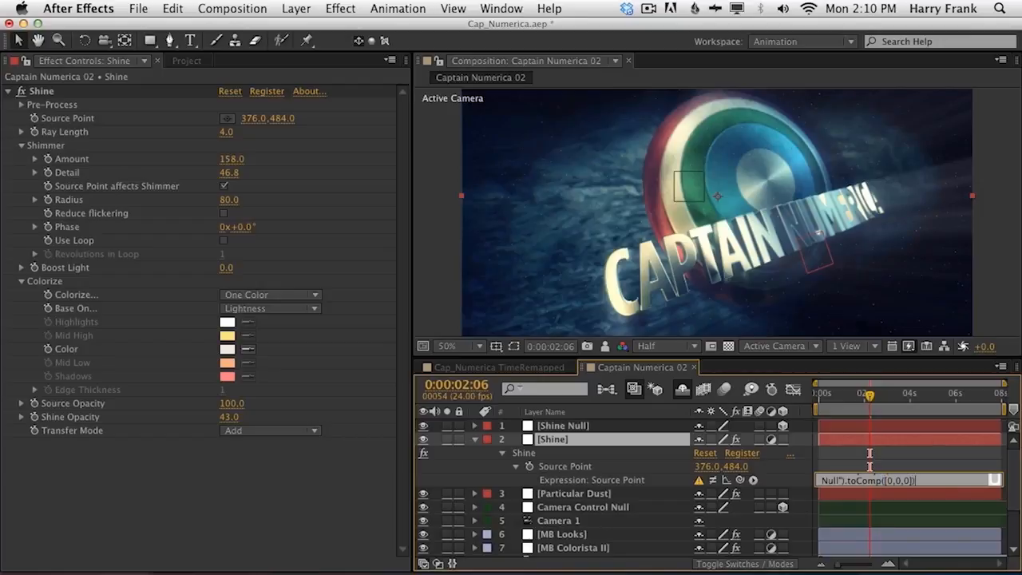
click(869, 452)
Step: At 0:00:01:15, move Shine Null beside the title's first letter C, and check the light rays at several times through the animation
click(857, 400)
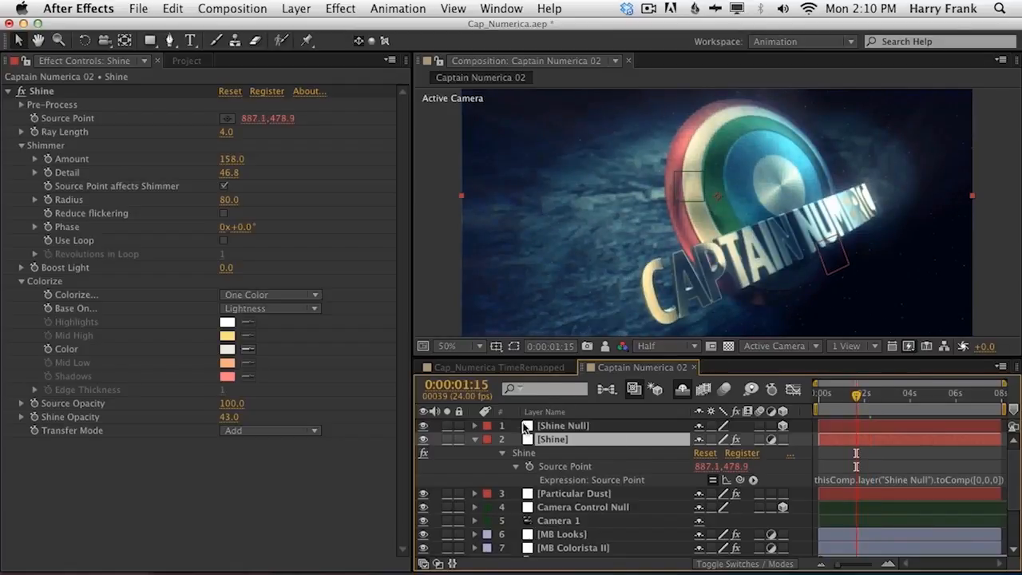
click(559, 426)
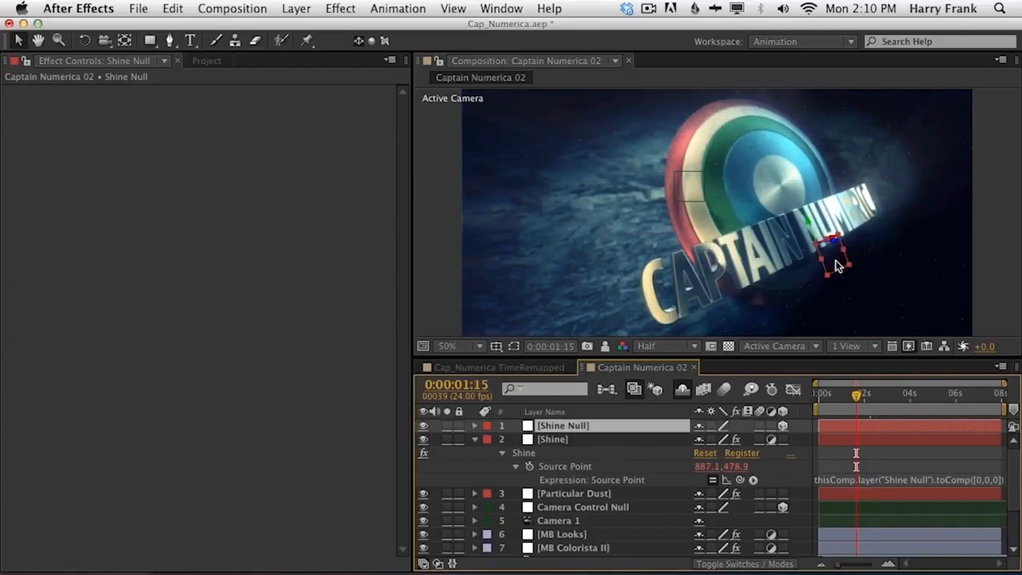
drag(832, 240, 670, 262)
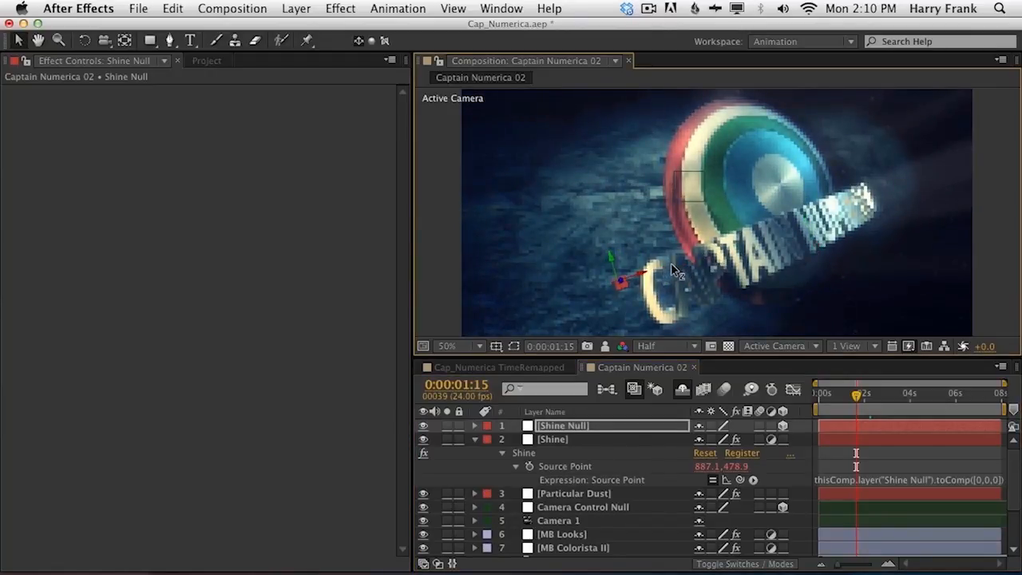
click(545, 441)
key(u)
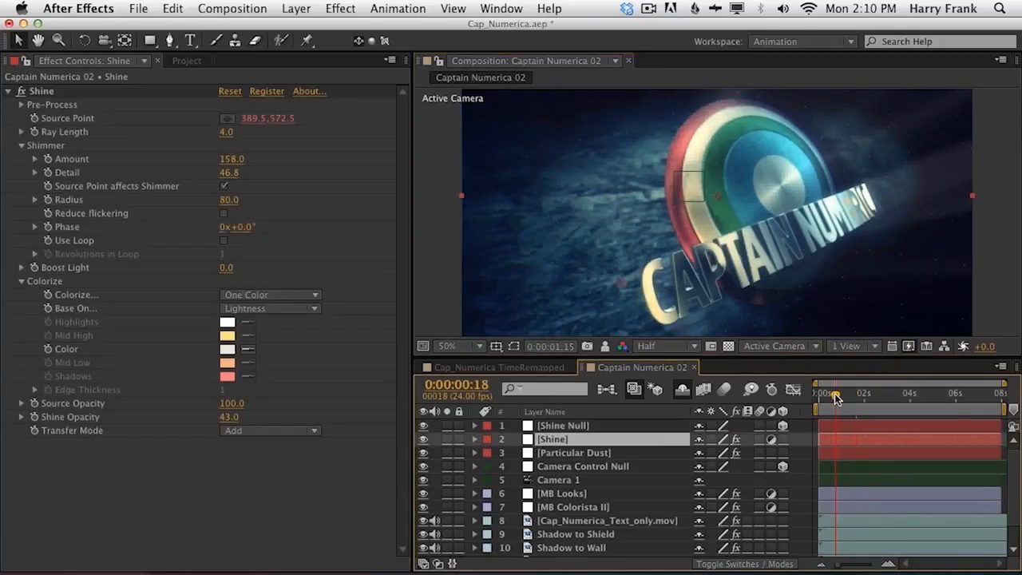
drag(836, 399, 866, 394)
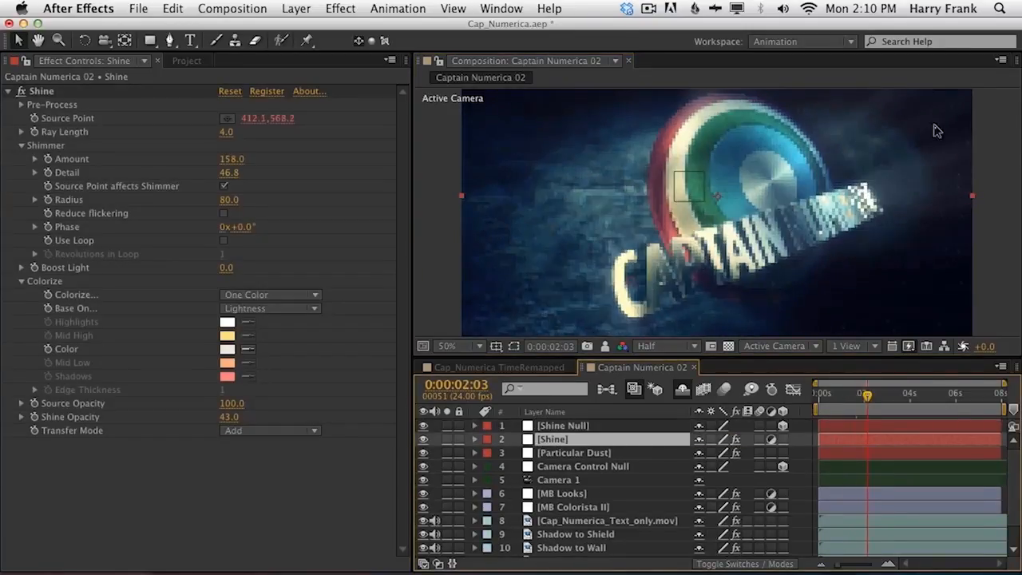
drag(867, 395, 977, 397)
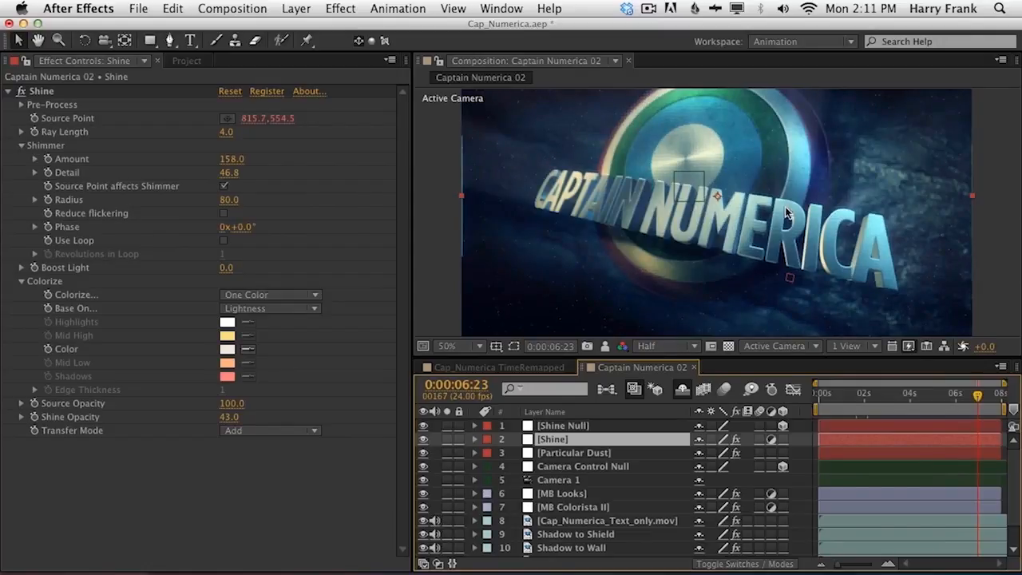
drag(863, 396, 996, 407)
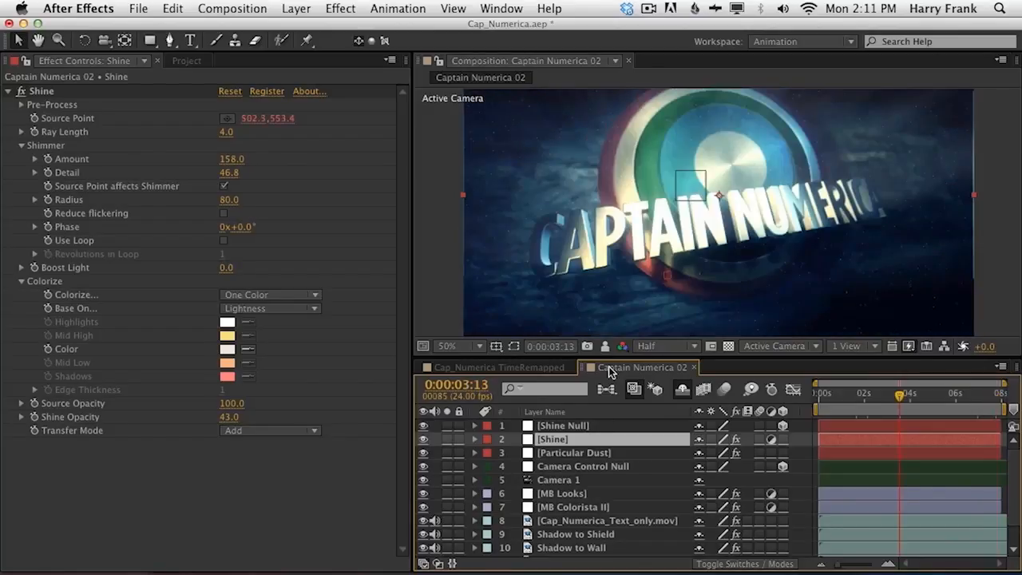
Step: Create a black solid named KLF at composition size, 1280 x 720 px
key(super+y)
text(KLF)
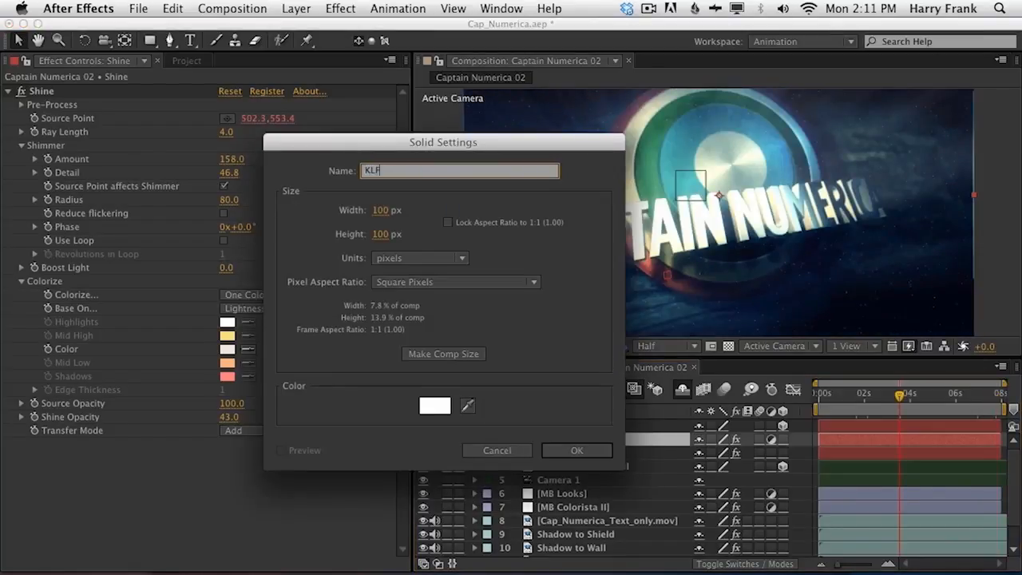
click(424, 416)
drag(392, 326, 503, 367)
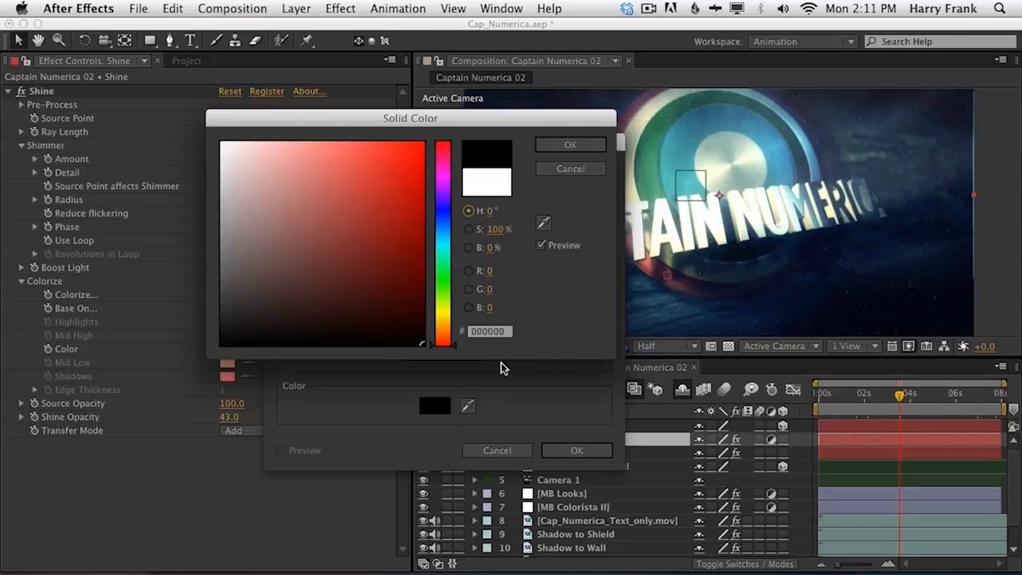
click(587, 148)
click(440, 355)
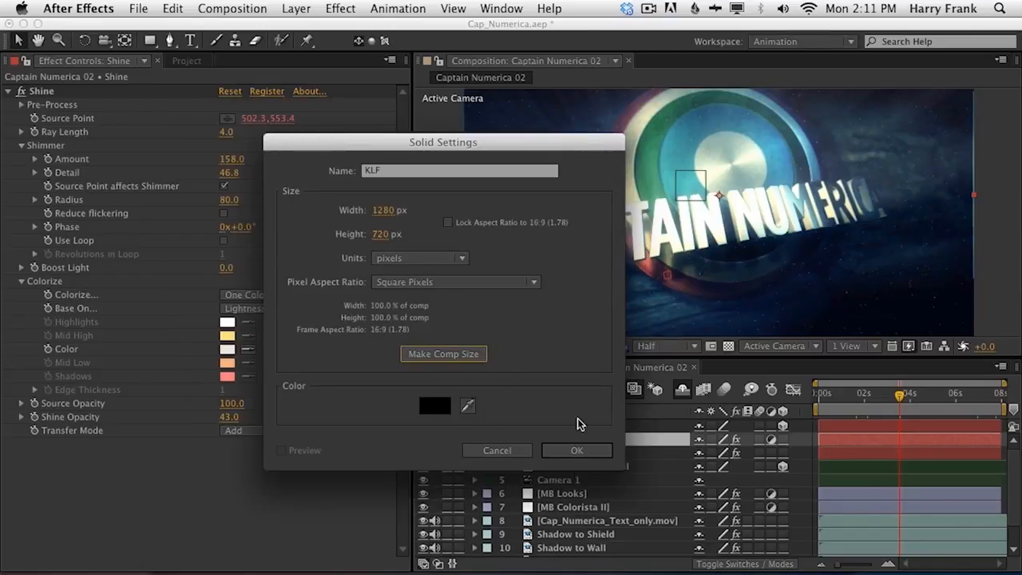
click(579, 451)
Step: Apply Knoll Light Factory's Light Factory EZ effect to the KLF solid with the Pv1 flare type
click(343, 8)
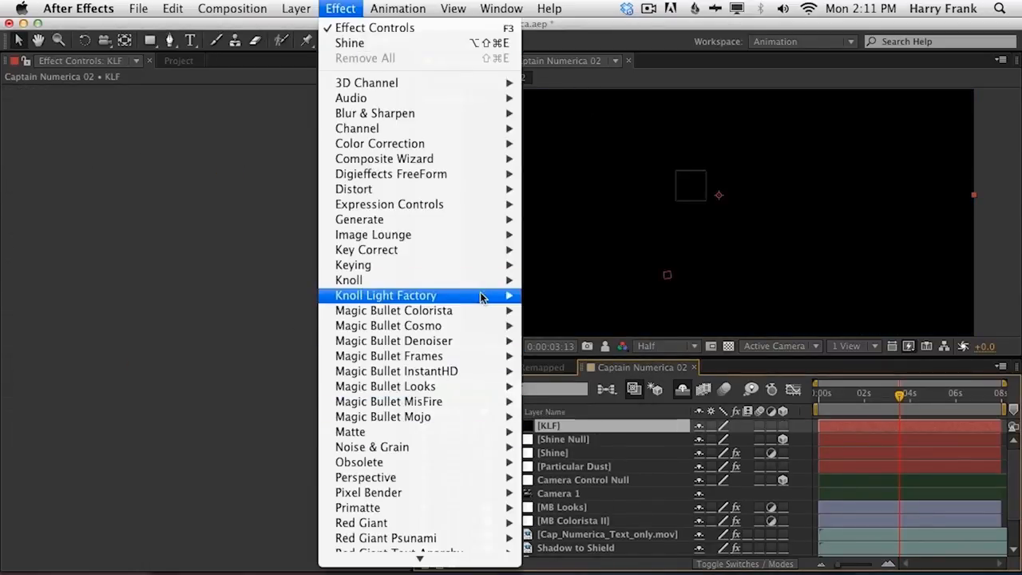
mouse_move(491, 295)
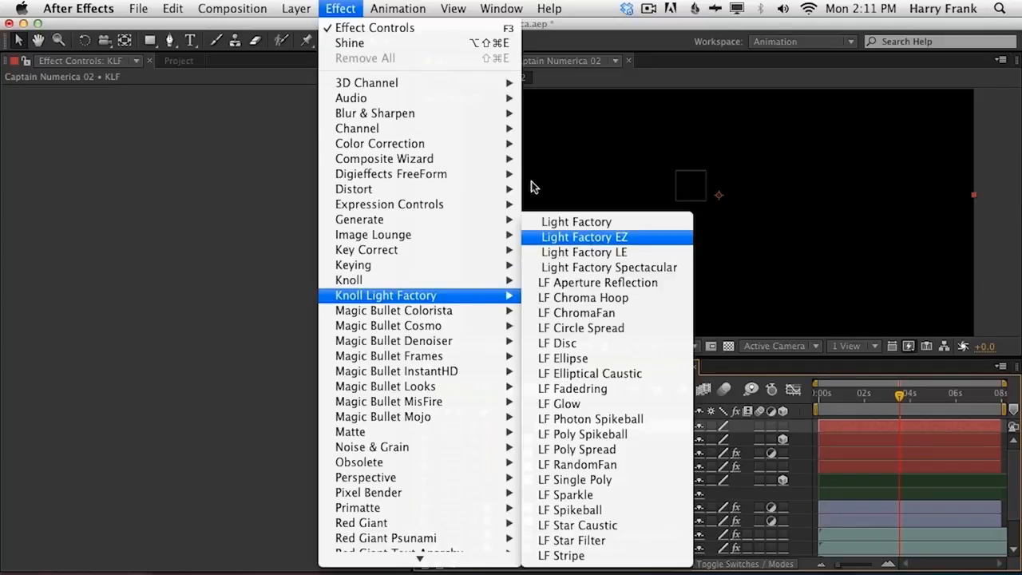
click(591, 236)
click(256, 174)
scroll(313, 363, down, 3)
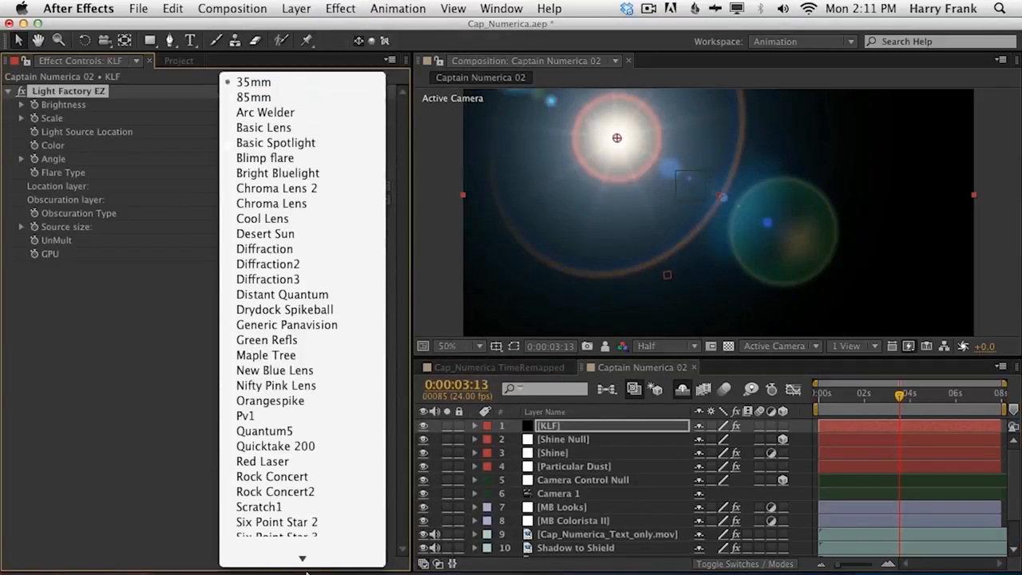
click(308, 341)
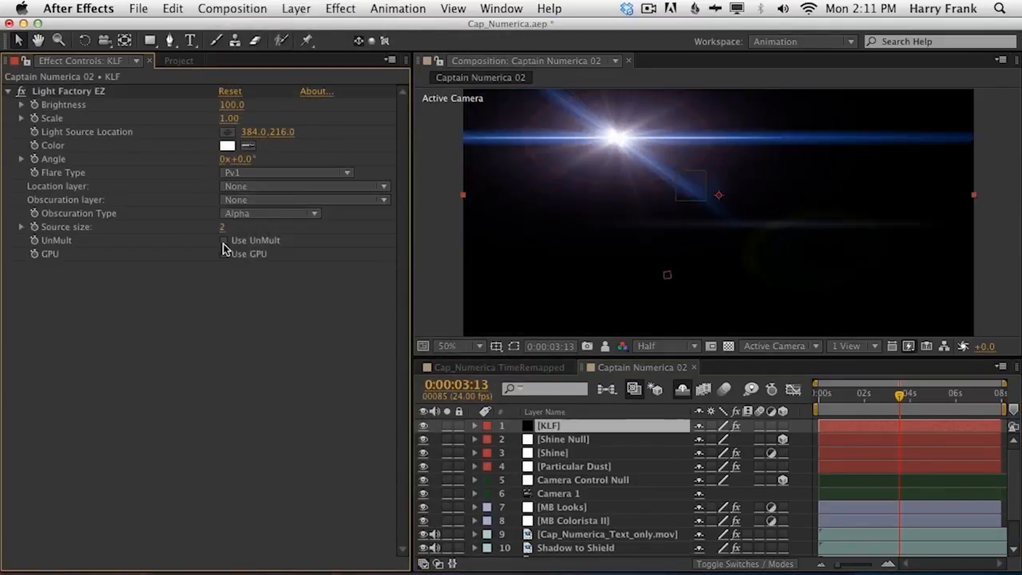
Step: Enable Use UnMult and move the flare's light source beyond the frame's left edge, to about -114, 196
click(223, 241)
drag(616, 137, 606, 138)
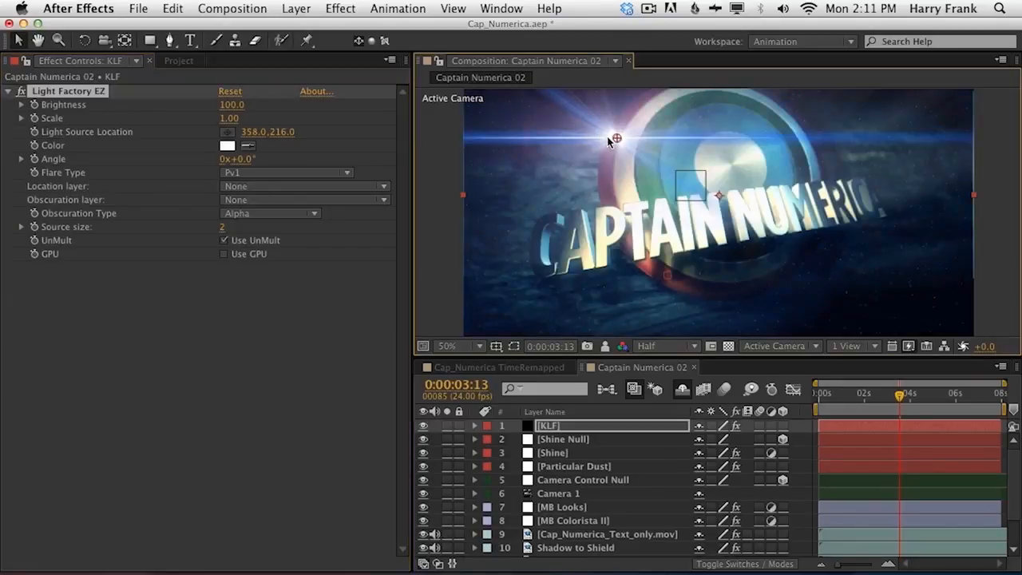
drag(421, 133, 417, 130)
Step: Set the KLF layer's blending mode to Screen
key(F4)
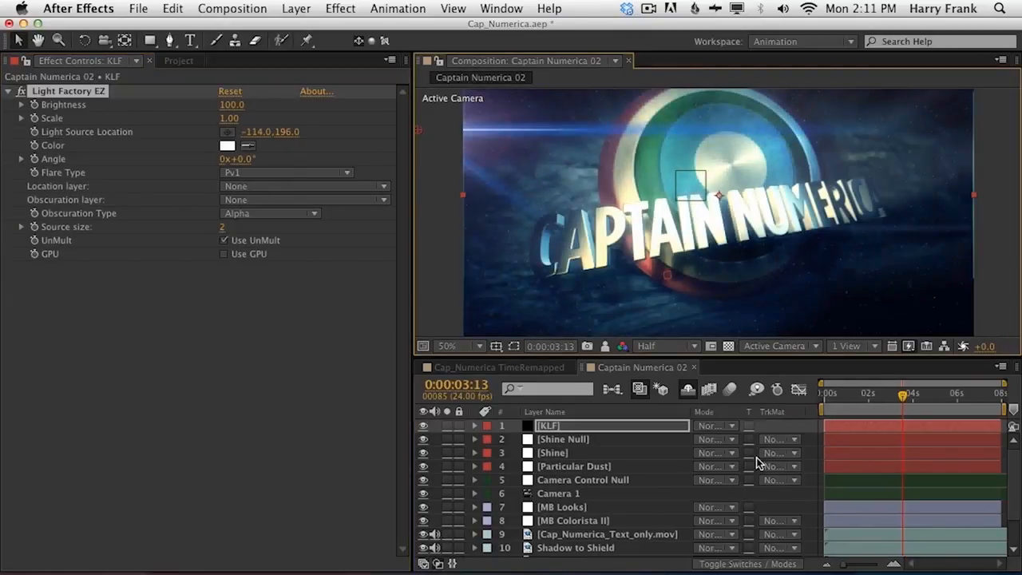
click(717, 430)
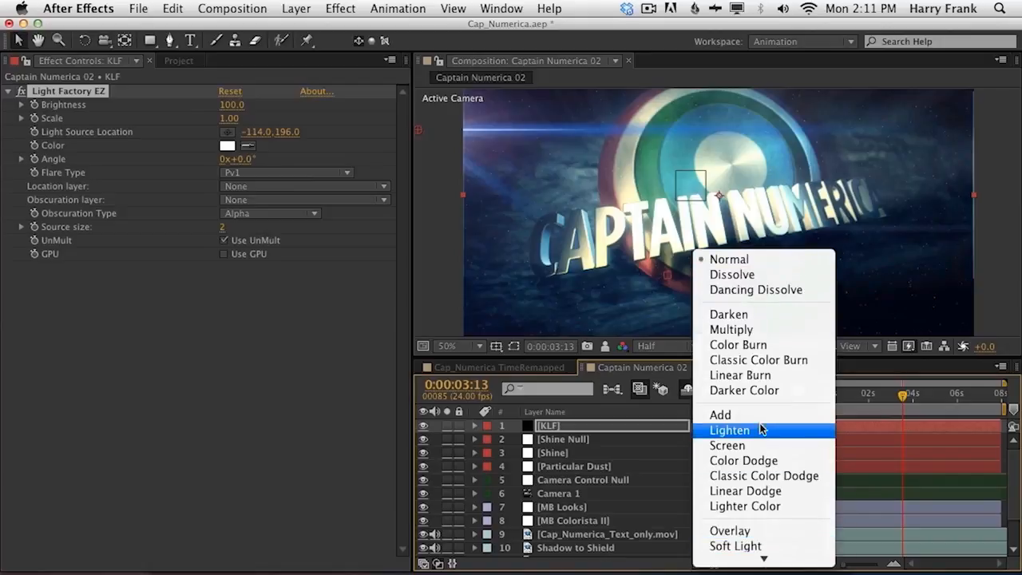
click(754, 445)
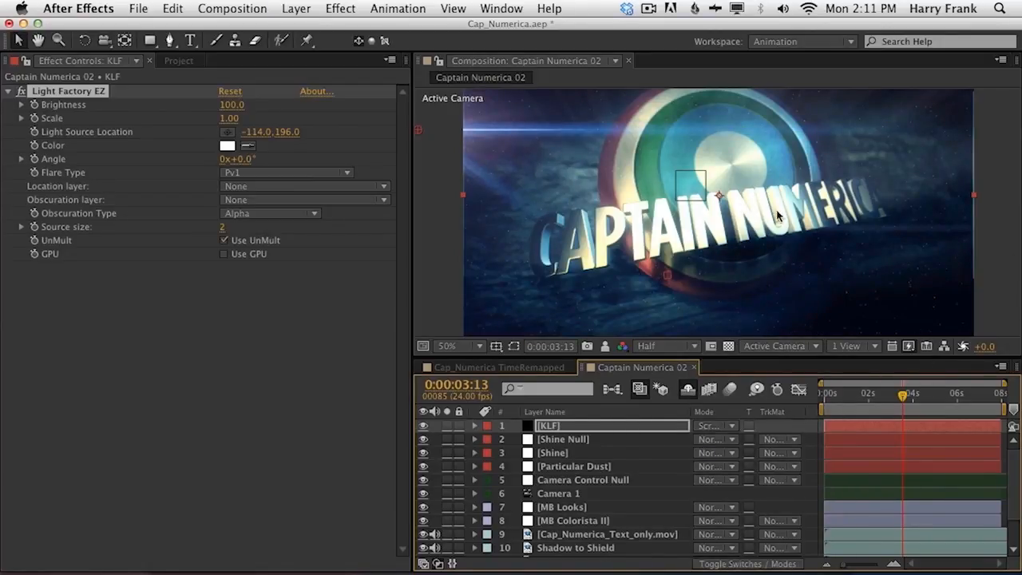
Step: Compare the image with and without the Shine layer, and set its Shine Opacity to 30
drag(778, 216, 776, 211)
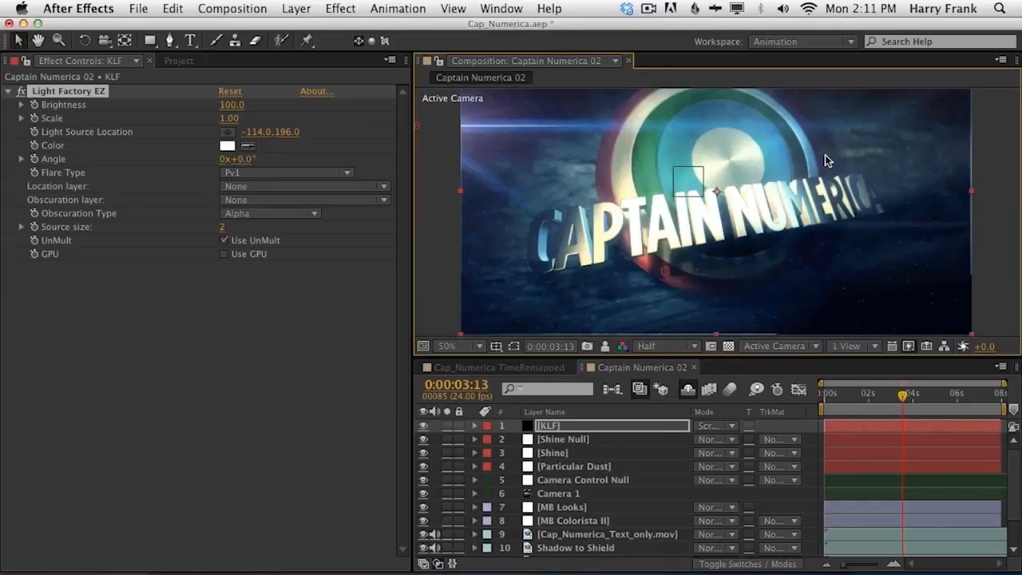
mouse_move(657, 252)
mouse_down()
mouse_move(674, 242)
mouse_move(651, 246)
mouse_up()
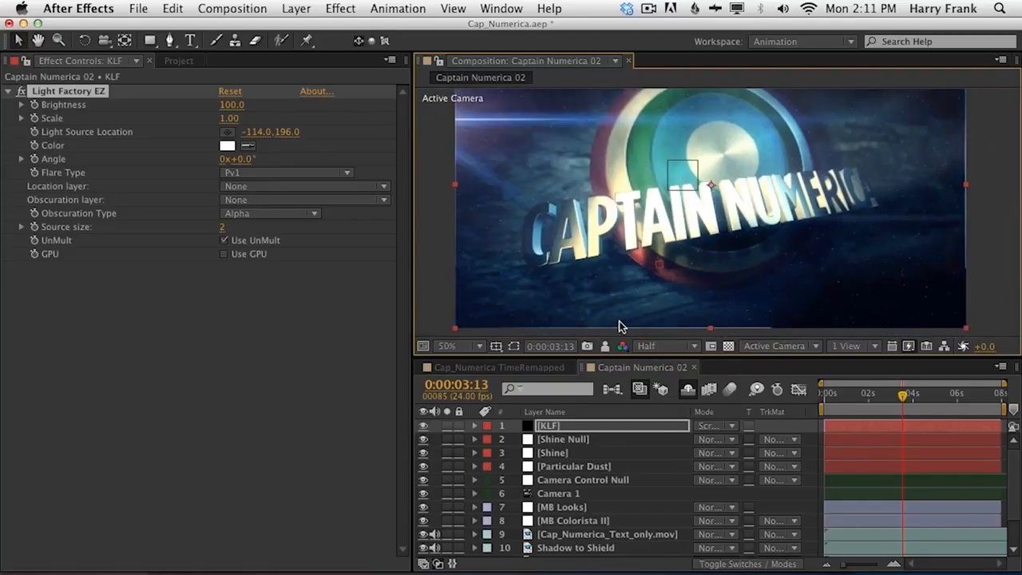
click(561, 439)
click(423, 451)
click(423, 451)
click(559, 453)
key(e)
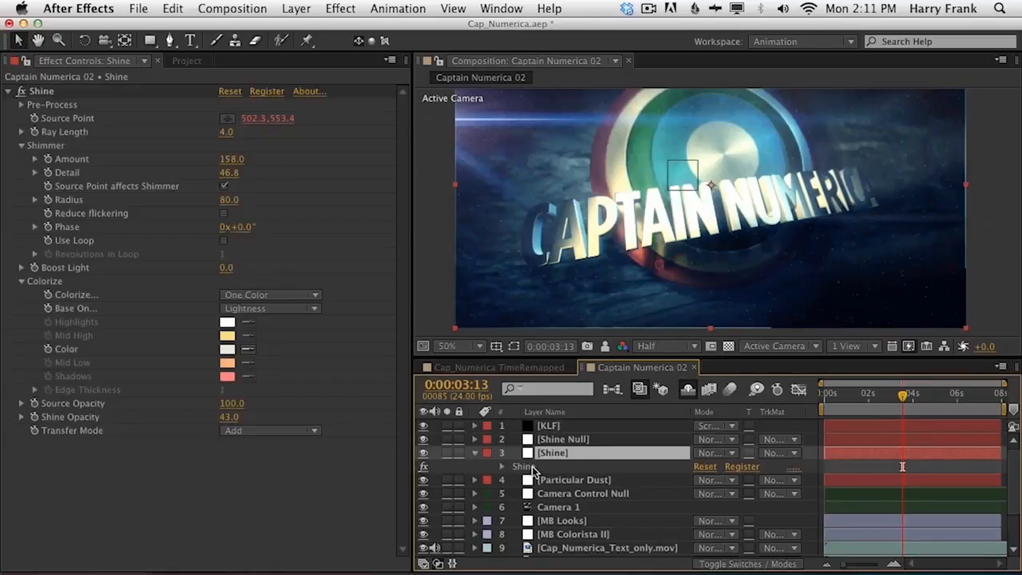
click(229, 417)
text(30)
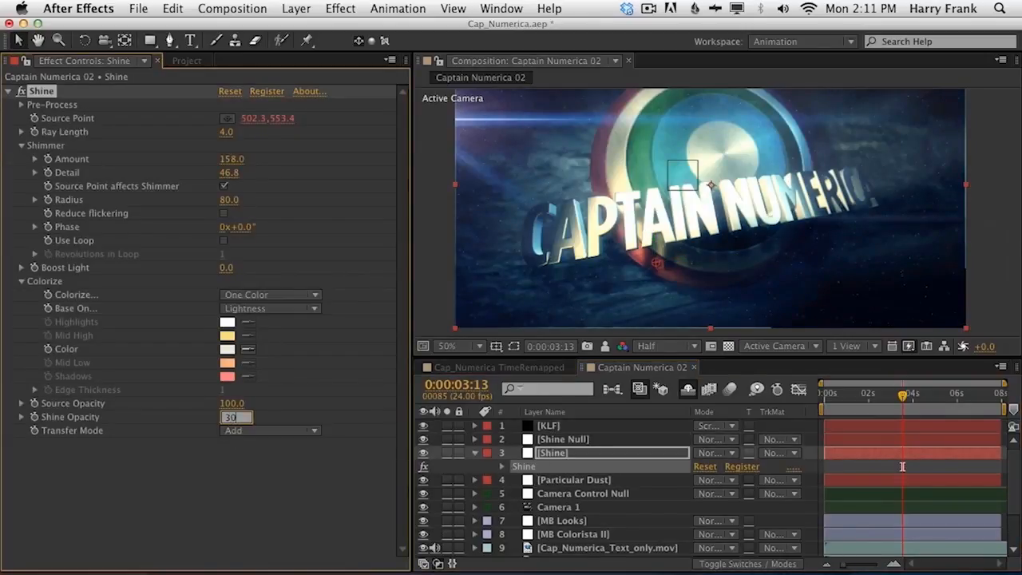
key(Return)
Step: Set the MB Looks layer's Opacity to 80%
key(space)
mouse_move(830, 220)
mouse_down()
mouse_move(806, 199)
mouse_move(855, 222)
mouse_move(844, 228)
mouse_up()
scroll(568, 479, down, 3)
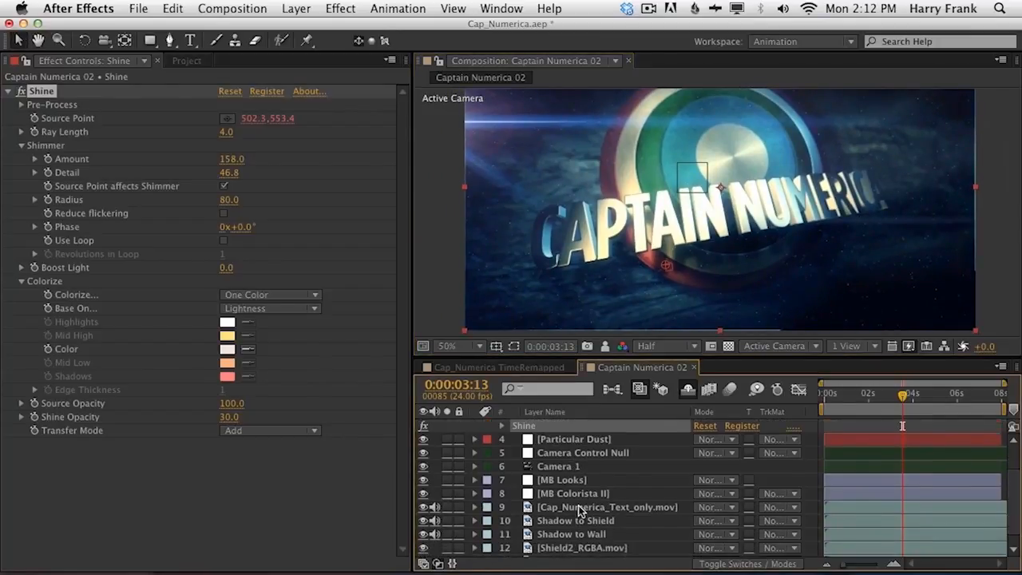
click(587, 480)
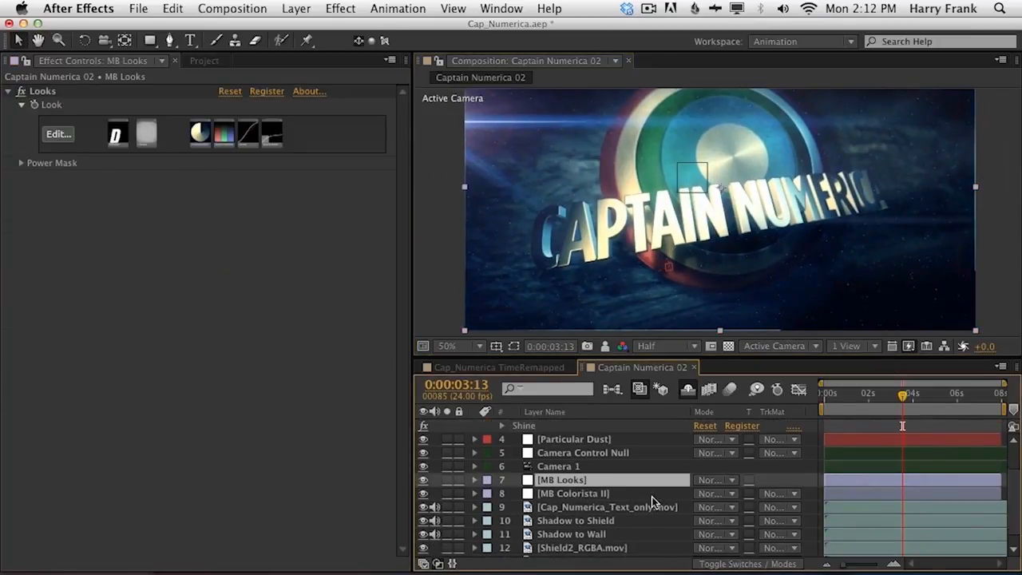
key(t)
click(707, 493)
text(80)
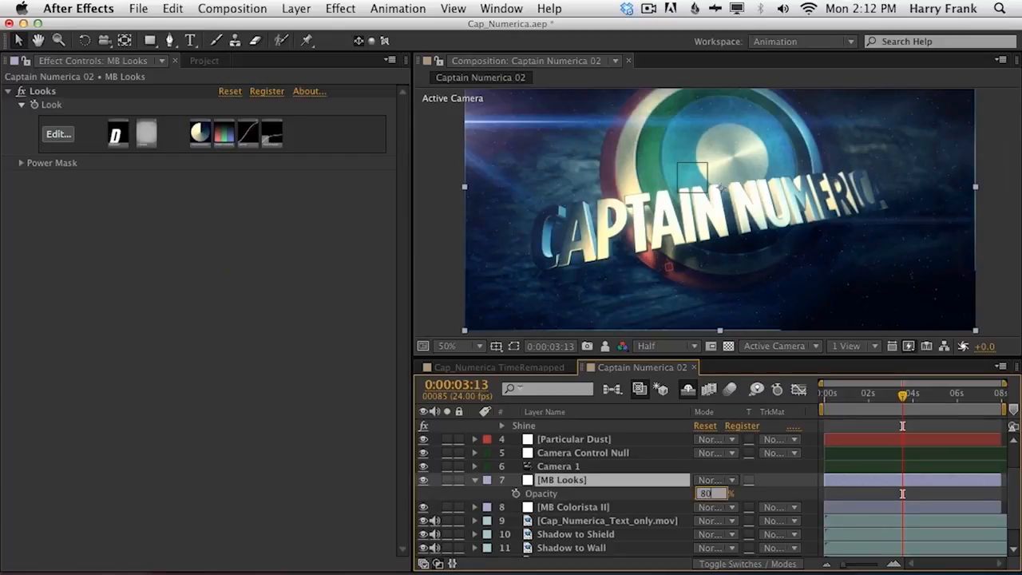
key(Return)
Step: Move the MB Looks and MB Colorista II layers to the top of the layer stack and set the Shine layer's Shine Opacity to 25
shift+click(530, 497)
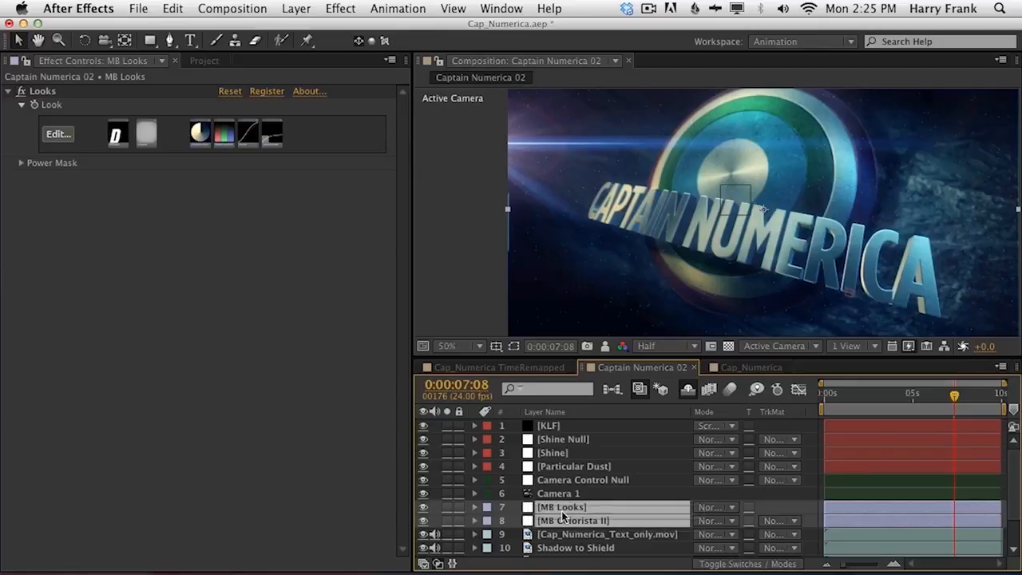
drag(580, 511, 559, 422)
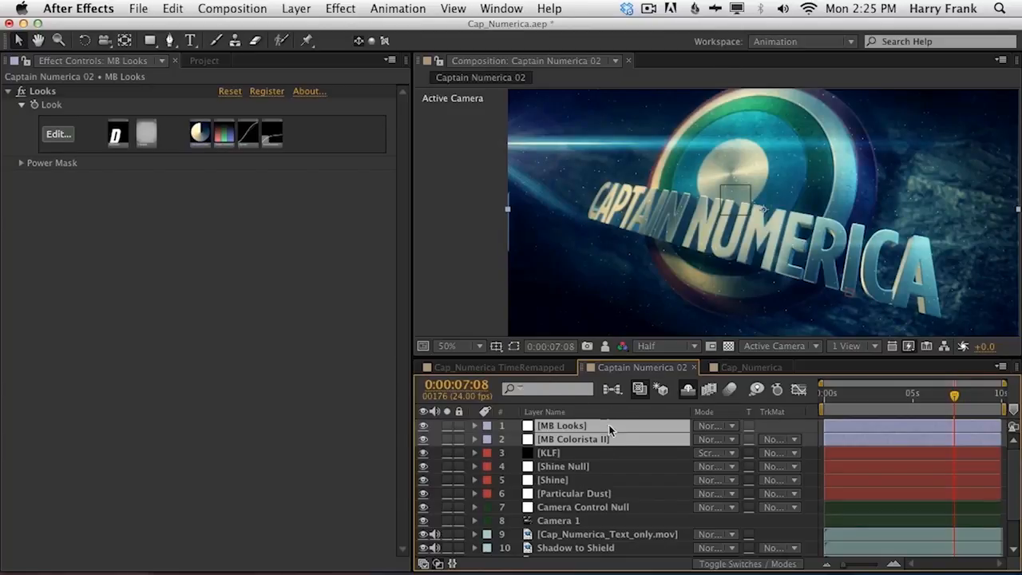
click(552, 480)
click(230, 416)
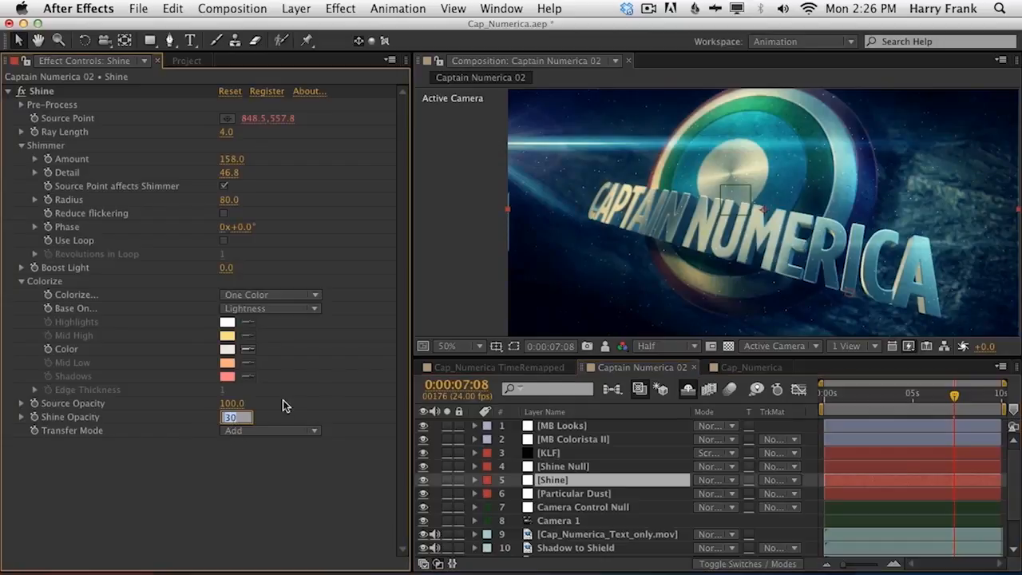
key(Return)
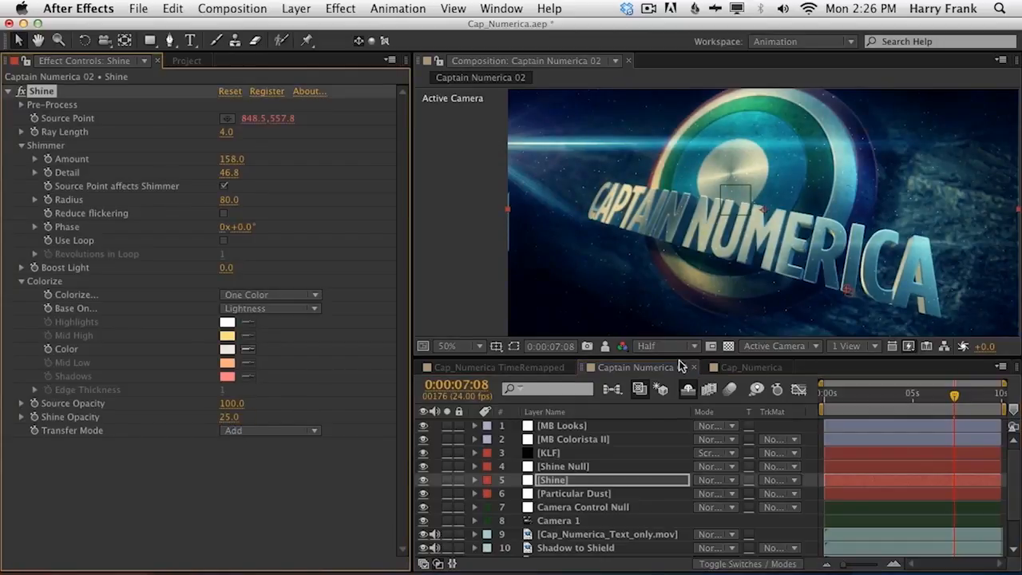
Step: Set the Light Factory EZ Brightness on the KLF layer to 85
click(555, 456)
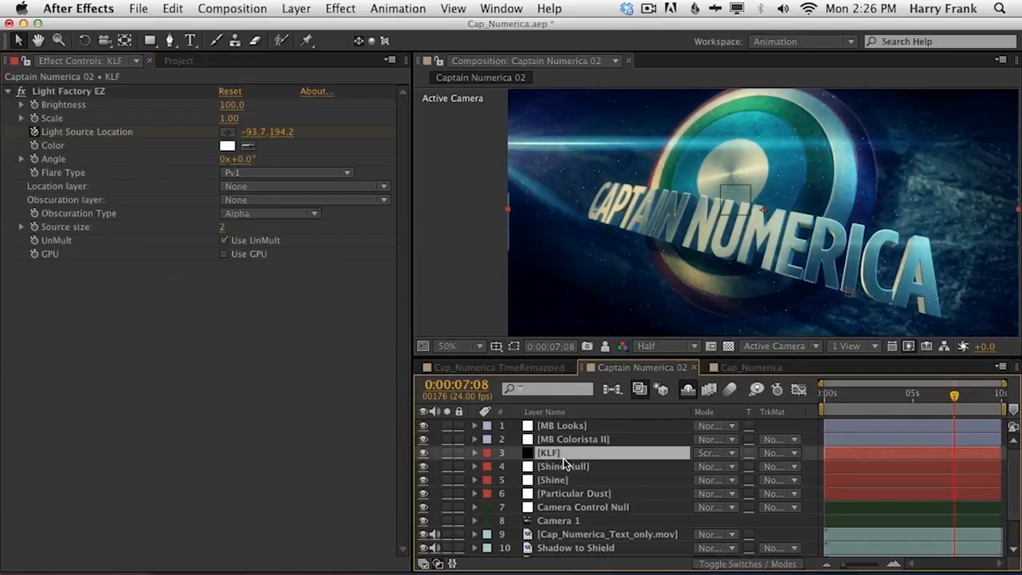
click(232, 105)
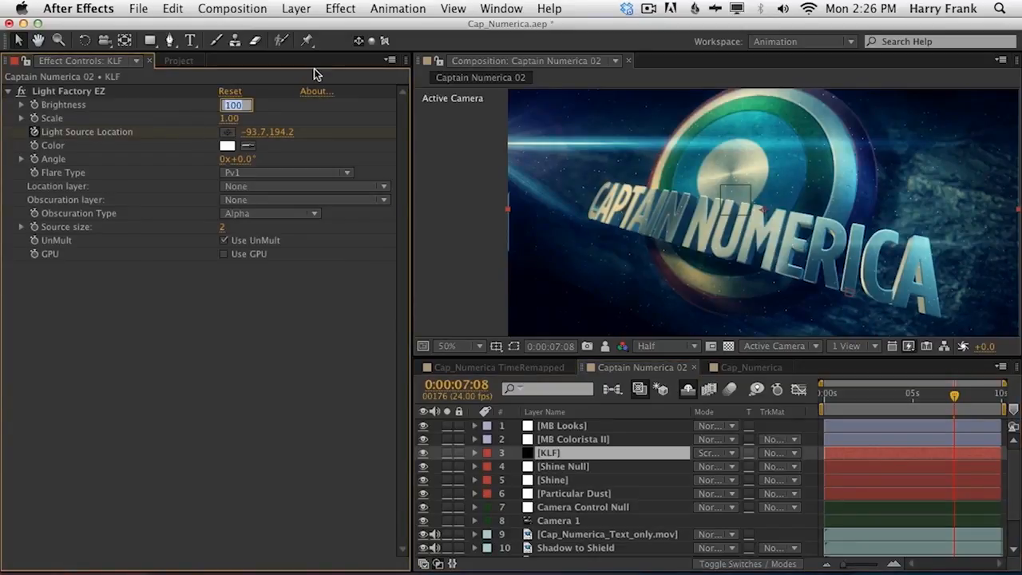
text(80)
key(Return)
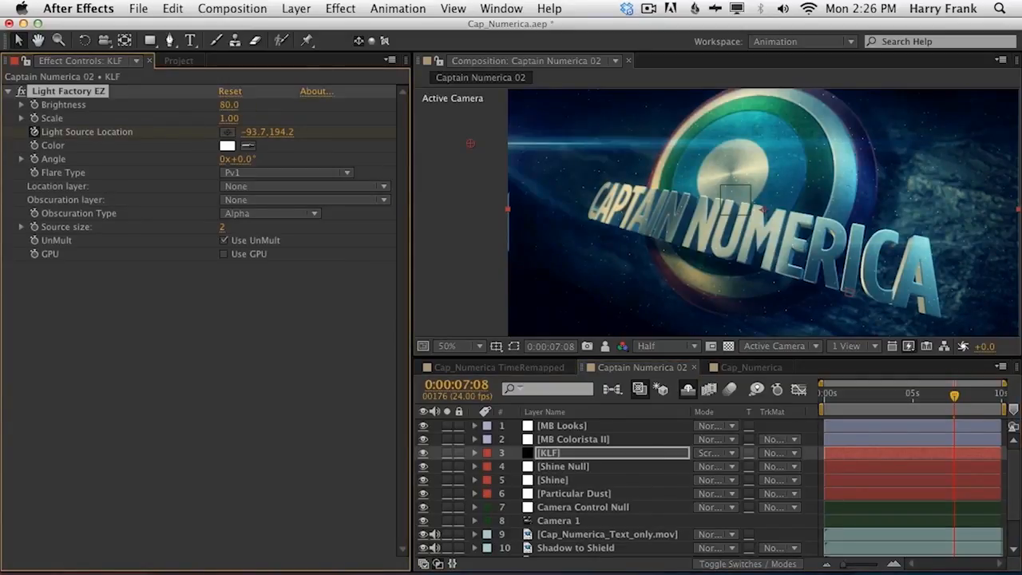
click(230, 105)
text(85)
key(Return)
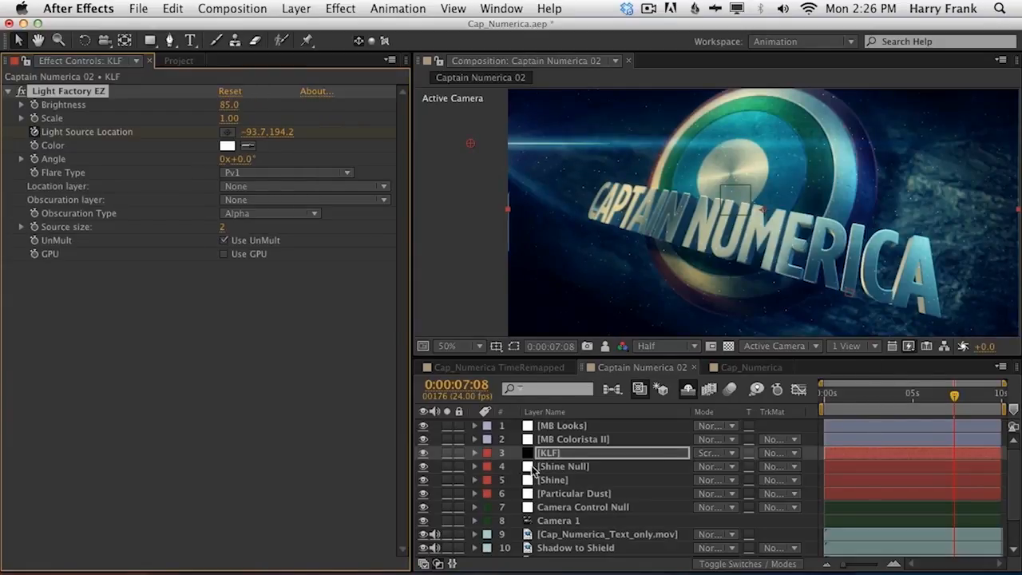
Step: Set the particle Opacity of the Particular Dust layer to 50
click(576, 494)
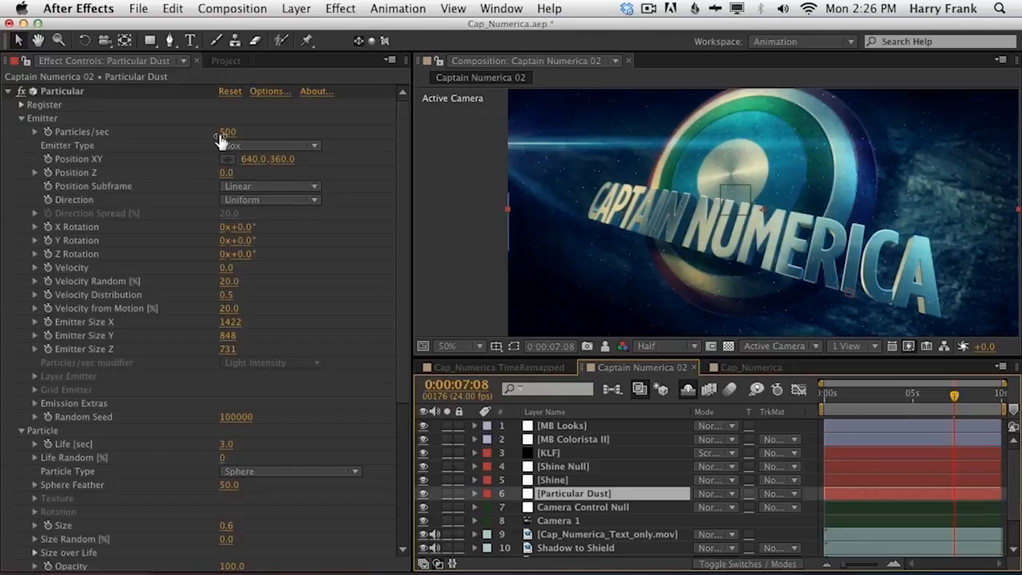
scroll(200, 471, down, 3)
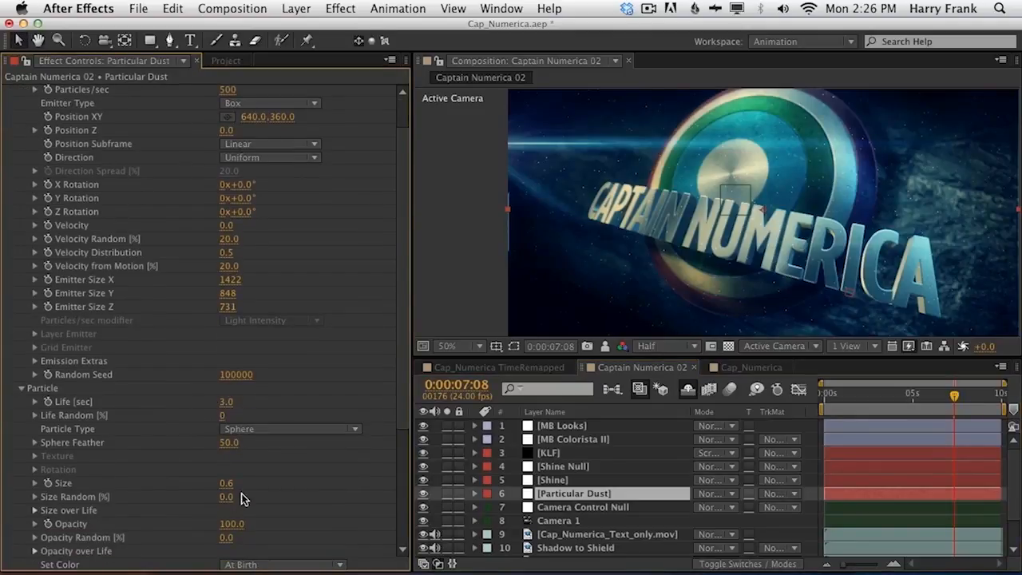
click(227, 497)
key(Tab)
text(5)
key(Return)
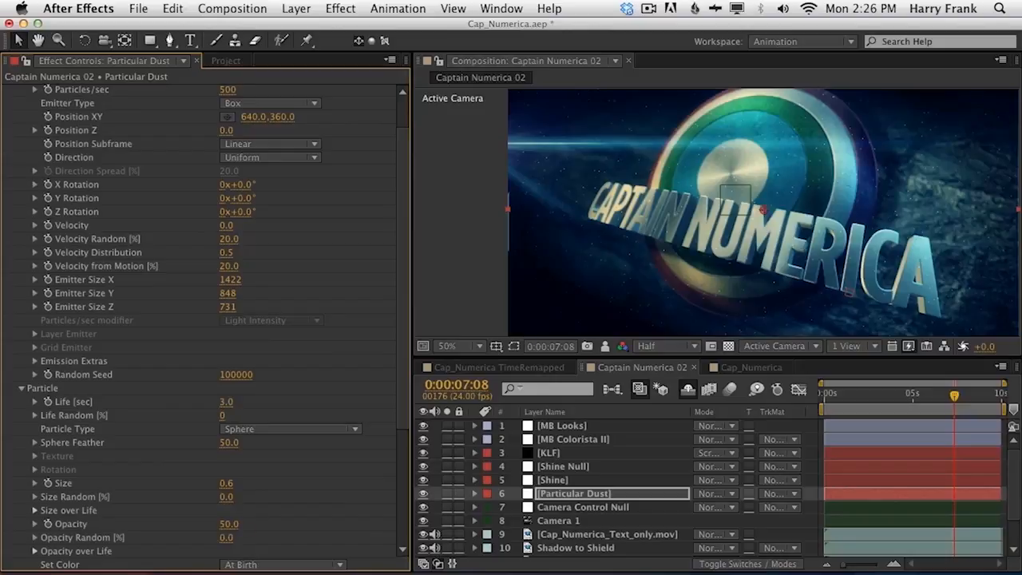
Step: Give the dust particles an Opacity over Life preset curve that fades in at birth and out before death
scroll(166, 490, down, 5)
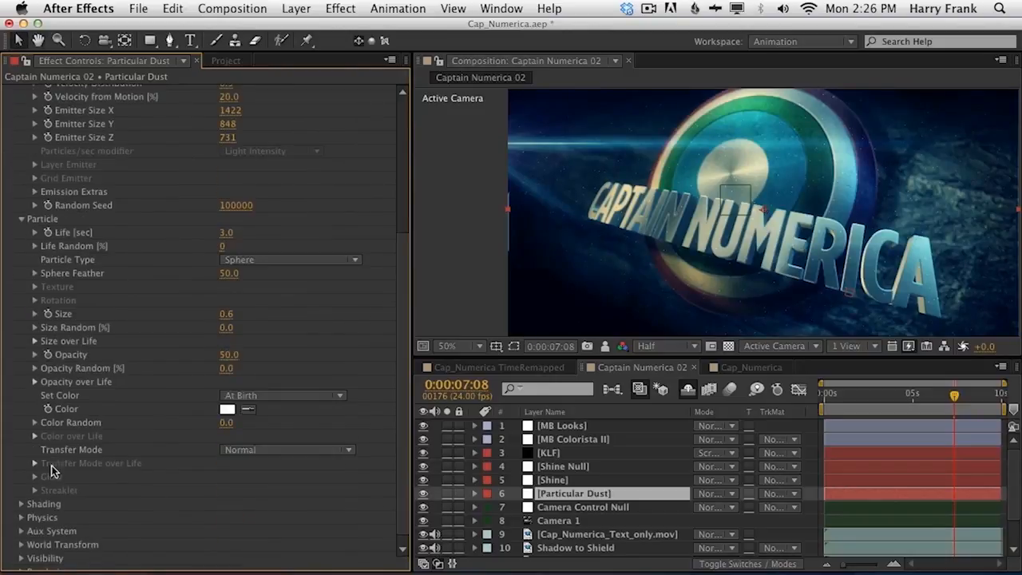
click(34, 342)
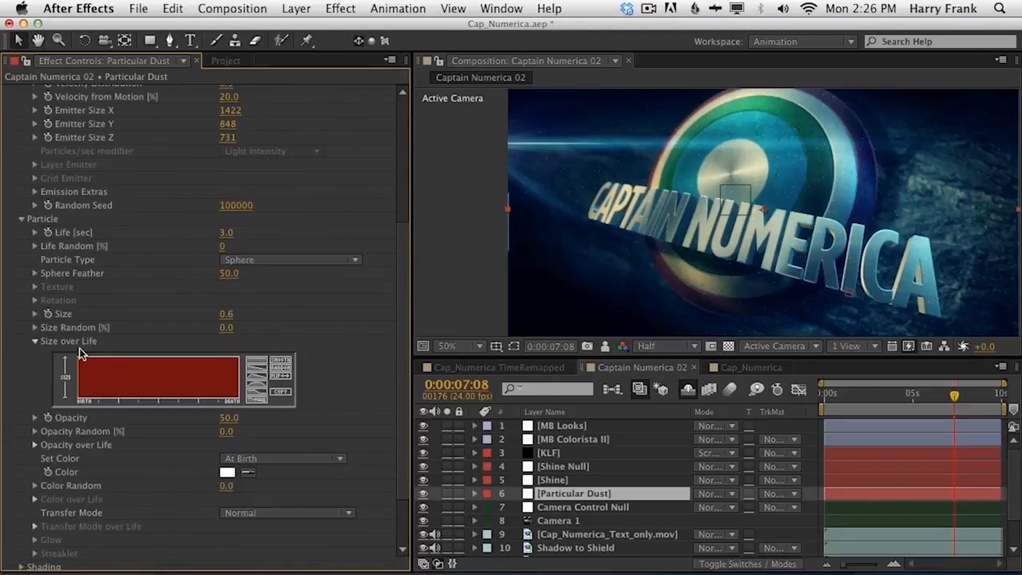
click(34, 445)
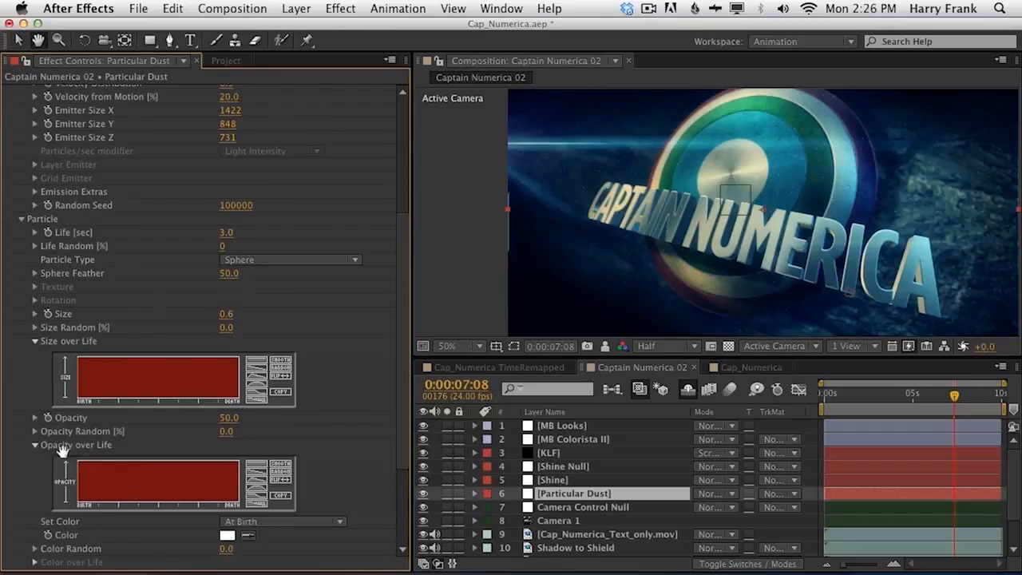
scroll(40, 431, down, 2)
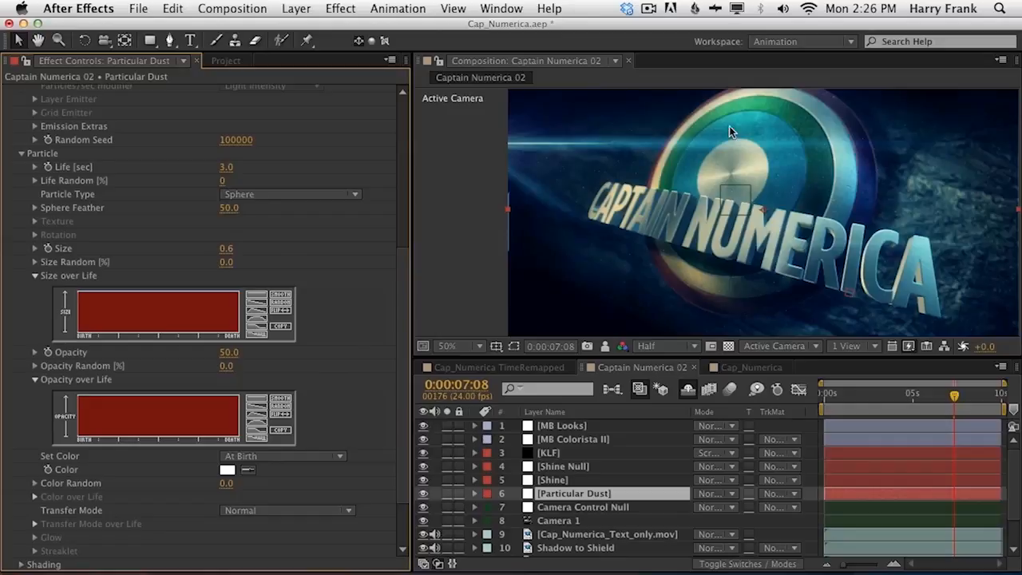
click(257, 422)
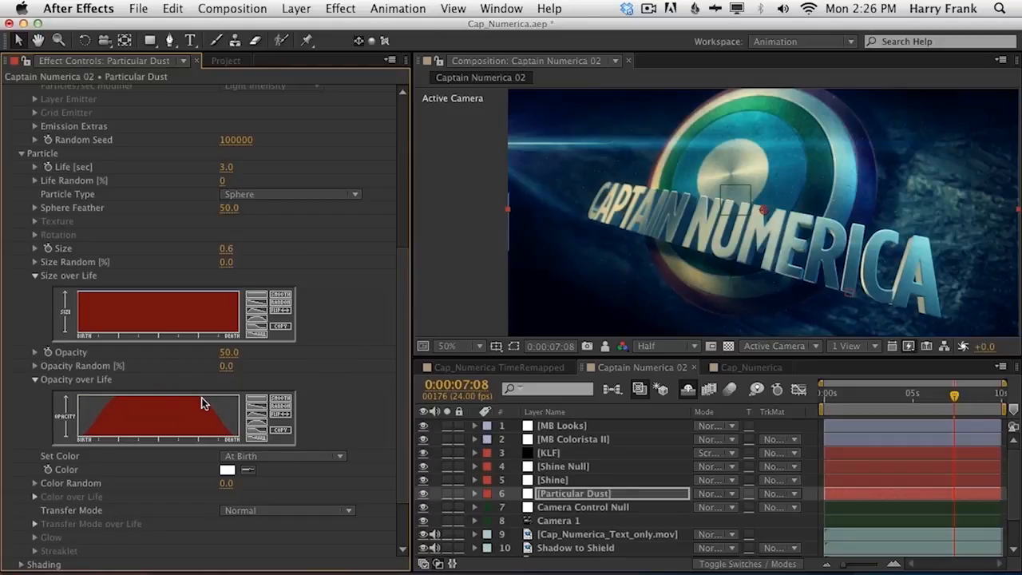
Step: Create a comp-size black solid named Starglow and turn it into an adjustment layer
key(h)
drag(843, 248, 845, 242)
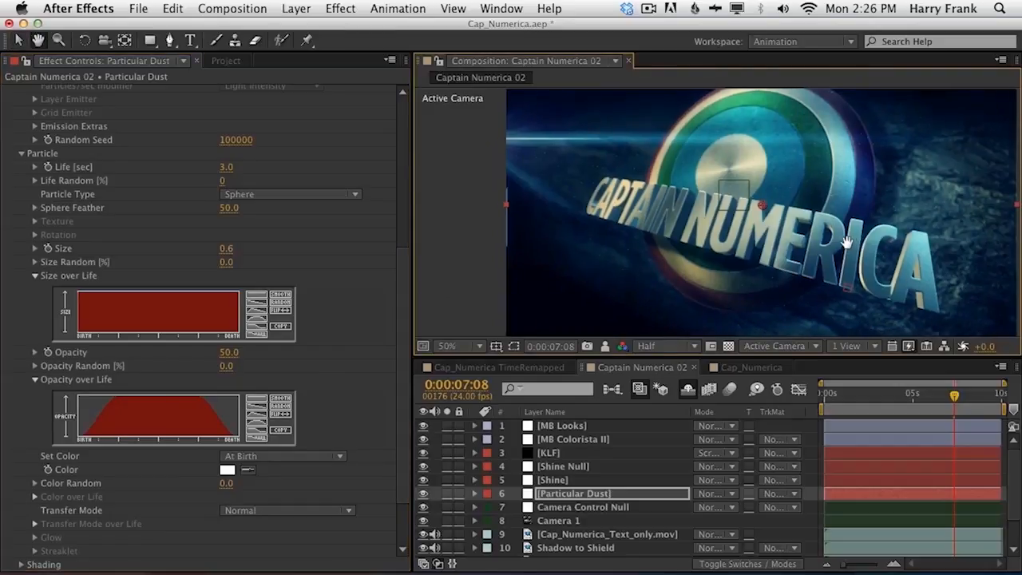
key(v)
key(super+y)
text(S)
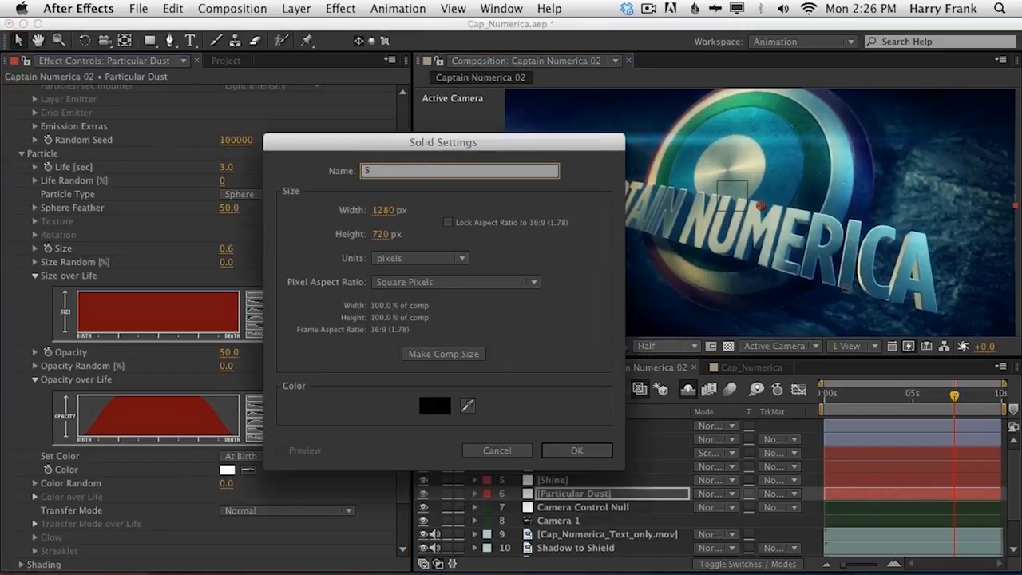
text(targlow)
key(Return)
key(F4)
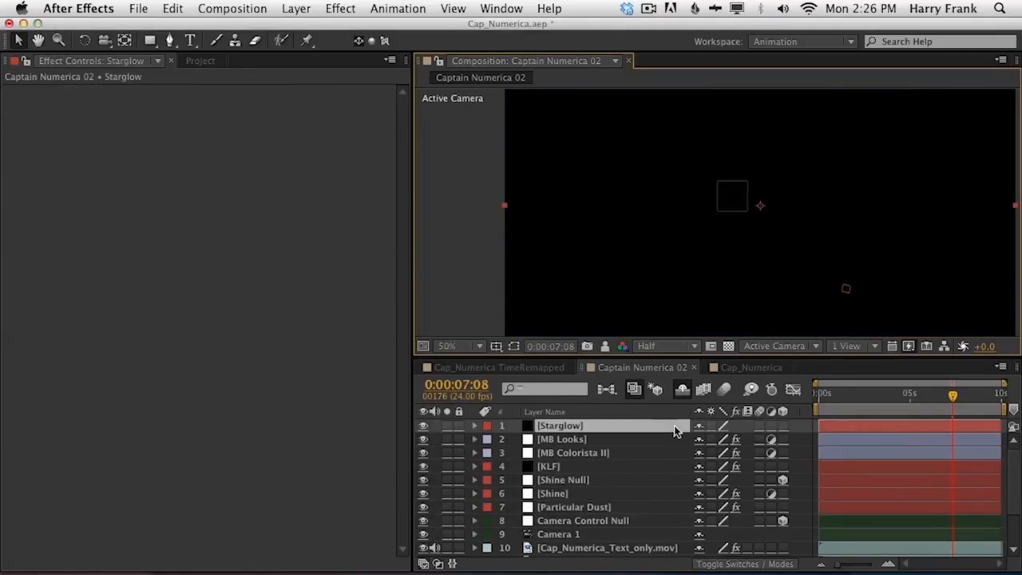
click(770, 426)
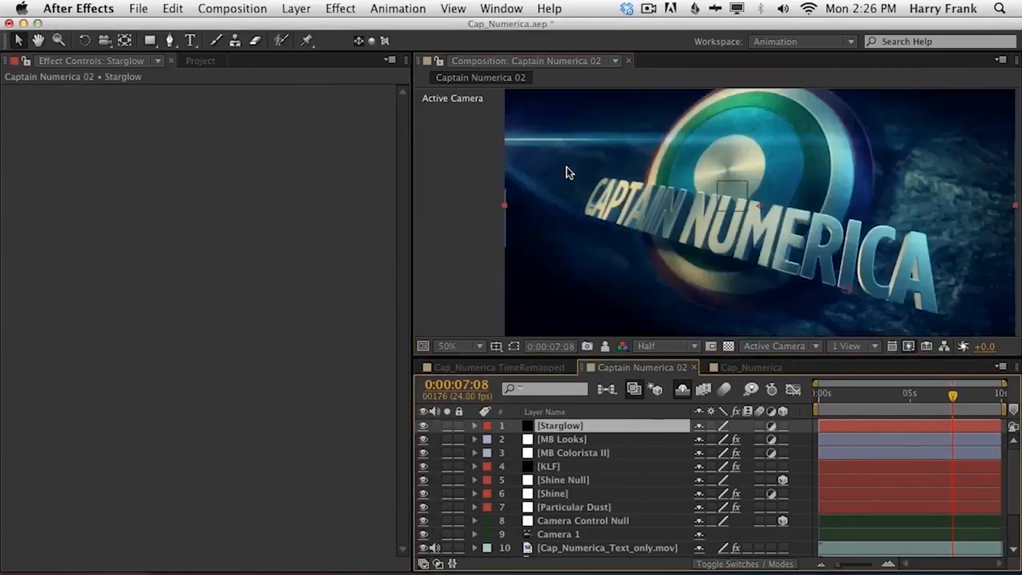
Step: Apply the Trapcode Starglow effect to the Starglow adjustment layer
click(341, 8)
scroll(415, 320, down, 5)
mouse_move(399, 509)
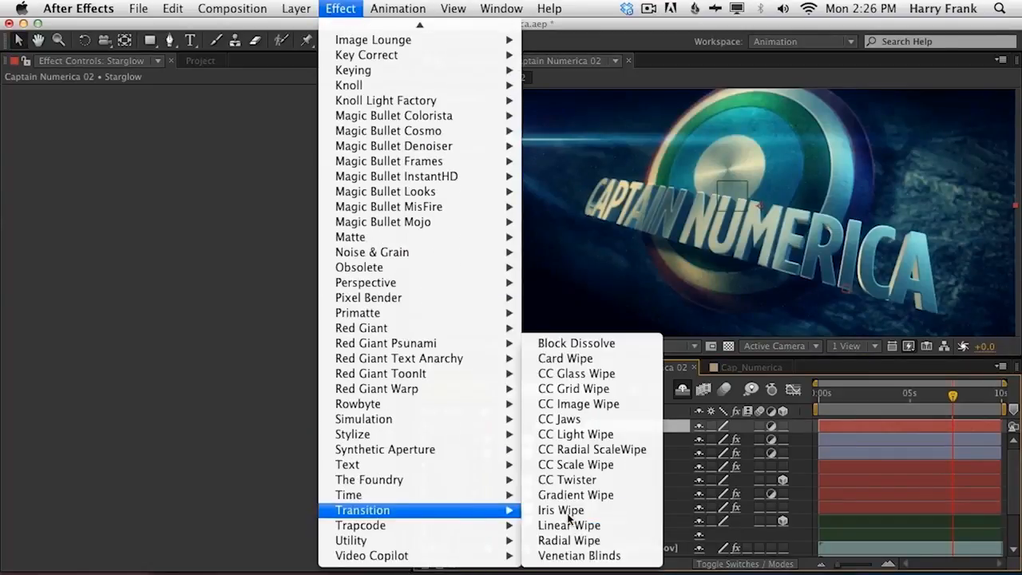
mouse_move(479, 524)
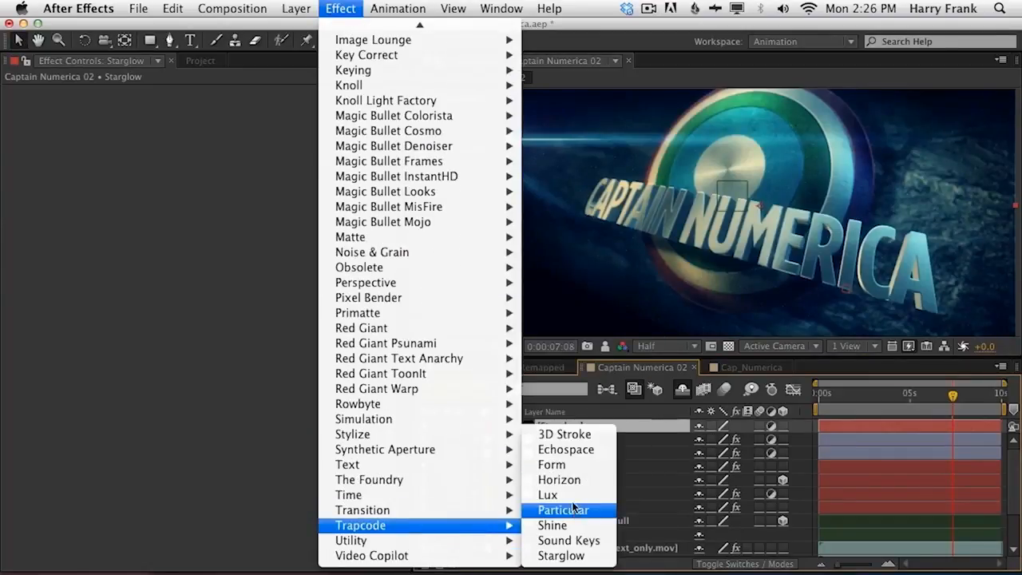
click(561, 555)
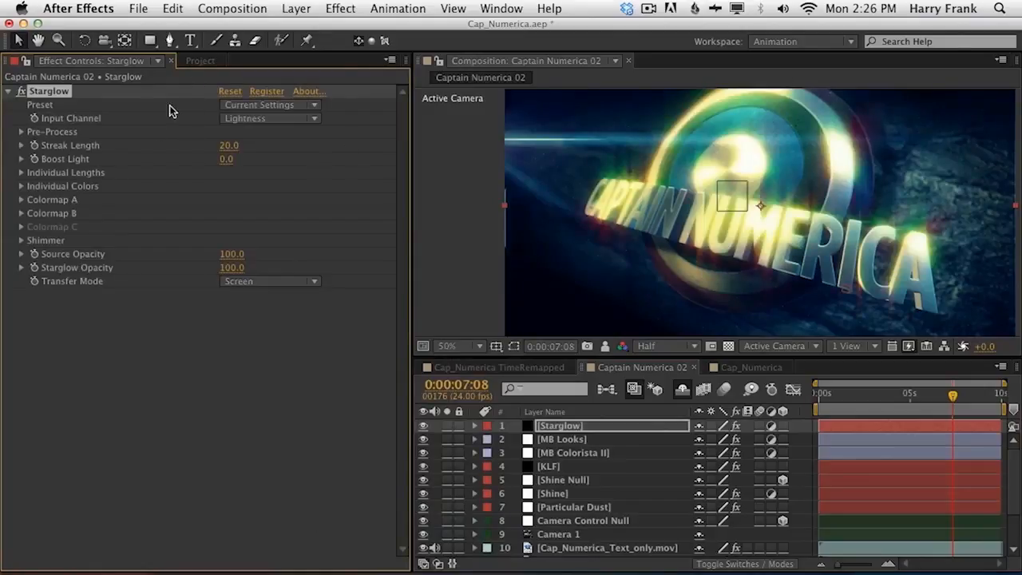
Step: Choose the Warm Heaven preset for the Starglow effect
click(251, 105)
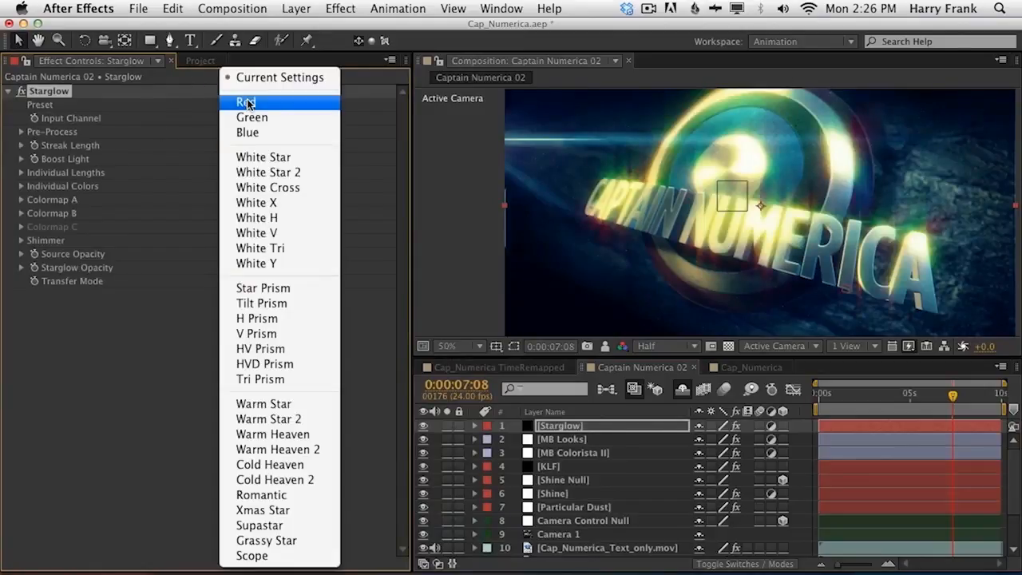
click(263, 436)
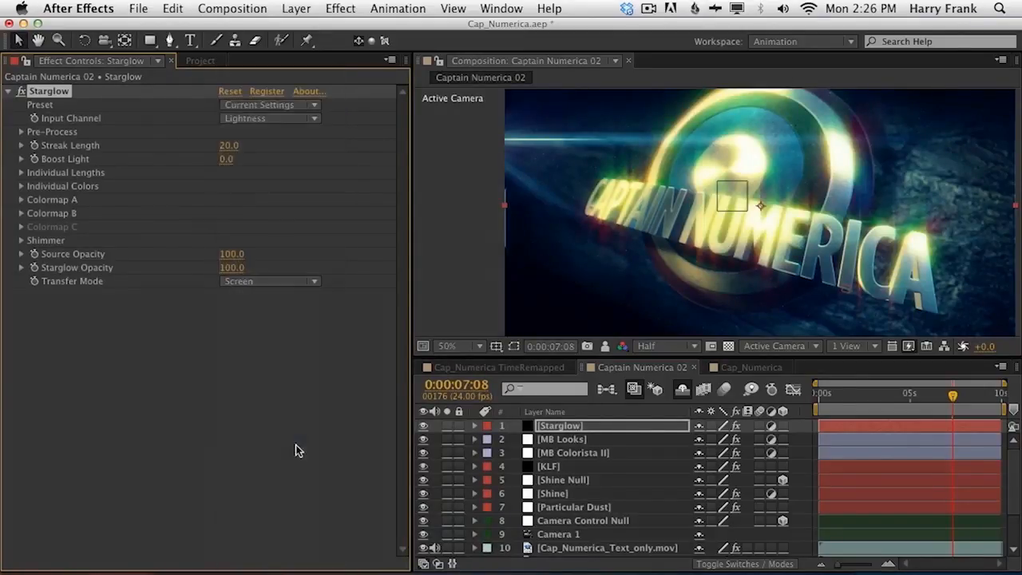
click(279, 104)
Step: Change the Shadows color of Starglow's Colormap A to a warm orange
click(13, 255)
click(21, 213)
click(21, 200)
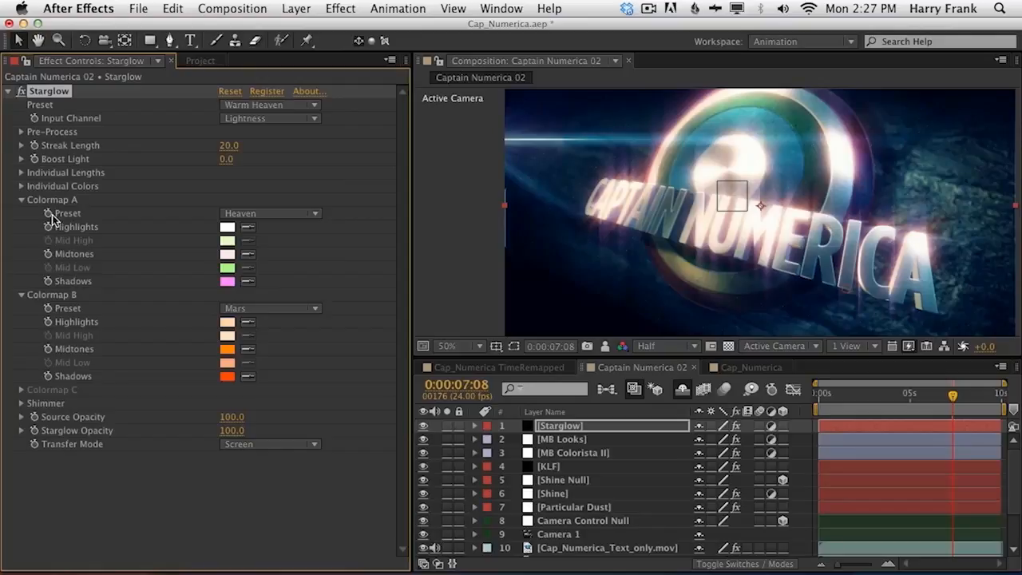
click(21, 186)
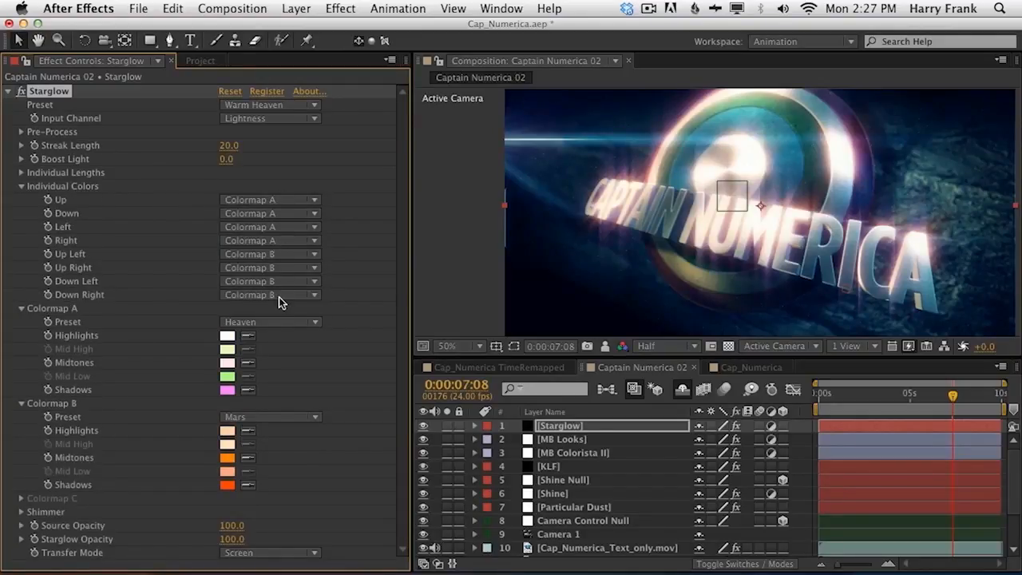
click(228, 390)
click(445, 337)
drag(331, 166, 356, 157)
click(570, 145)
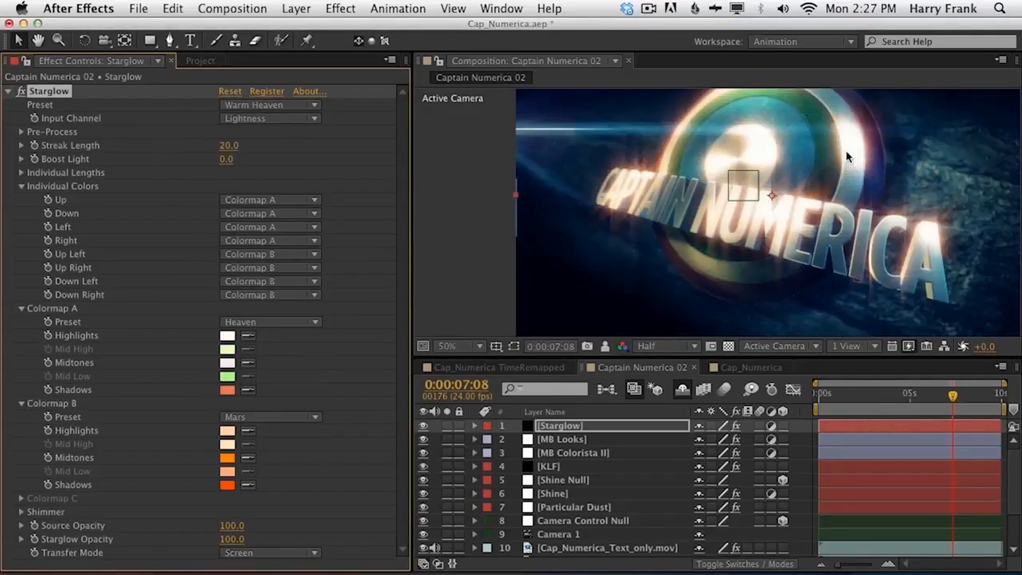
Step: Go to the bright title frame at 0:00:04:06 and raise Starglow's pre-process Threshold to 216
click(889, 393)
drag(890, 395, 897, 395)
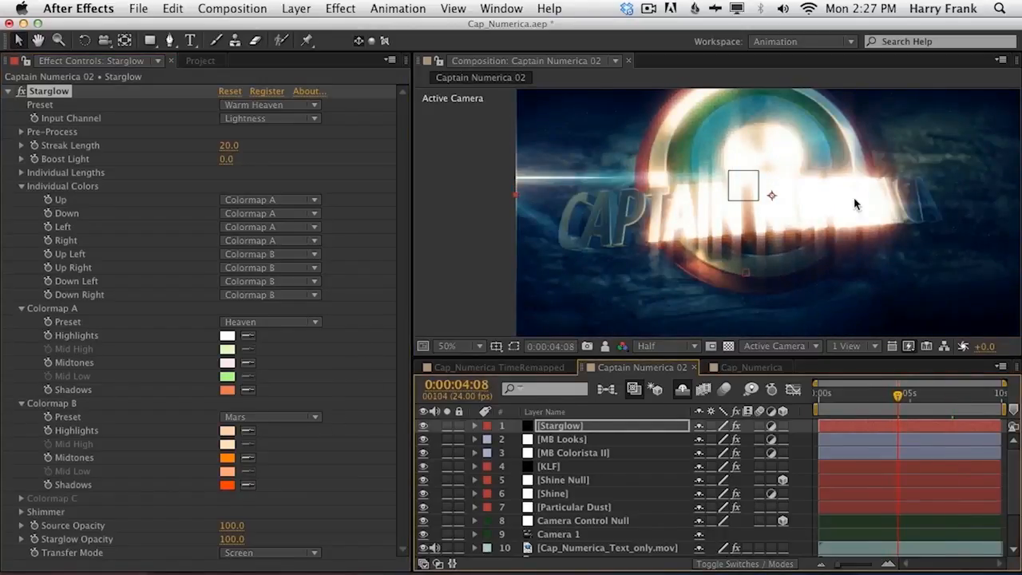
drag(906, 393, 896, 407)
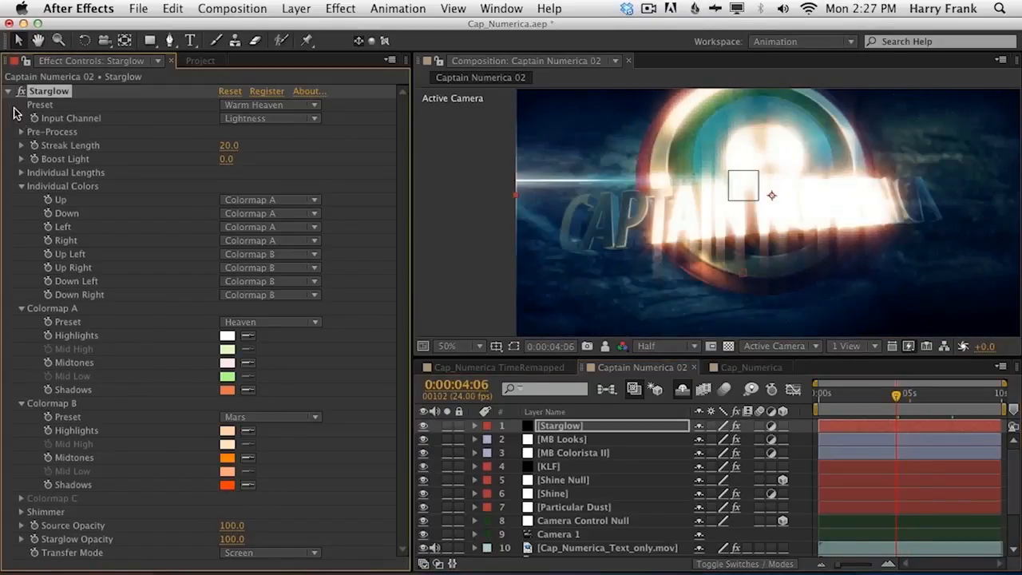
click(22, 131)
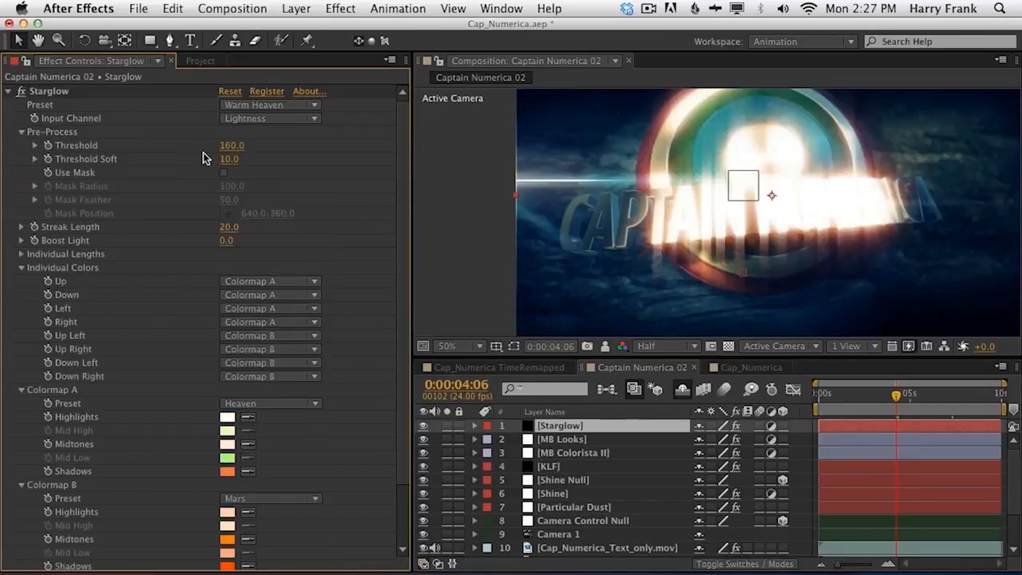
drag(228, 146, 271, 144)
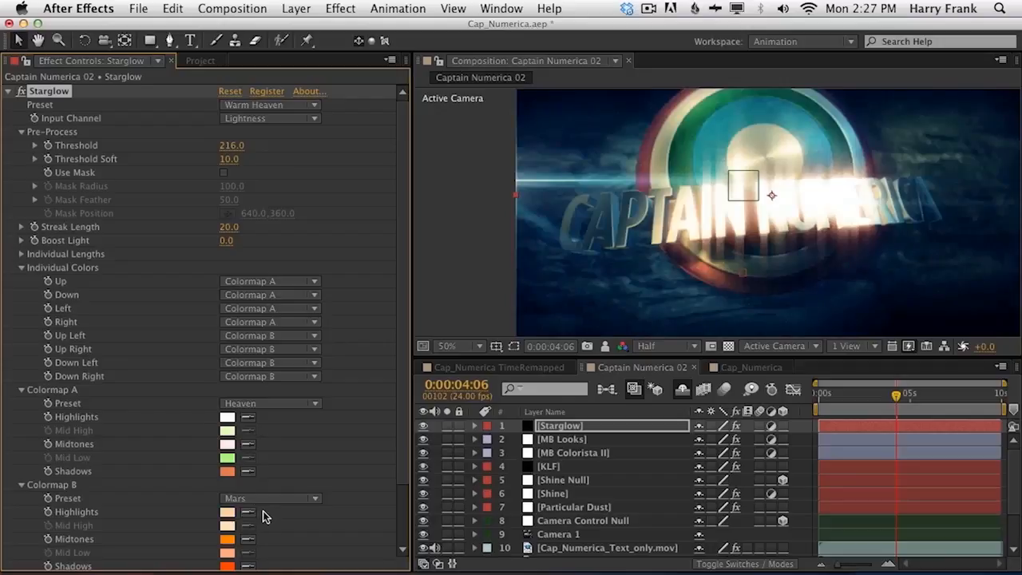
Step: Reduce the Starglow Opacity to 47 to soften the glow over the title
scroll(264, 516, down, 5)
click(229, 562)
key(Escape)
mouse_move(182, 549)
mouse_down()
mouse_move(172, 550)
mouse_move(198, 553)
mouse_up()
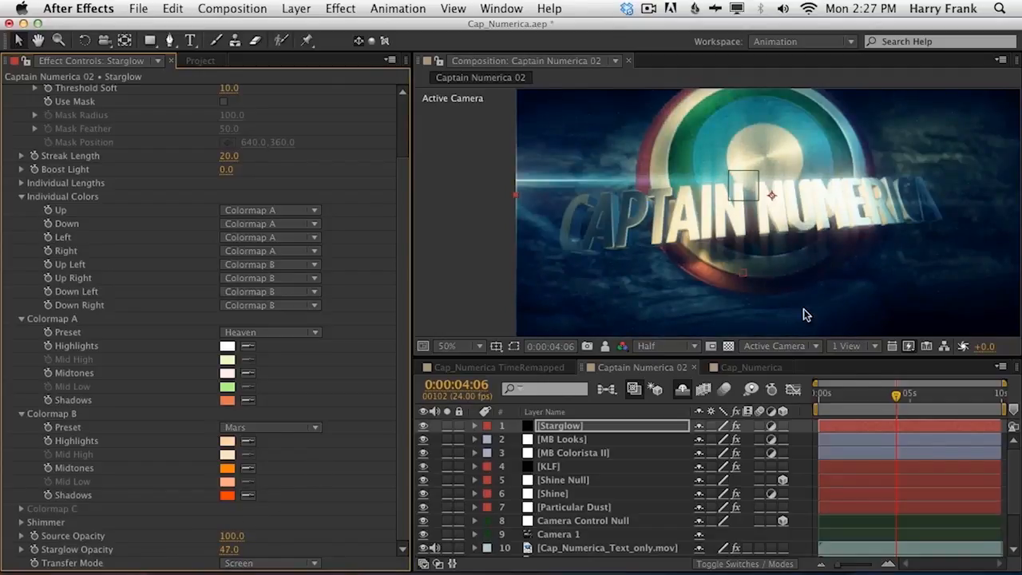
Step: At 0:00:07:14, shift the Primary midtones of the MB Colorista II layer further toward orange
click(849, 404)
drag(849, 403, 957, 401)
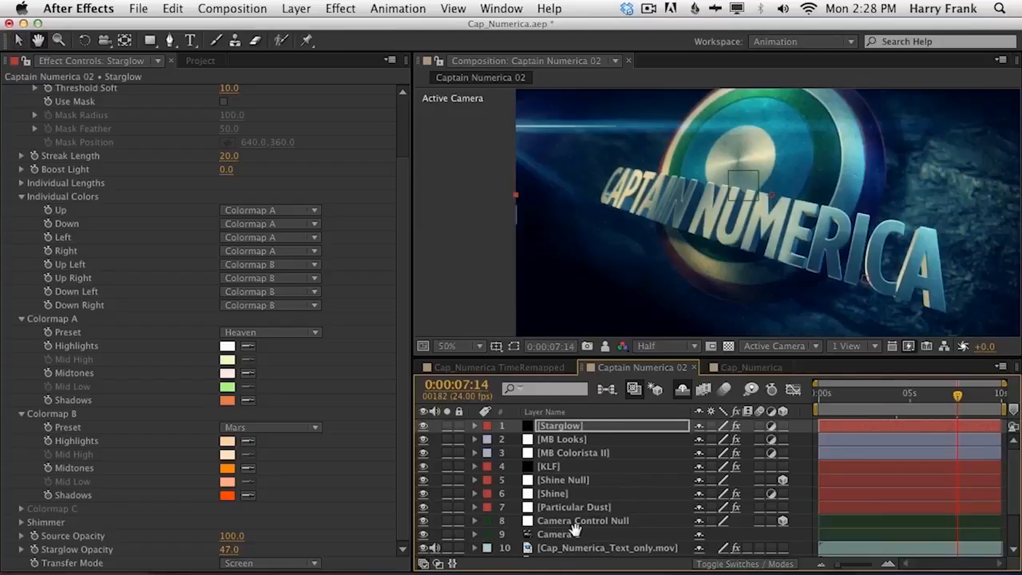
click(573, 440)
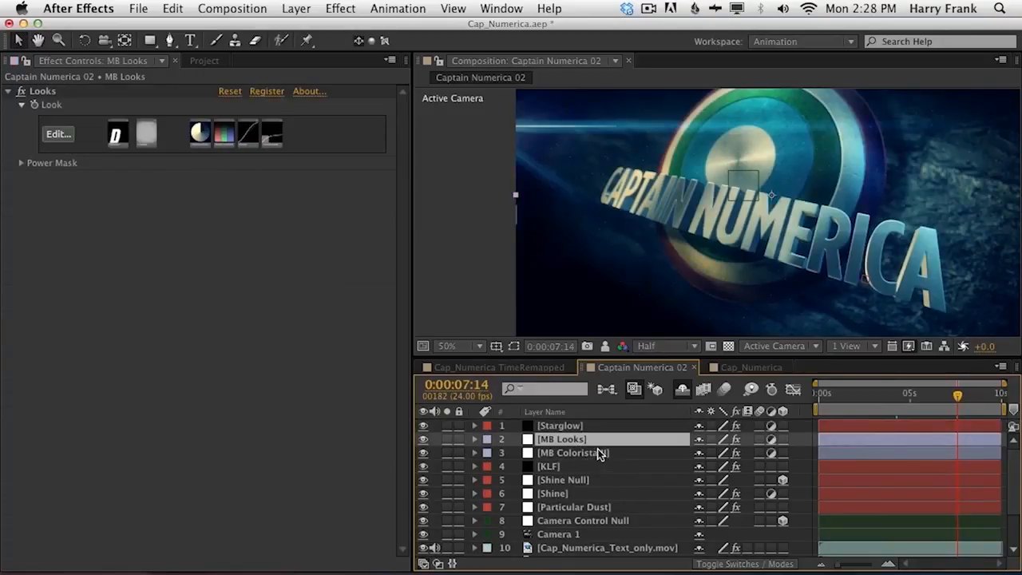
click(595, 455)
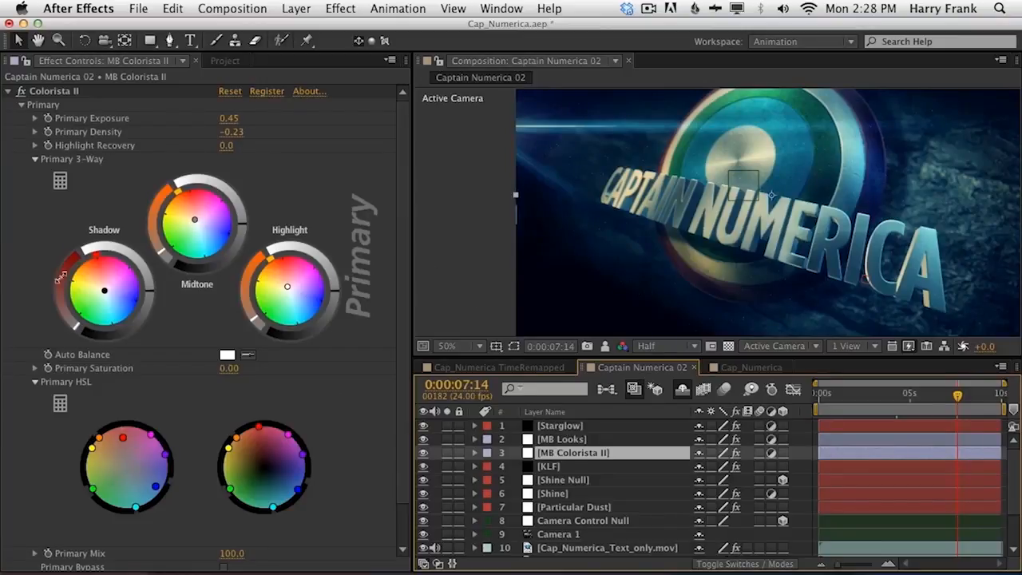
drag(195, 218, 185, 209)
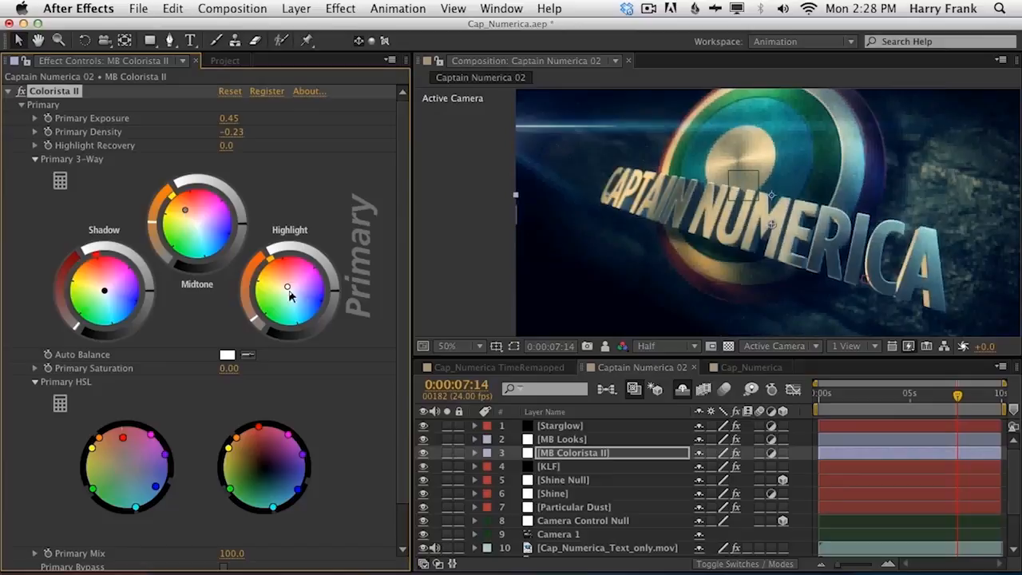
Step: Bring Colorista II's Primary highlight color close to neutral and fine-tune the warm orange tint of the midtones
drag(287, 286, 280, 284)
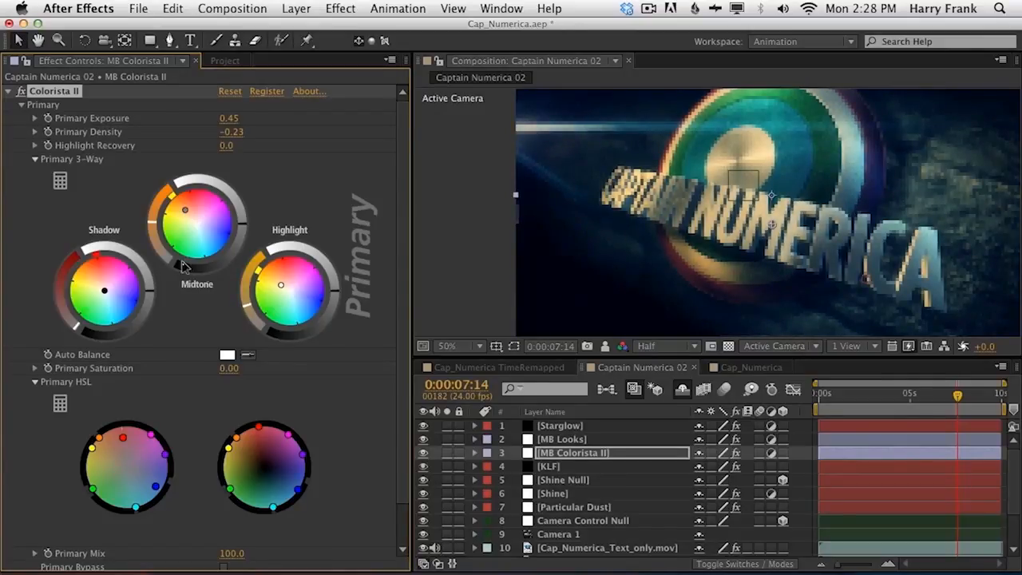
drag(281, 286, 289, 290)
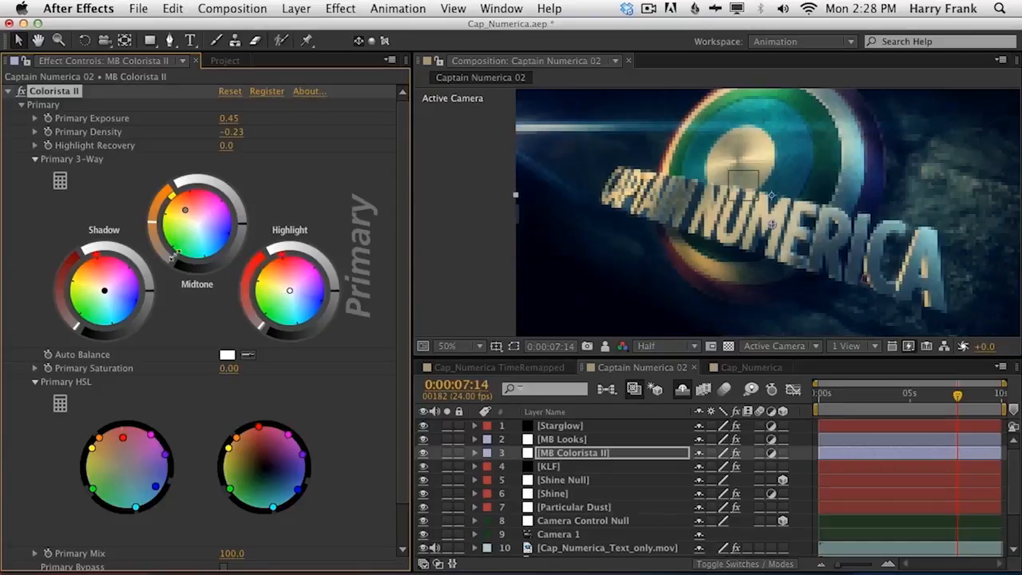
drag(184, 210, 183, 210)
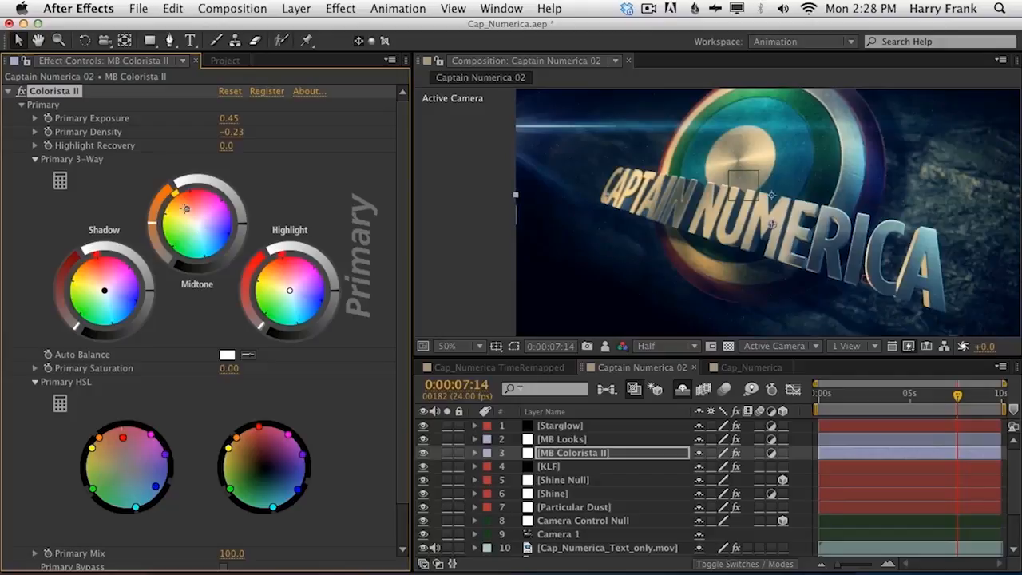
drag(186, 209, 201, 225)
key(super+z)
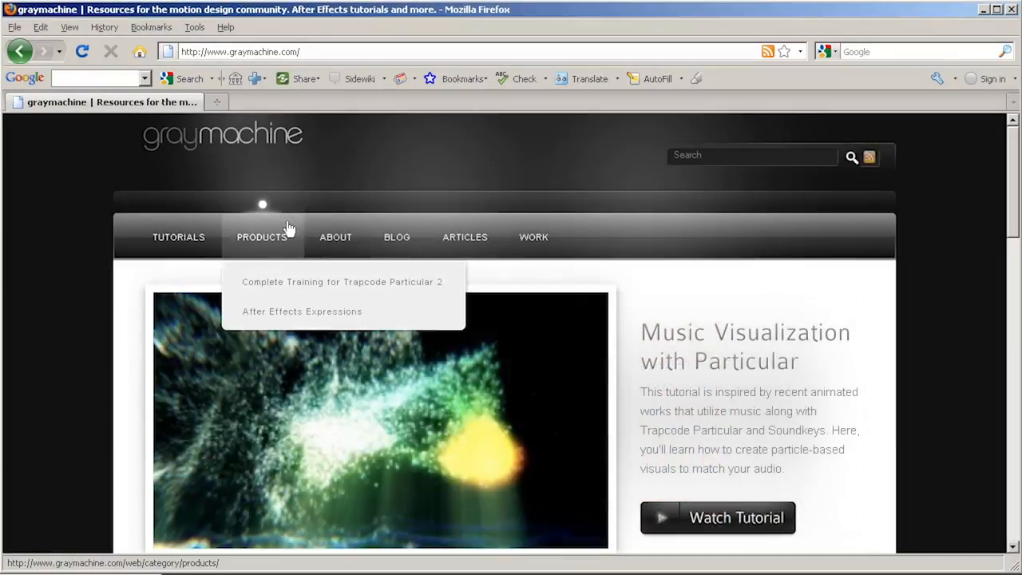
Step: In Firefox, open the Products page of graymachine.com and look through the listed training titles
click(275, 238)
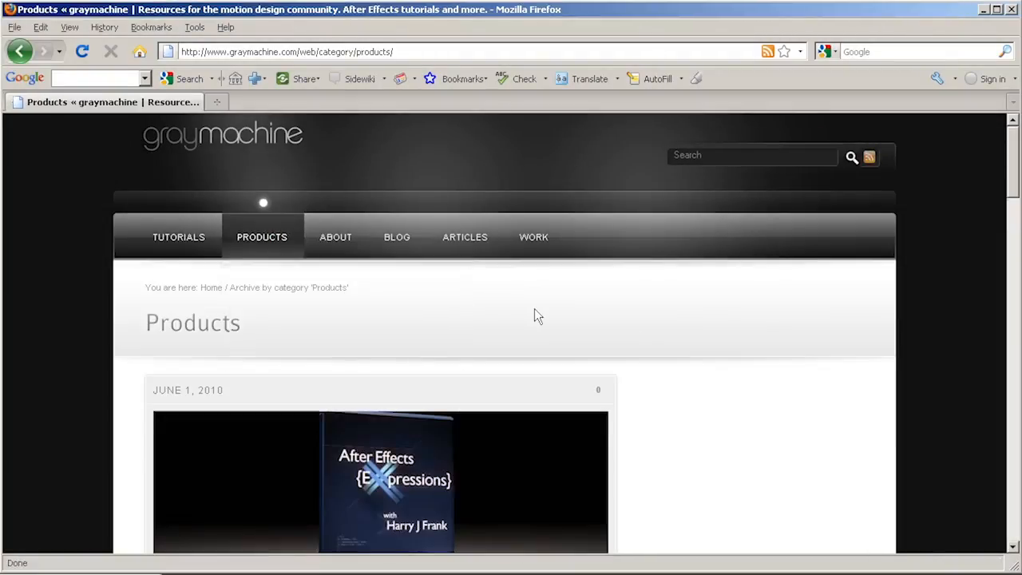
scroll(559, 330, down, 10)
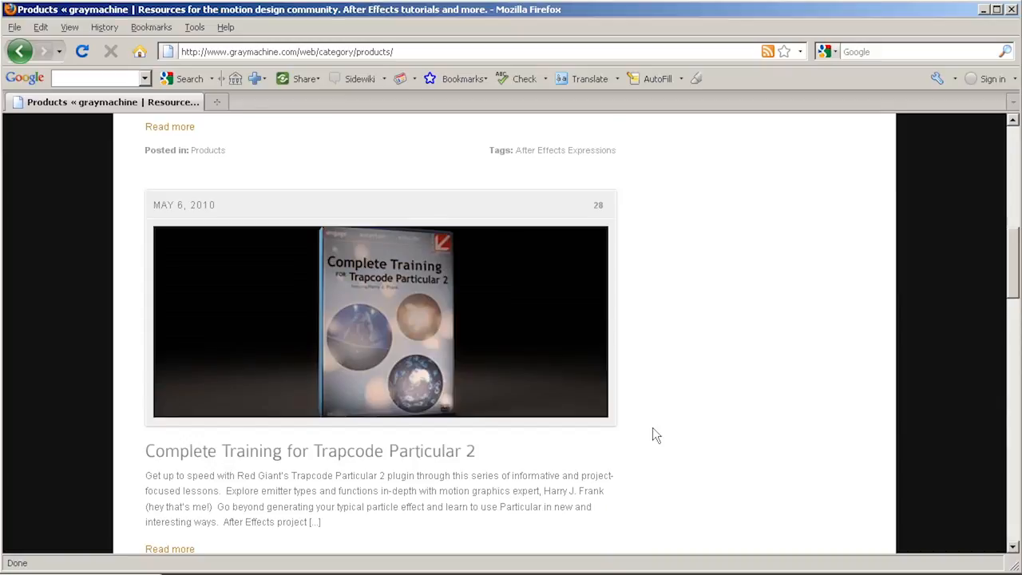
scroll(655, 435, down, 12)
scroll(653, 433, down, 1)
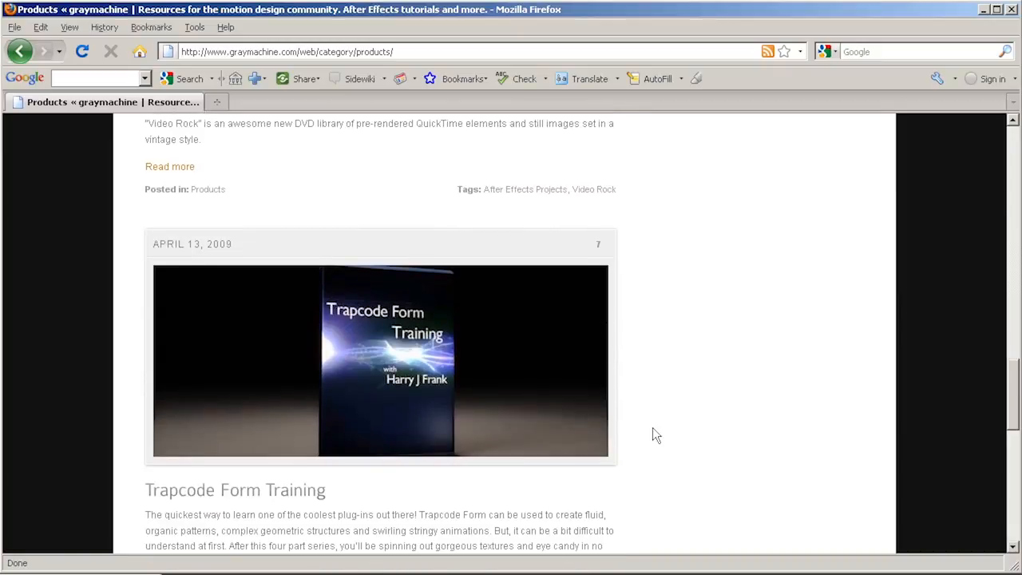